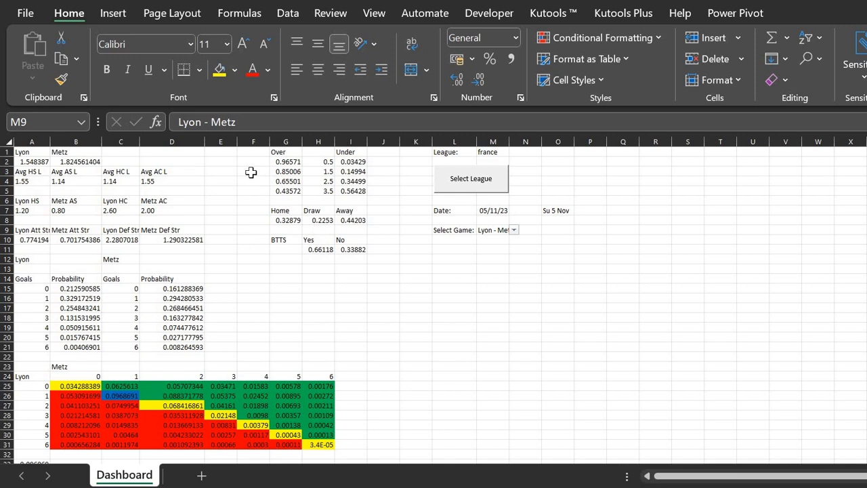
- Select the Lyon - Metz game cell on the Dashboard sheet
{"action": "left_click", "coordinate": [250, 172]}
{"action": "left_click", "coordinate": [247, 182]}
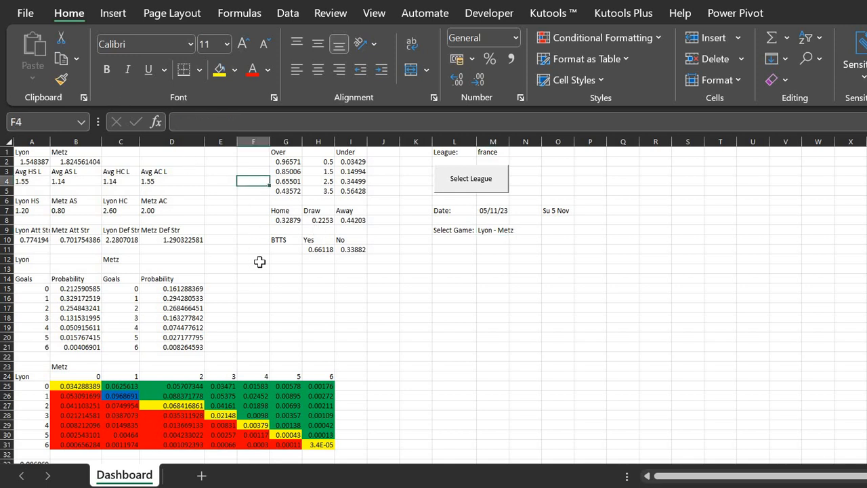
{"action": "left_click", "coordinate": [494, 230]}
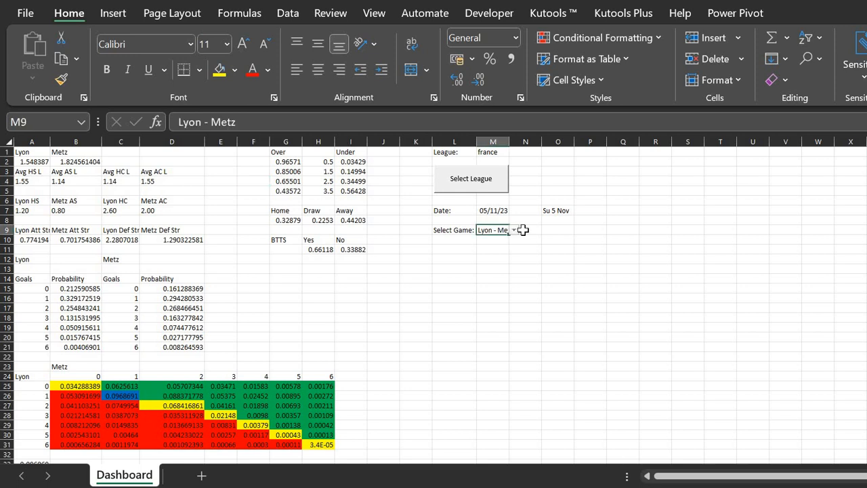
{"action": "left_click", "coordinate": [555, 229]}
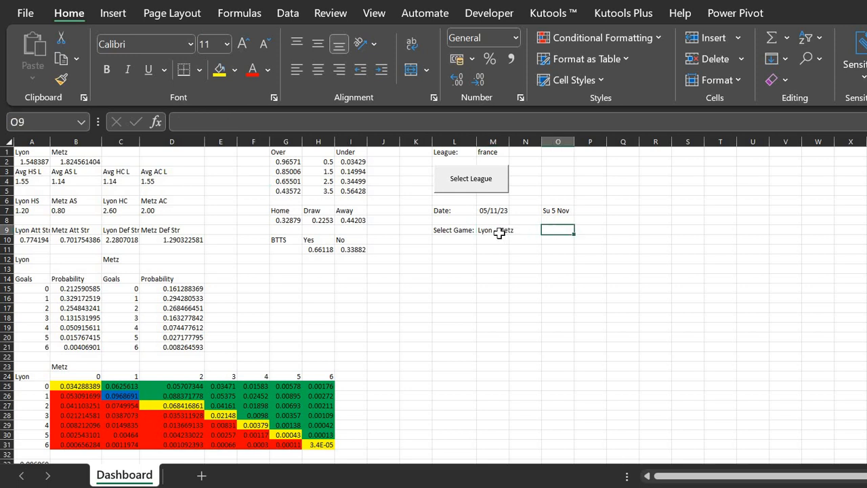
{"action": "left_click", "coordinate": [500, 231]}
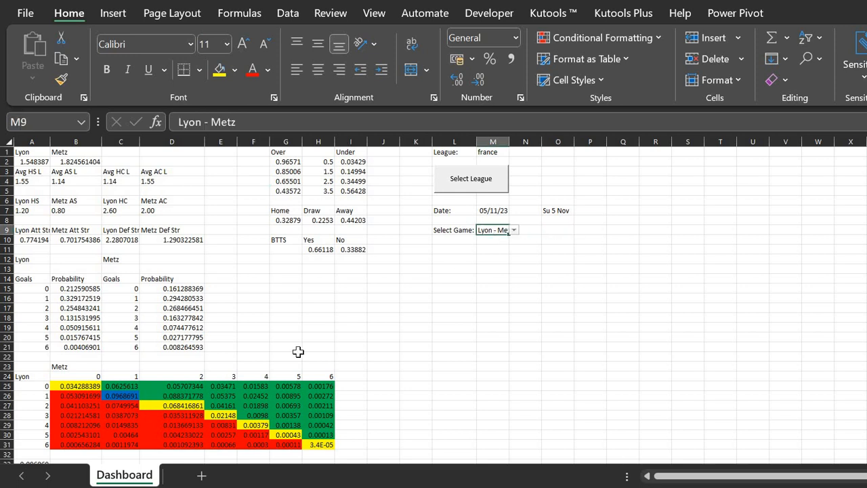
{"action": "scroll", "coordinate": [298, 351], "scroll_direction": "down", "scroll_amount": 3}
{"action": "scroll", "coordinate": [298, 351], "scroll_direction": "up", "scroll_amount": 3}
- Try an inverse-probability formula in F15 on Lyon's zero-goal probability, then clear it
{"action": "left_click", "coordinate": [256, 289]}
{"action": "type", "text": "=1"}
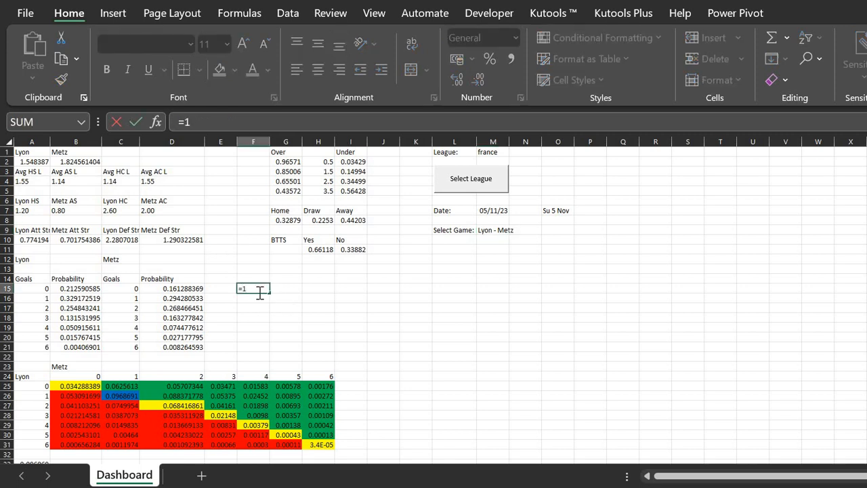
{"action": "type", "text": "/"}
{"action": "key", "text": "Left"}
{"action": "key", "text": "Left"}
{"action": "key", "text": "Left"}
{"action": "key", "text": "Left"}
{"action": "key", "text": "Return"}
{"action": "key", "text": "Up"}
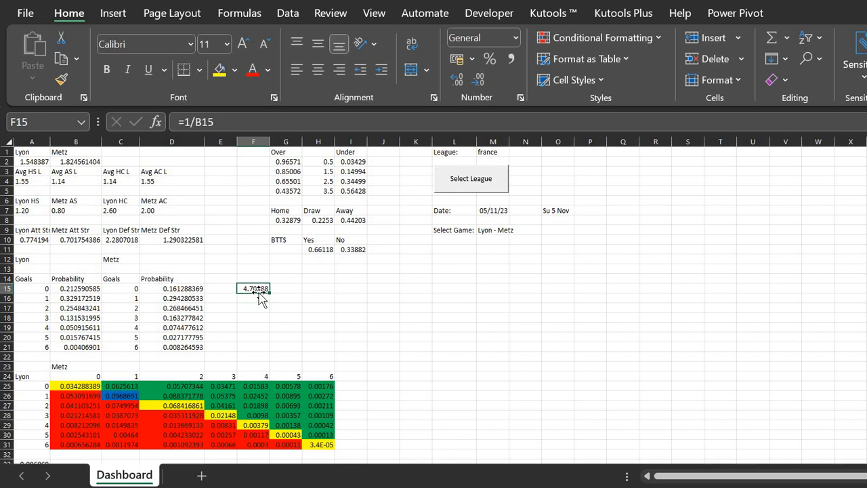
{"action": "key", "text": "Delete"}
- Try home odds formulas in G15 to G17, then clear those trial cells again
{"action": "left_click", "coordinate": [285, 288]}
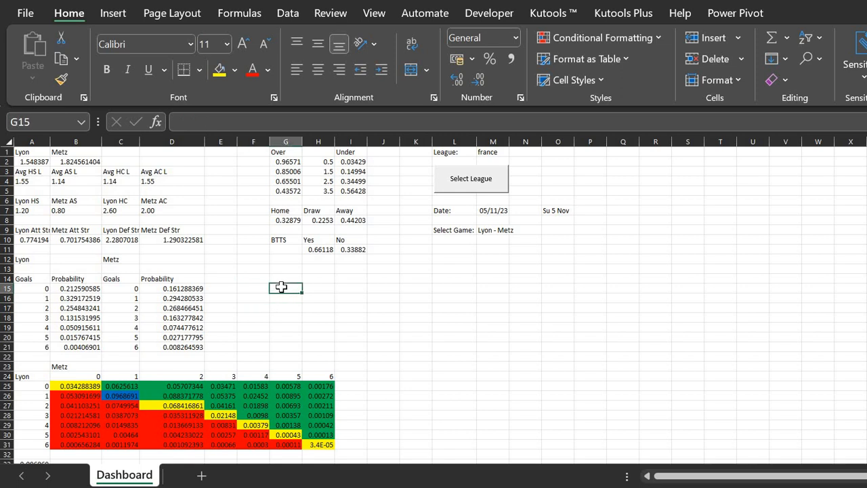
{"action": "left_click", "coordinate": [318, 286]}
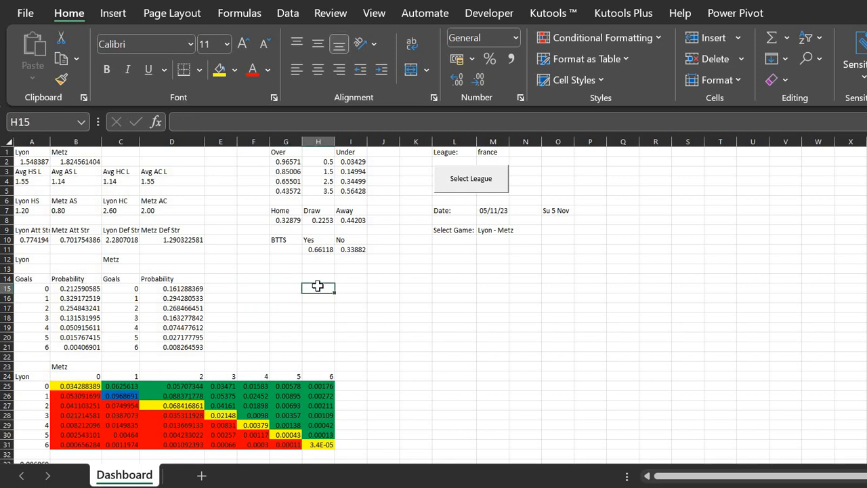
{"action": "left_click", "coordinate": [282, 287]}
{"action": "type", "text": "=1/G12"}
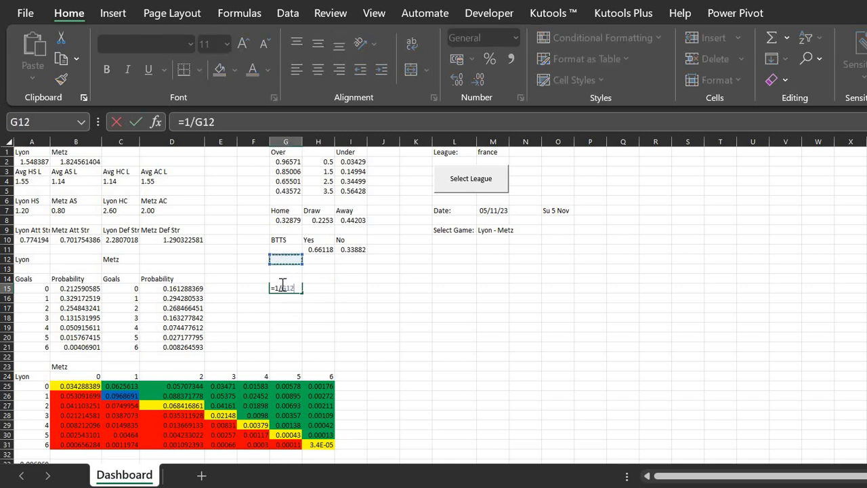
{"action": "key", "text": "Up"}
{"action": "key", "text": "Up"}
{"action": "key", "text": "Up"}
{"action": "key", "text": "Return"}
{"action": "key", "text": "Return"}
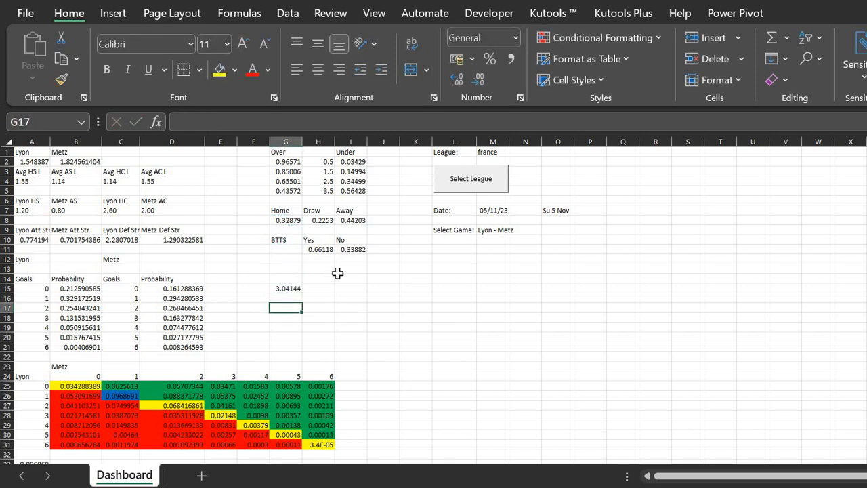
{"action": "type", "text": "2"}
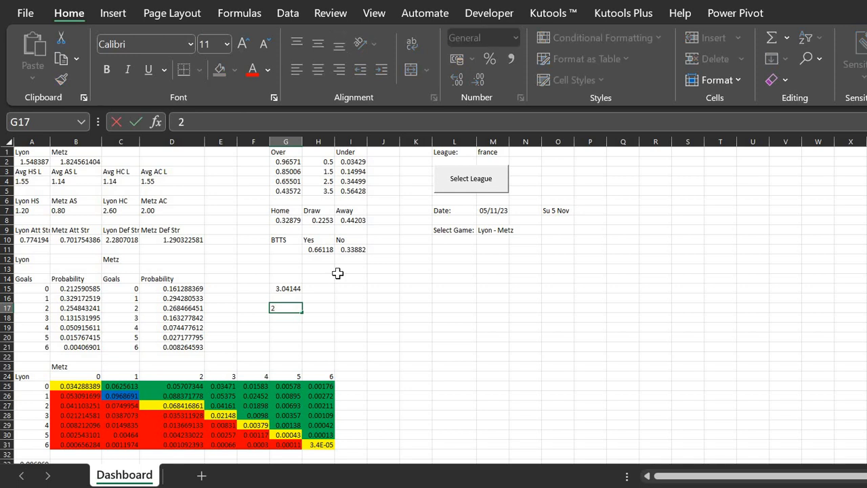
{"action": "key", "text": "Up"}
{"action": "key", "text": "Up"}
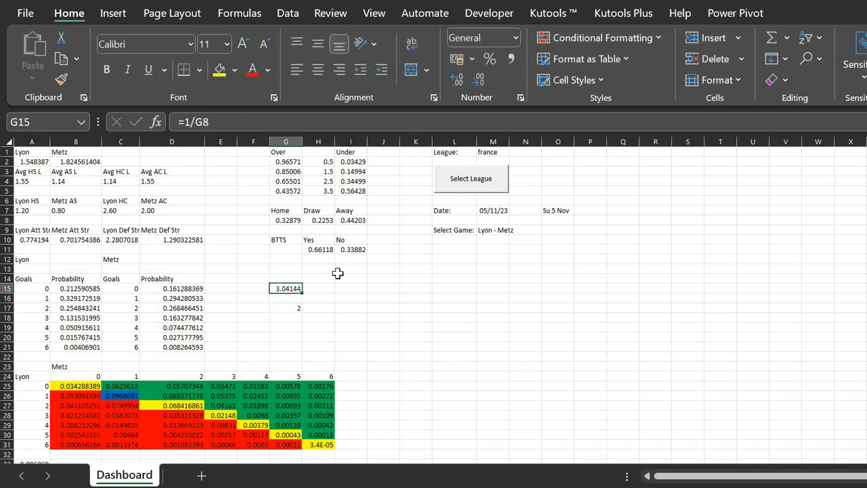
{"action": "key", "text": "Down"}
{"action": "key", "text": "Down"}
{"action": "key", "text": "Down"}
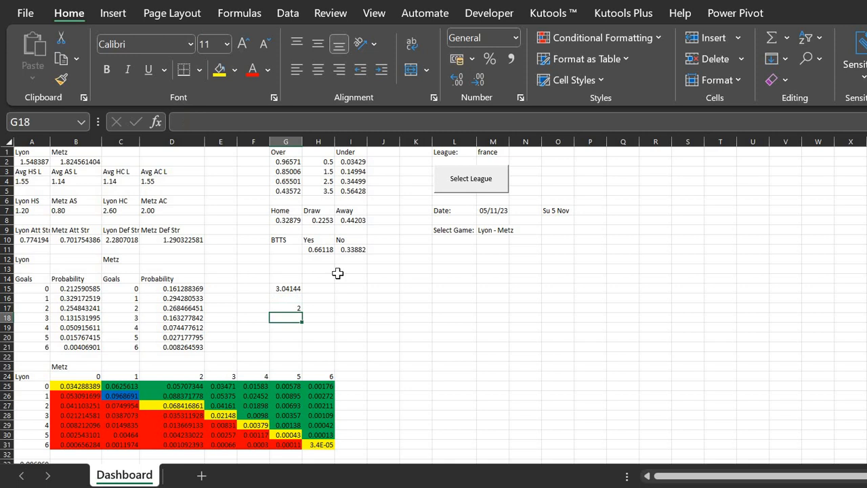
{"action": "key", "text": "Up"}
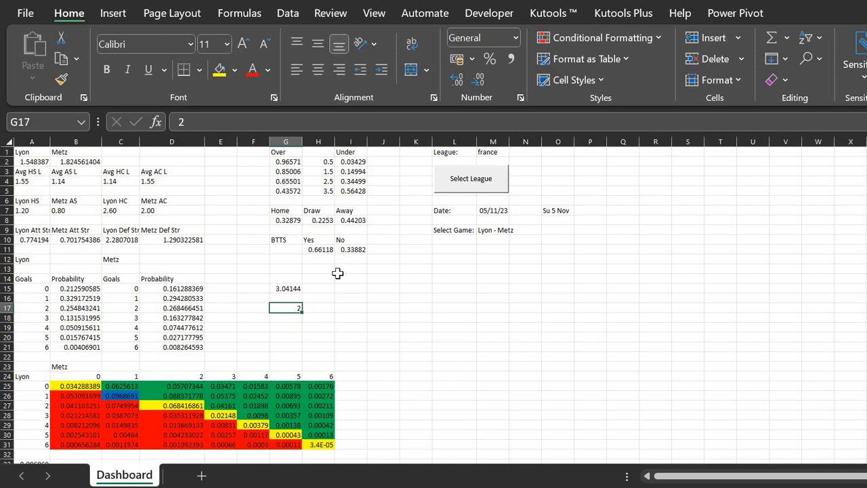
{"action": "key", "text": "Return"}
{"action": "key", "text": "Up"}
{"action": "type", "text": "4"}
{"action": "key", "text": "shift+Up"}
{"action": "key", "text": "shift+Up"}
{"action": "key", "text": "Delete"}
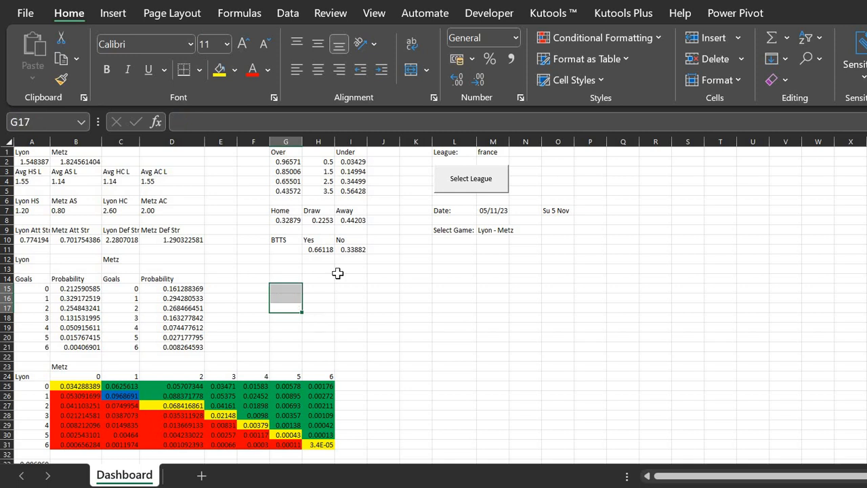
{"action": "key", "text": "Up"}
{"action": "key", "text": "Up"}
{"action": "key", "text": "Up"}
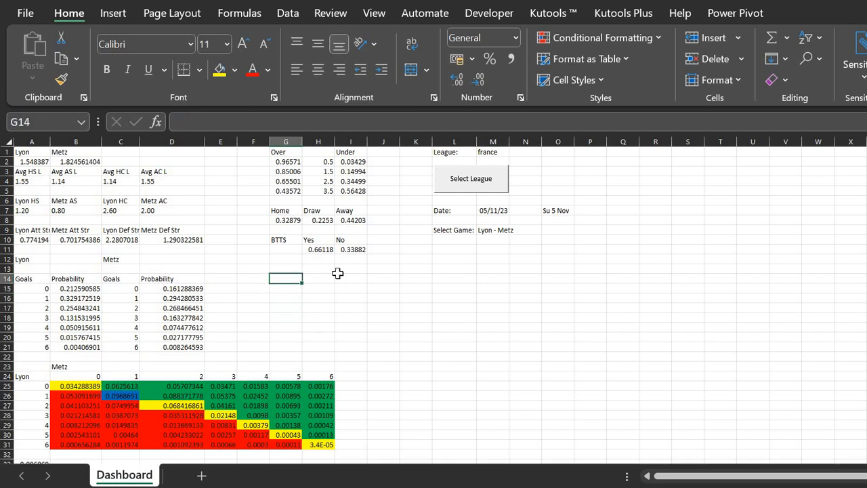
{"action": "key", "text": "Down"}
{"action": "key", "text": "Up"}
- Inspect the Lyon and Metz goal probability formulas, the scoreline grid and the home/draw/away probabilities
{"action": "left_click", "coordinate": [77, 297]}
{"action": "left_click", "coordinate": [72, 289]}
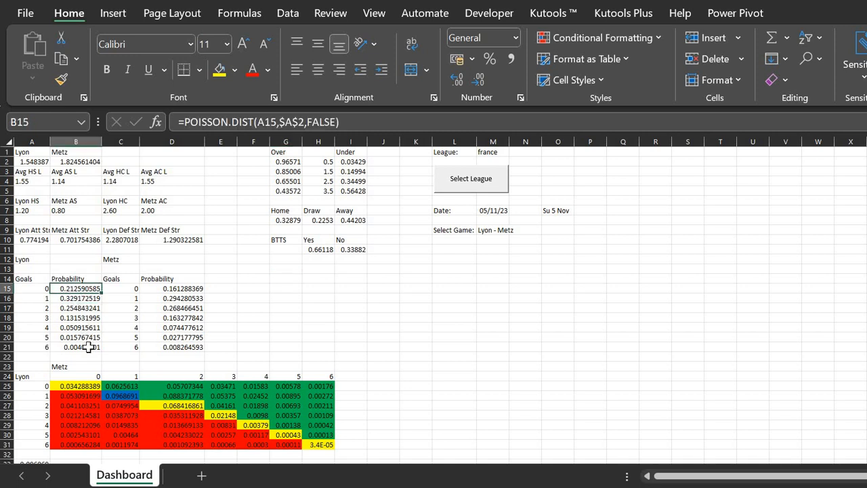
{"action": "left_click", "coordinate": [177, 290]}
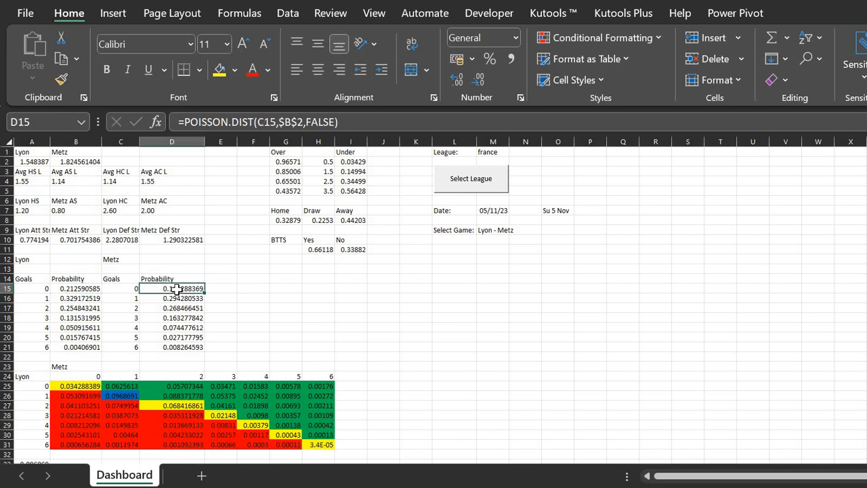
{"action": "left_click_drag", "start_coordinate": [178, 290], "coordinate": [182, 346]}
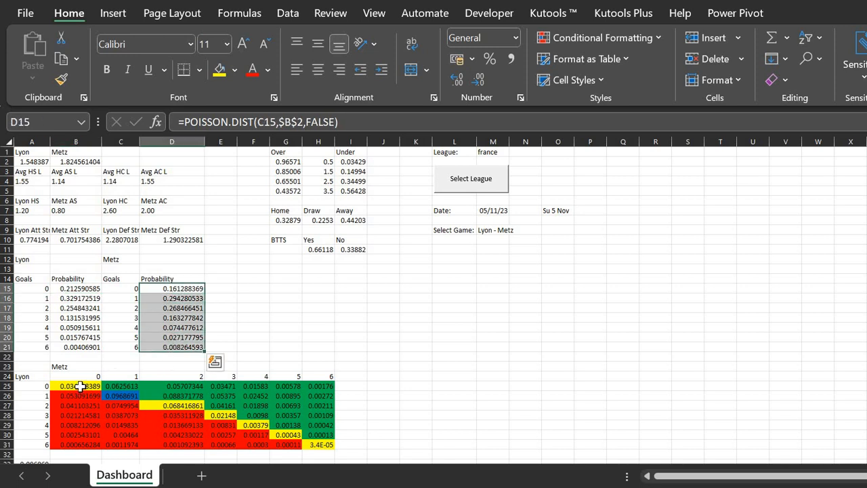
{"action": "left_click_drag", "start_coordinate": [80, 386], "coordinate": [130, 406]}
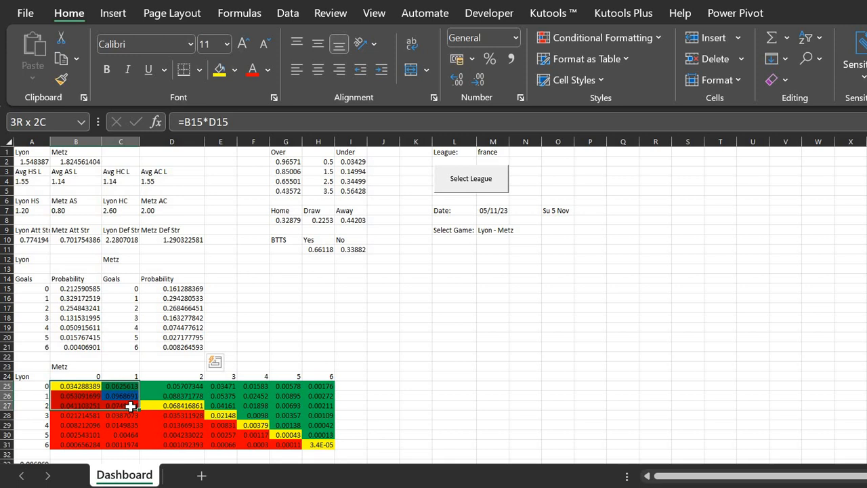
{"action": "left_click", "coordinate": [130, 406]}
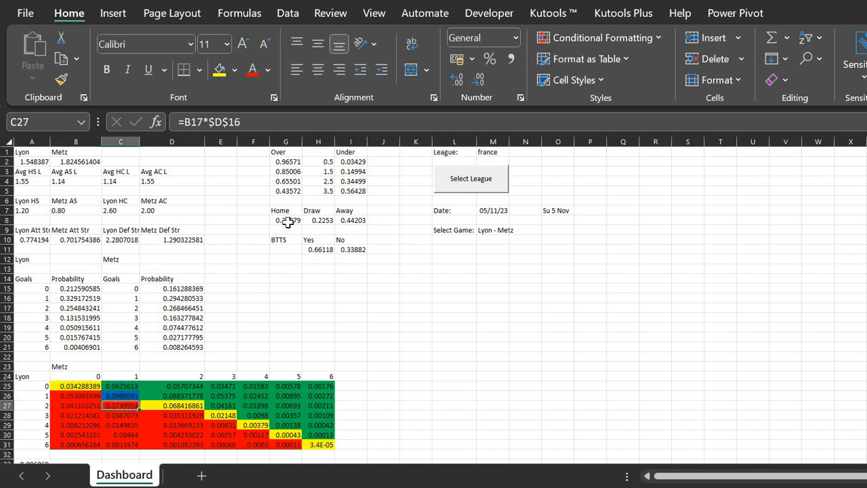
{"action": "left_click_drag", "start_coordinate": [290, 221], "coordinate": [351, 227]}
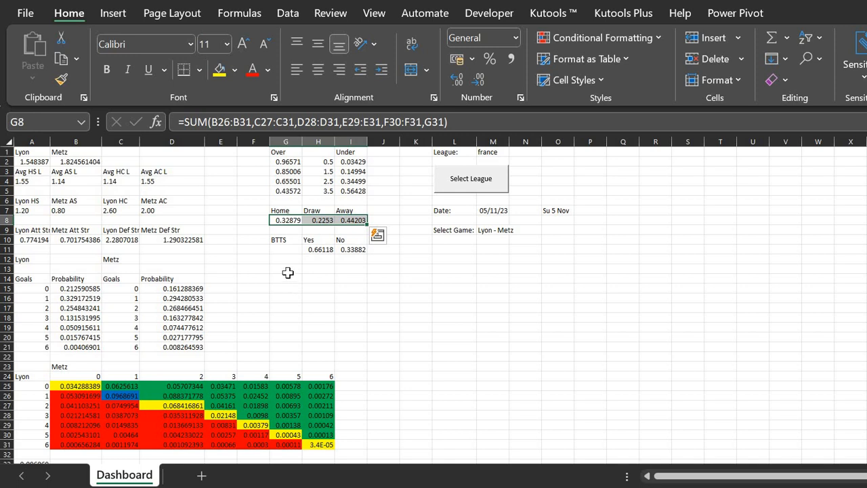
- Enter Odds, Home and Draw labels from G13, then clear the label block again
{"action": "left_click", "coordinate": [289, 270]}
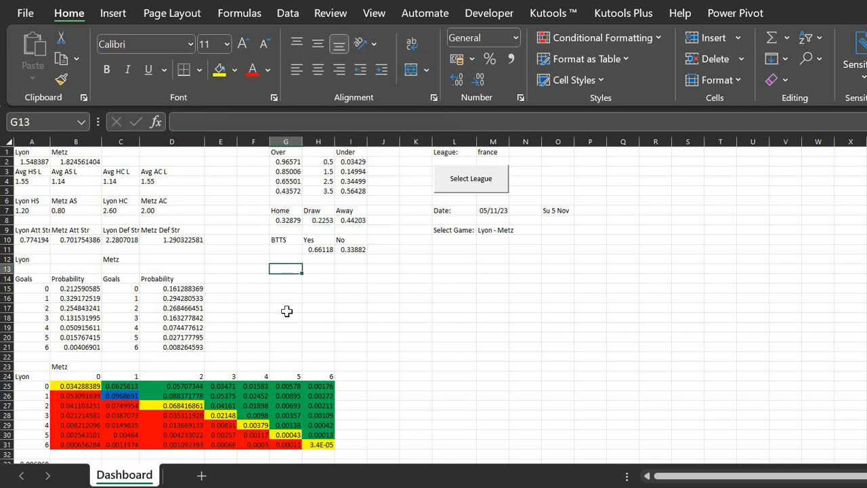
{"action": "type", "text": "Odds"}
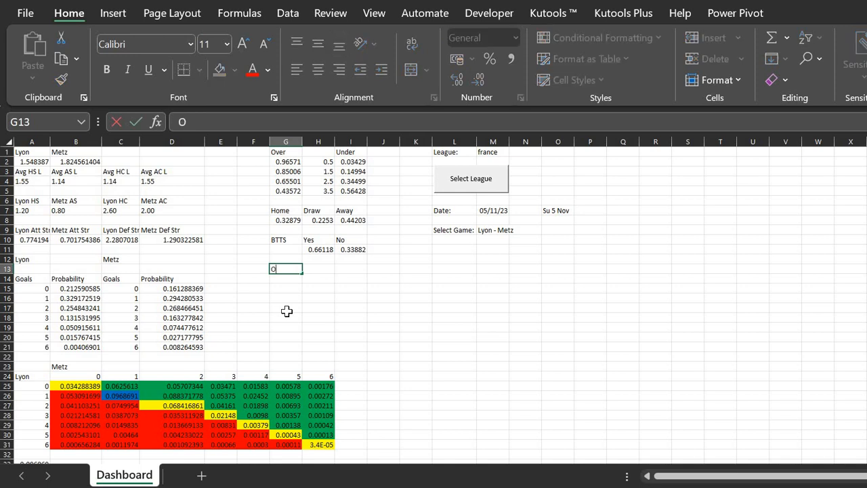
{"action": "key", "text": "Return"}
{"action": "key", "text": "Return"}
{"action": "key", "text": "Up"}
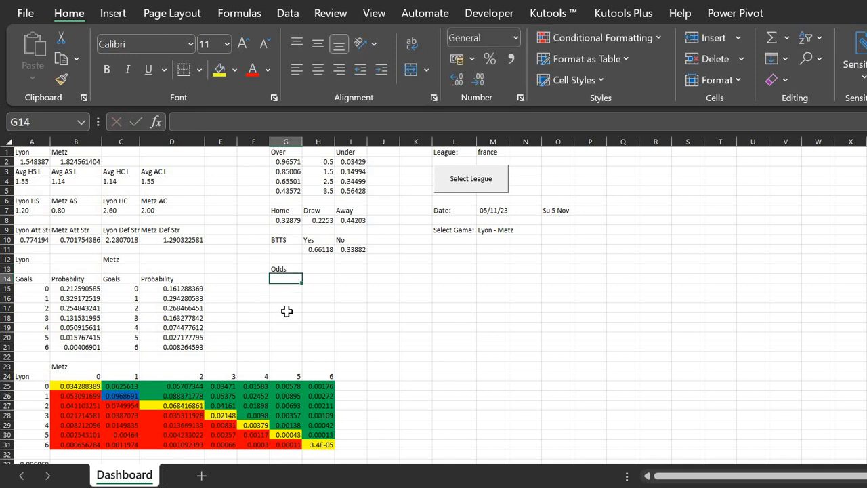
{"action": "type", "text": "Home"}
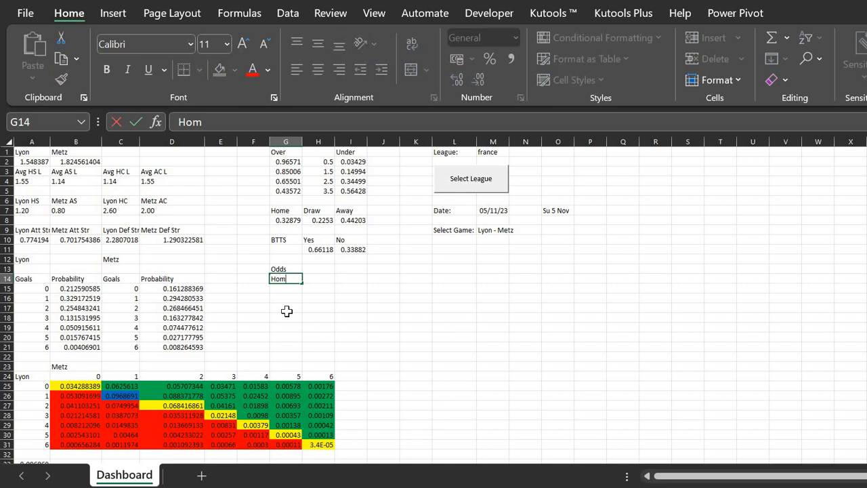
{"action": "key", "text": "Tab"}
{"action": "type", "text": "Da"}
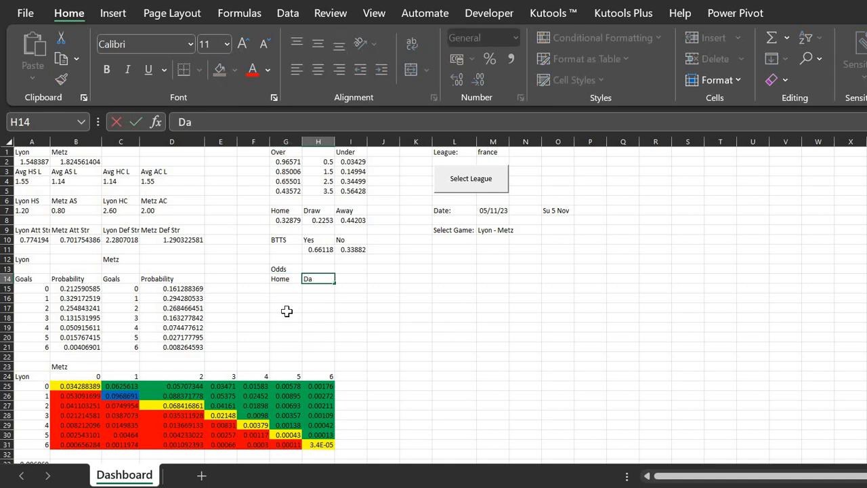
{"action": "key", "text": "BackSpace"}
{"action": "type", "text": "raw"}
{"action": "key", "text": "Return"}
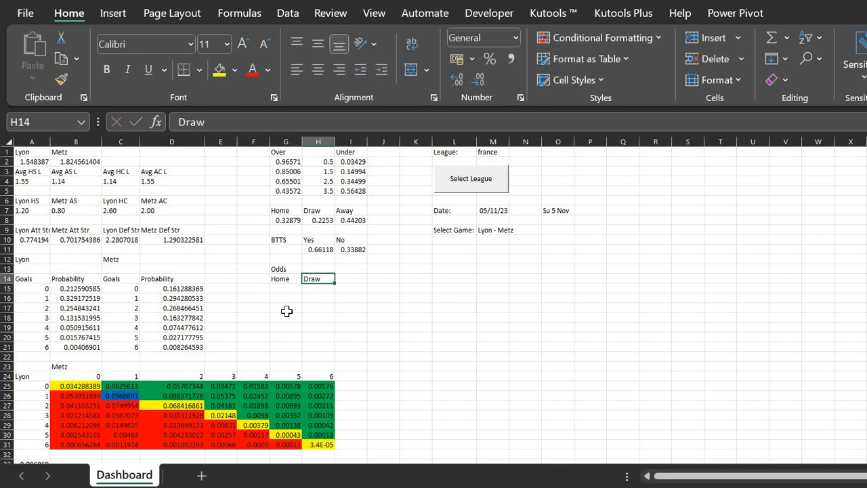
{"action": "key", "text": "shift+Up"}
{"action": "key", "text": "shift+Left"}
{"action": "key", "text": "ctrl+e"}
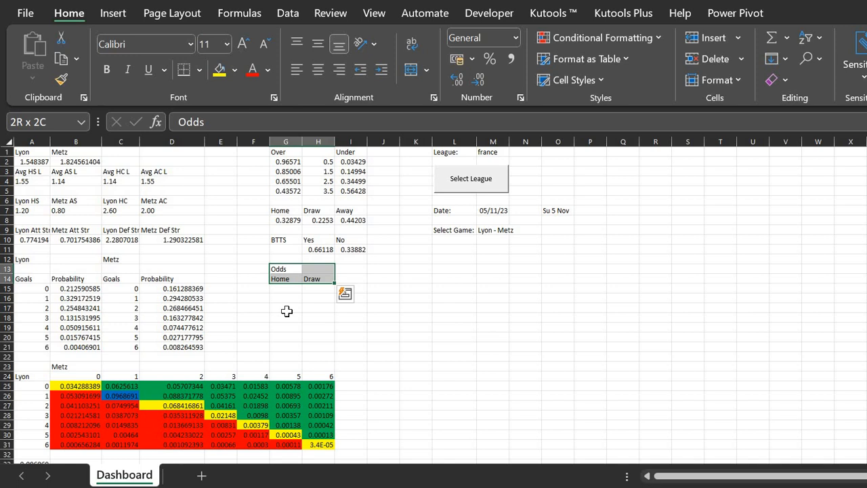
{"action": "key", "text": "Delete"}
{"action": "left_click", "coordinate": [287, 310]}
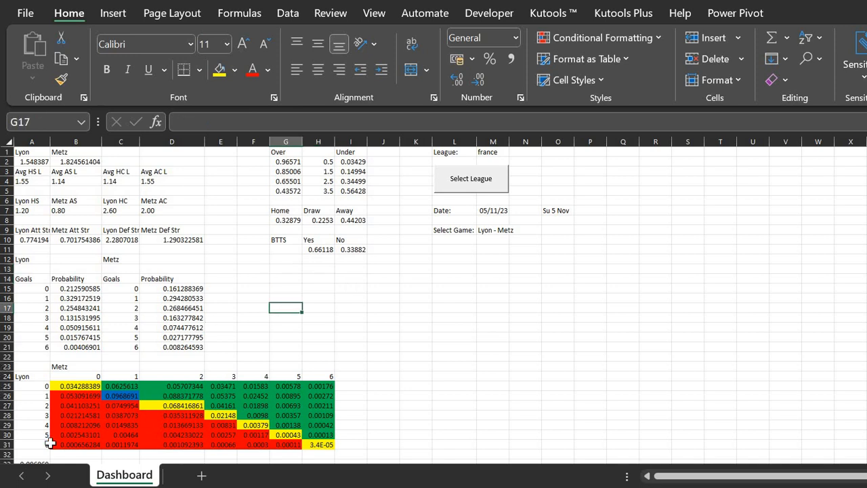
- Duplicate the Dashboard sheet via Move or Copy with Create a copy, giving Dashboard (2)
{"action": "right_click", "coordinate": [119, 478]}
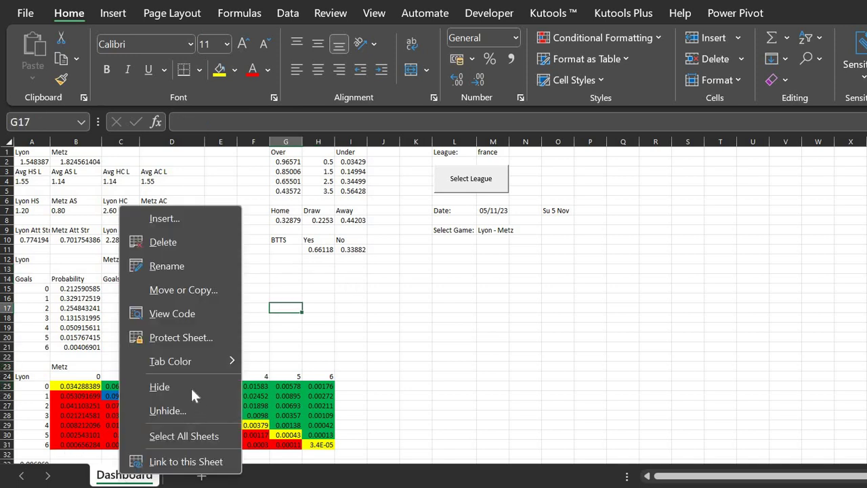
{"action": "left_click", "coordinate": [183, 290]}
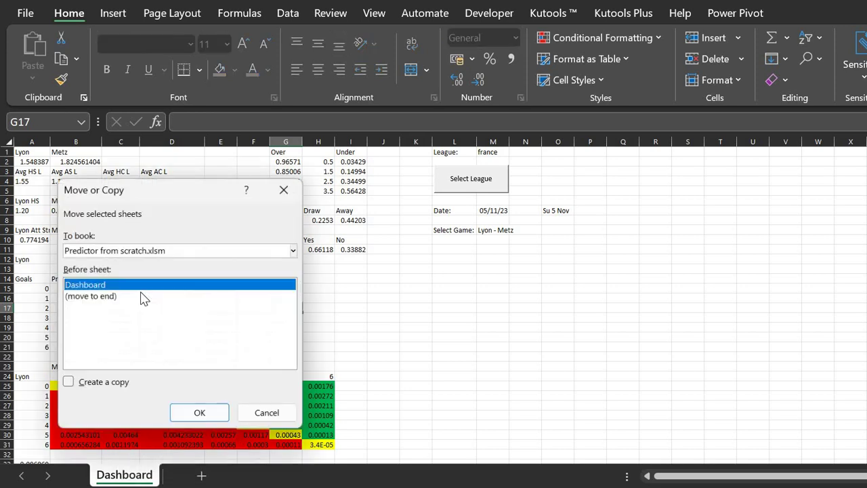
{"action": "left_click", "coordinate": [67, 383]}
{"action": "left_click", "coordinate": [200, 415]}
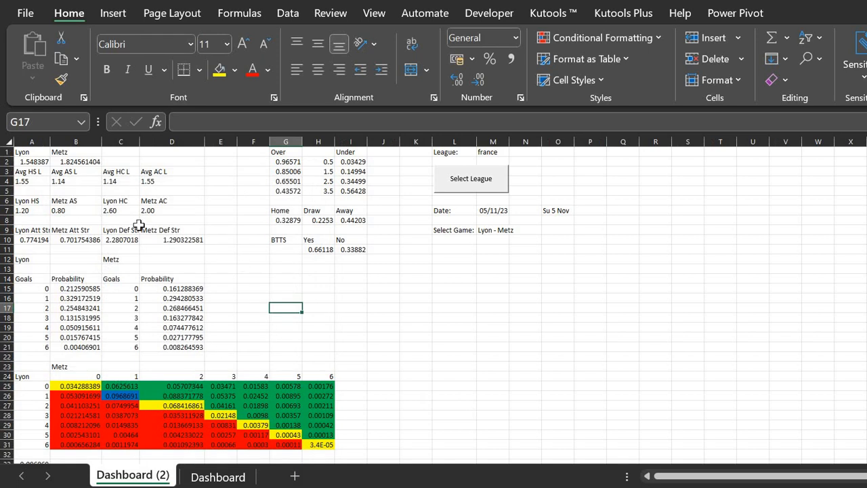
- Enter =1/Dashboard!B15 for Lyon's 0-goal odds in B15 and fill it down to B21
{"action": "left_click", "coordinate": [37, 279]}
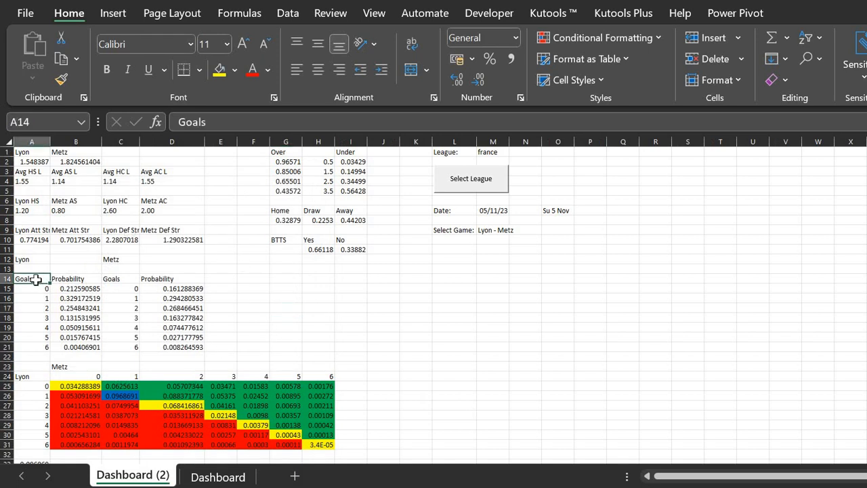
{"action": "key", "text": "Right"}
{"action": "key", "text": "Down"}
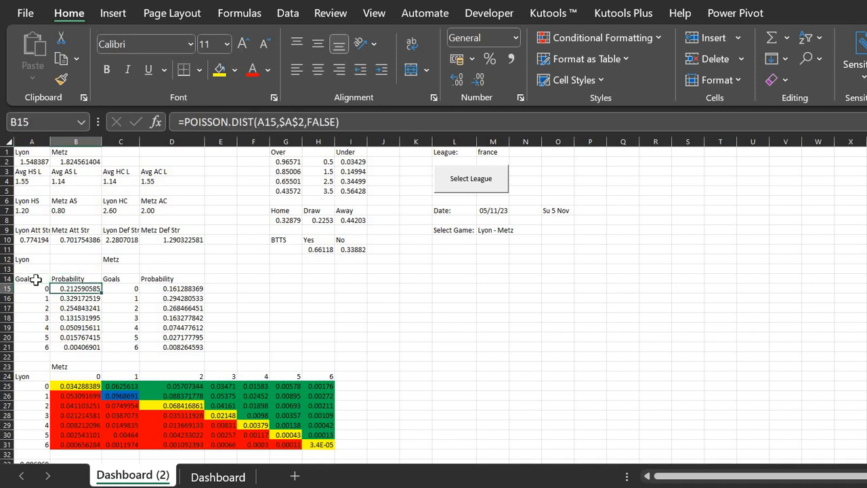
{"action": "type", "text": "=1/"}
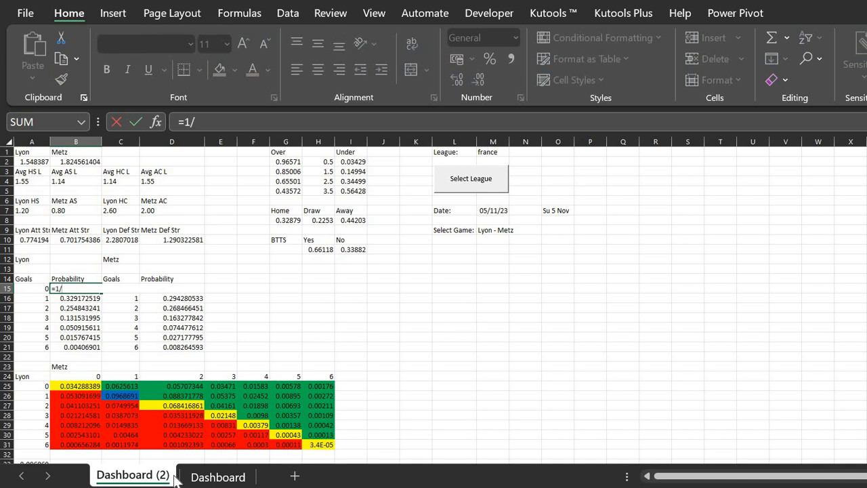
{"action": "left_click", "coordinate": [217, 477]}
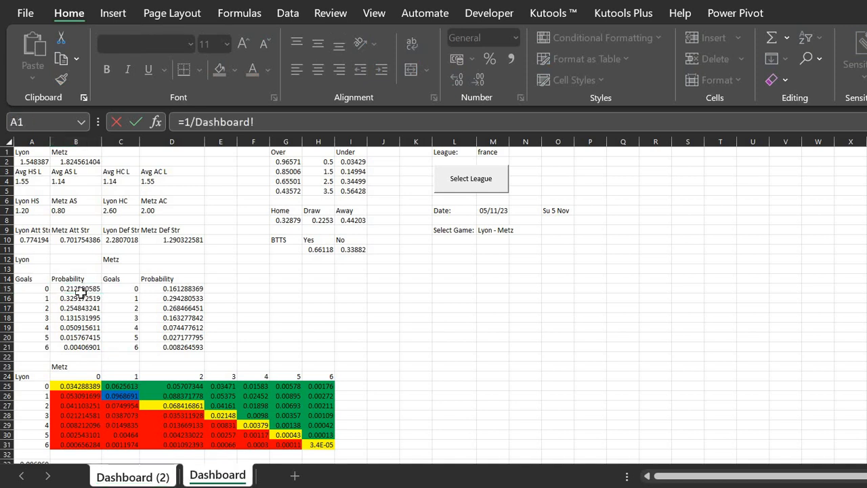
{"action": "left_click", "coordinate": [80, 289]}
{"action": "key", "text": "Return"}
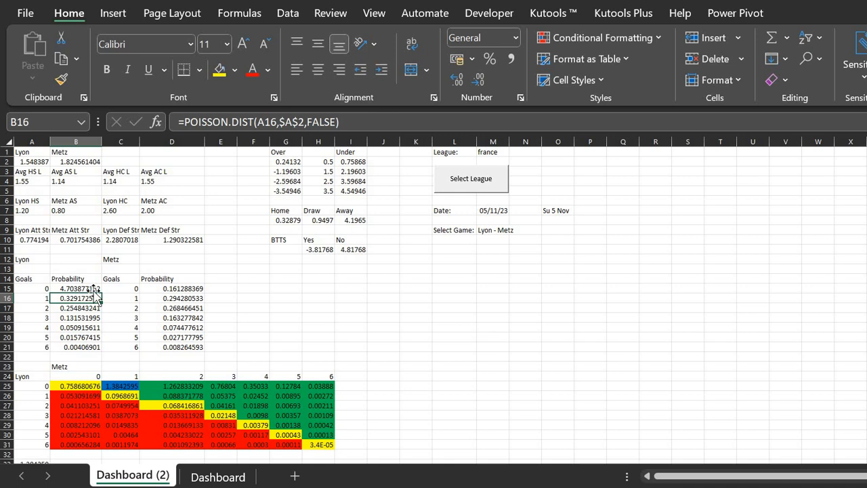
{"action": "left_click", "coordinate": [76, 288]}
{"action": "left_click_drag", "start_coordinate": [100, 293], "coordinate": [100, 347]}
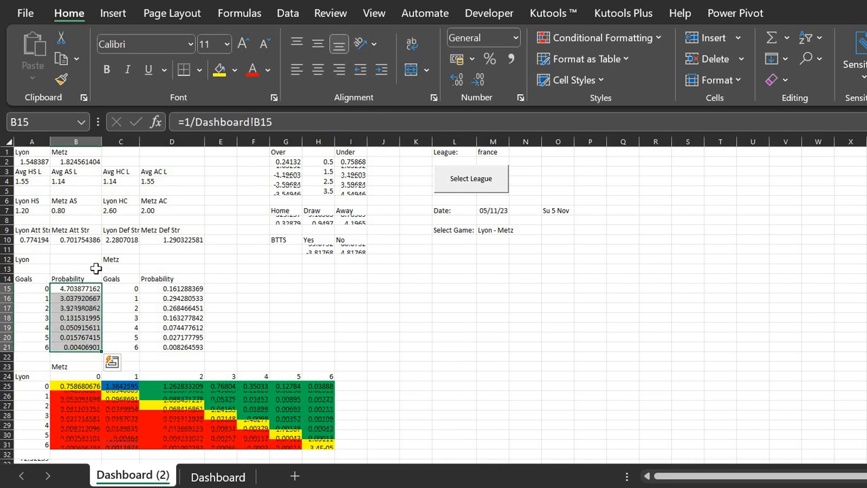
- Copy the odds formula to Metz's column at D15 and fill it down to D21
{"action": "left_click", "coordinate": [172, 289]}
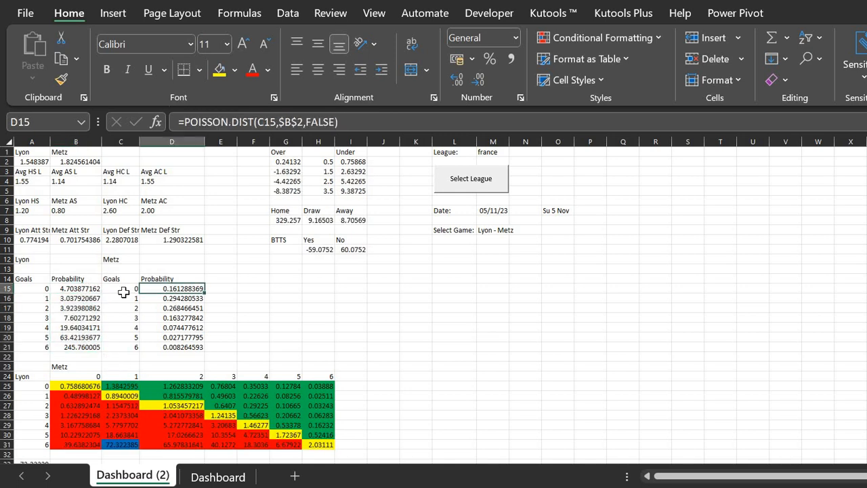
{"action": "left_click", "coordinate": [88, 289]}
{"action": "key", "text": "ctrl+c"}
{"action": "key", "text": "Right"}
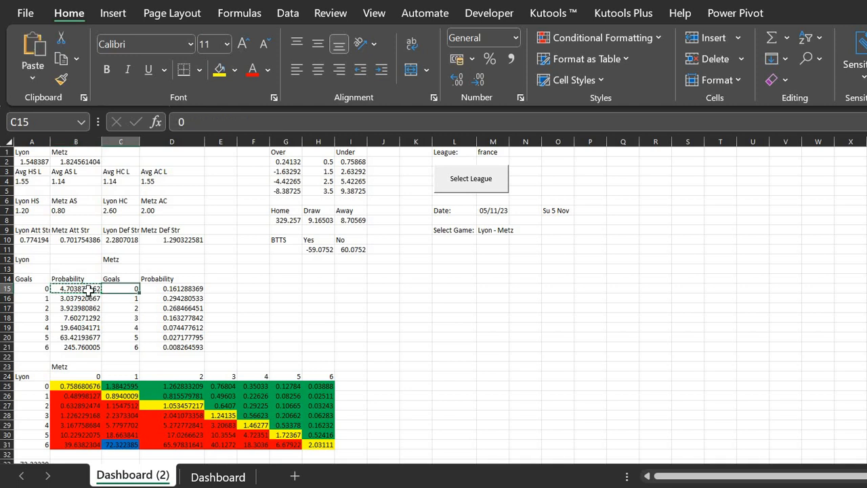
{"action": "key", "text": "Right"}
{"action": "key", "text": "ctrl+v"}
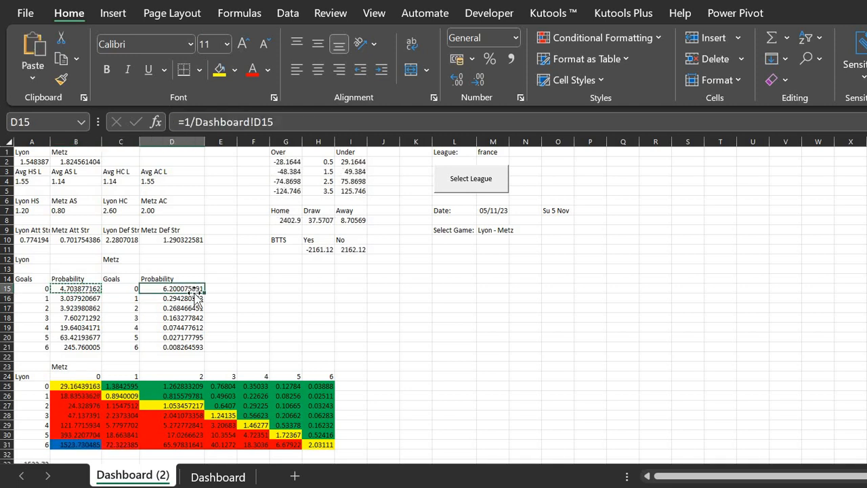
{"action": "left_click_drag", "start_coordinate": [204, 292], "coordinate": [203, 347]}
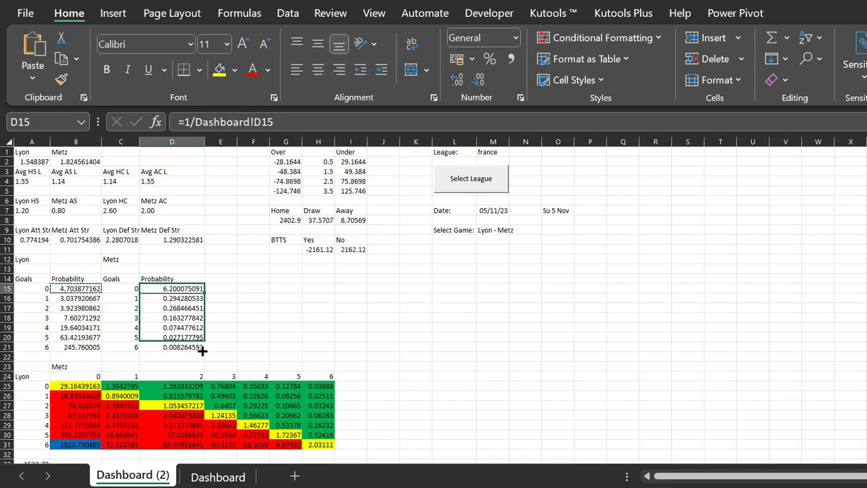
- Clear the 0-0 score cell B25 and paste the odds formula into it
{"action": "left_click", "coordinate": [87, 385]}
{"action": "type", "text": "="}
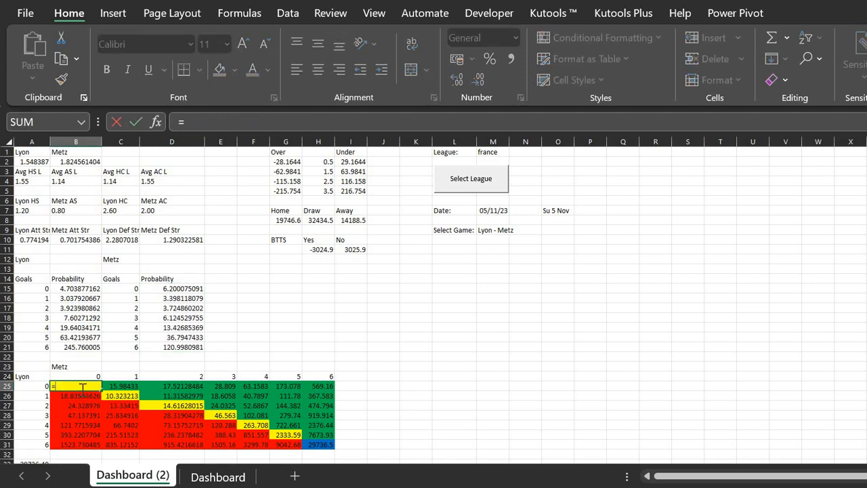
{"action": "key", "text": "Escape"}
{"action": "key", "text": "Delete"}
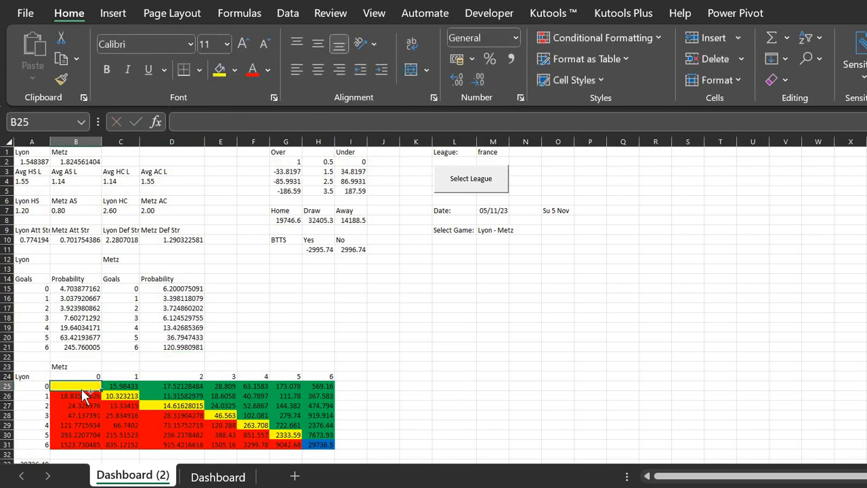
{"action": "left_click", "coordinate": [176, 288]}
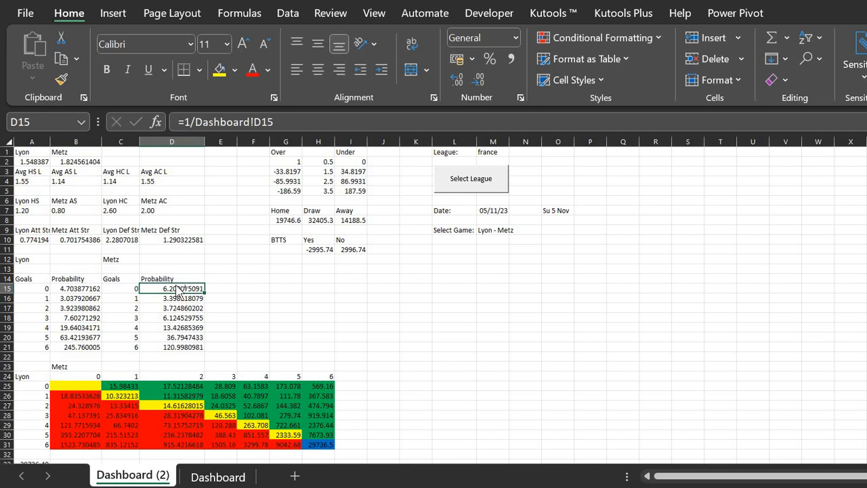
{"action": "key", "text": "ctrl+c"}
{"action": "key", "text": "Down"}
{"action": "key", "text": "Down"}
{"action": "key", "text": "Down"}
{"action": "key", "text": "Down"}
{"action": "key", "text": "Down"}
{"action": "key", "text": "Down"}
{"action": "key", "text": "Down"}
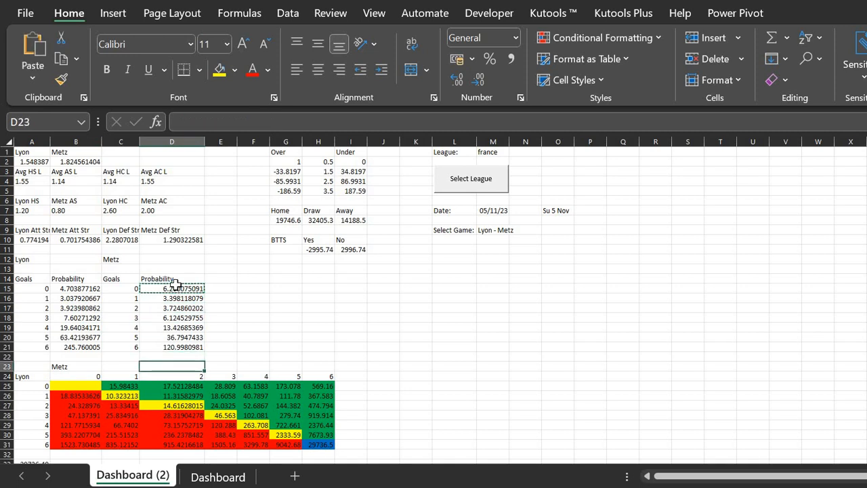
{"action": "key", "text": "Down"}
{"action": "key", "text": "Left"}
{"action": "key", "text": "Left"}
{"action": "key", "text": "Down"}
{"action": "key", "text": "ctrl+v"}
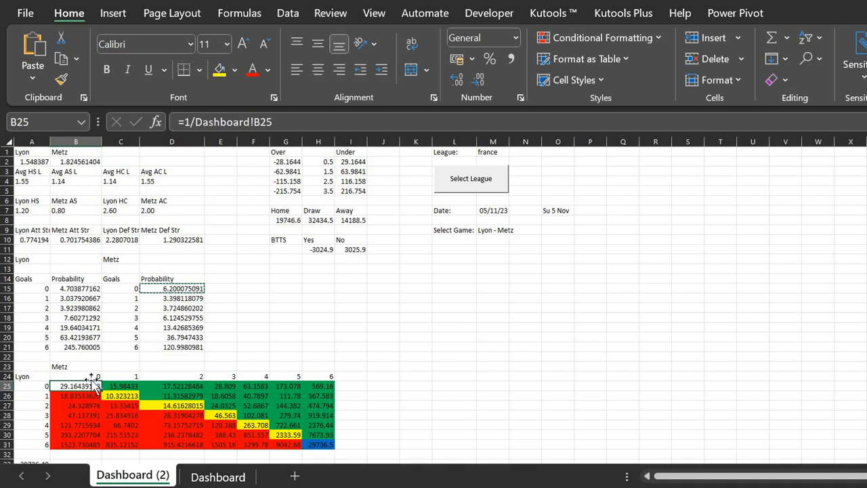
{"action": "type", "text": "z"}
- Link B25 to the Dashboard 0-0 probability and fill down the first grid column, then undo it
{"action": "key", "text": "Escape"}
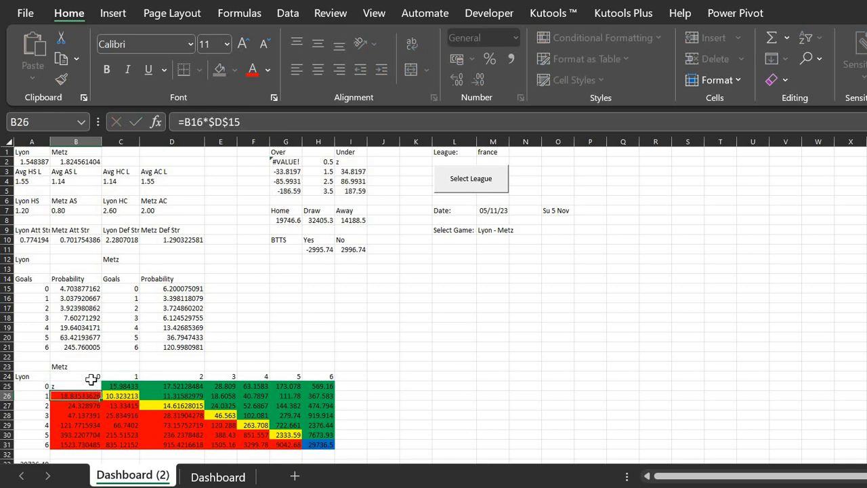
{"action": "key", "text": "ctrl+z"}
{"action": "key", "text": "Delete"}
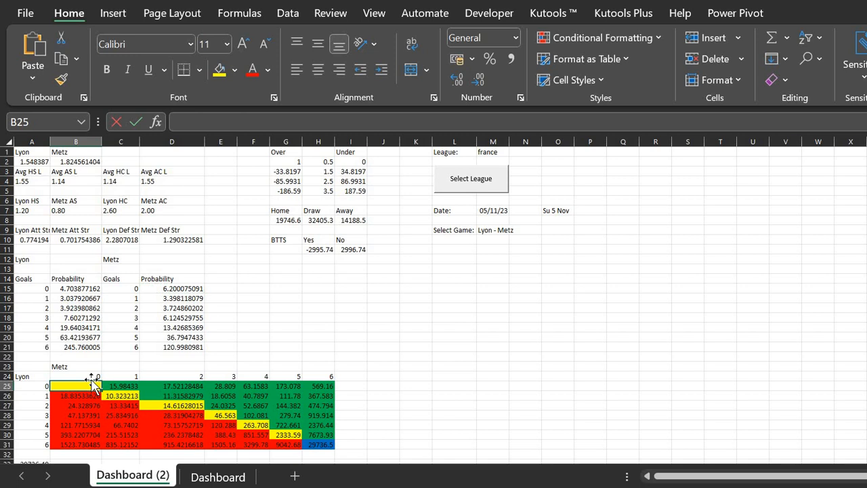
{"action": "type", "text": "="}
{"action": "left_click", "coordinate": [217, 477]}
{"action": "left_click", "coordinate": [76, 386]}
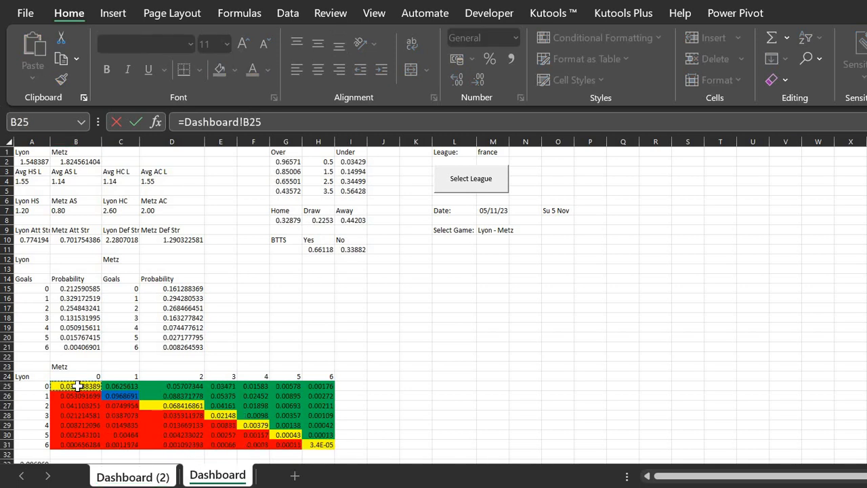
{"action": "key", "text": "Return"}
{"action": "key", "text": "Up"}
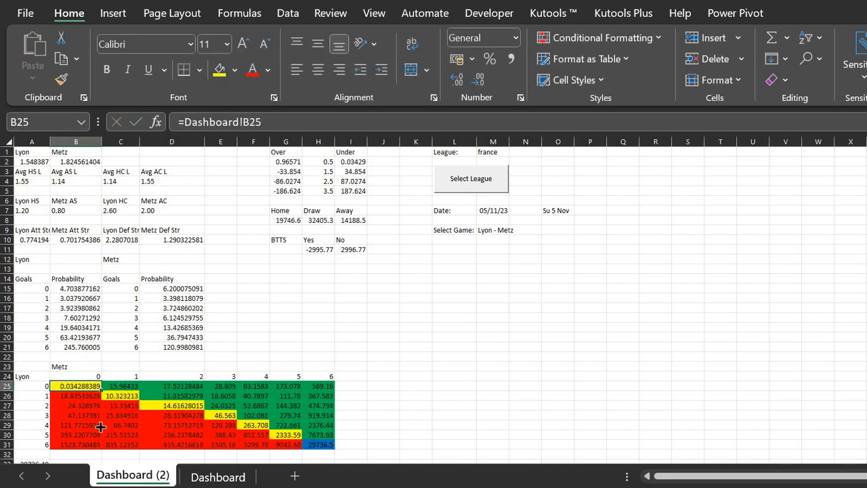
{"action": "left_click_drag", "start_coordinate": [76, 386], "coordinate": [103, 445]}
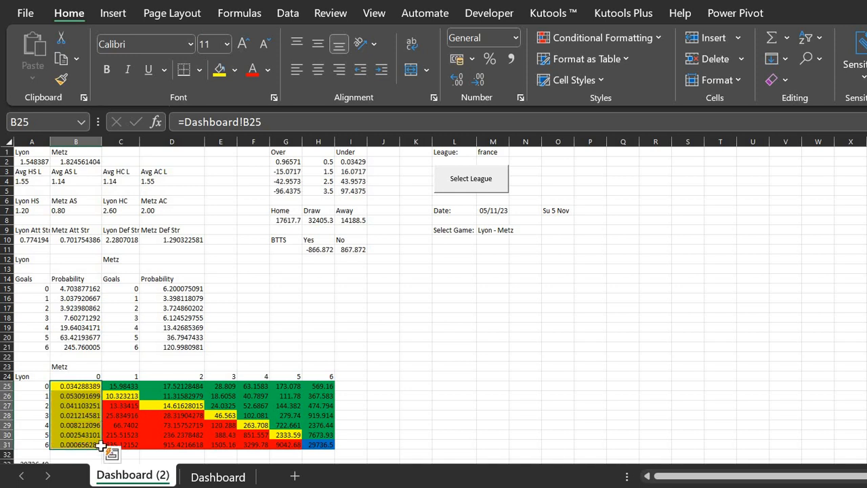
{"action": "key", "text": "ctrl+z"}
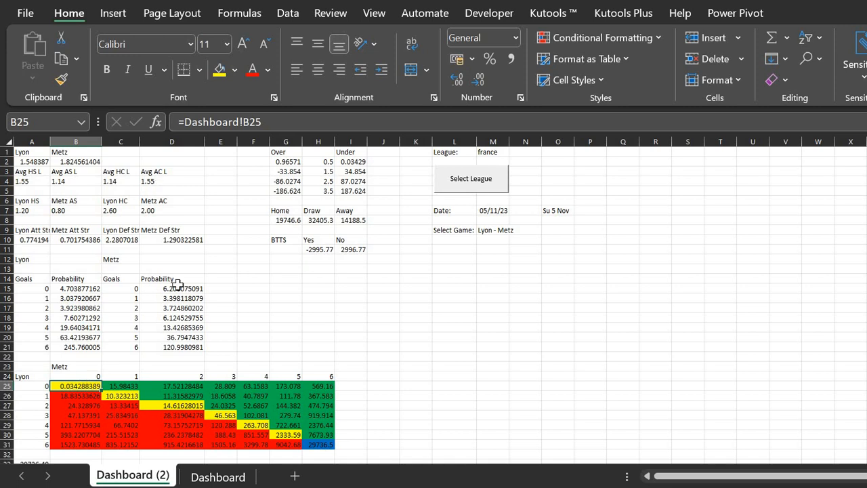
{"action": "type", "text": "=1/"}
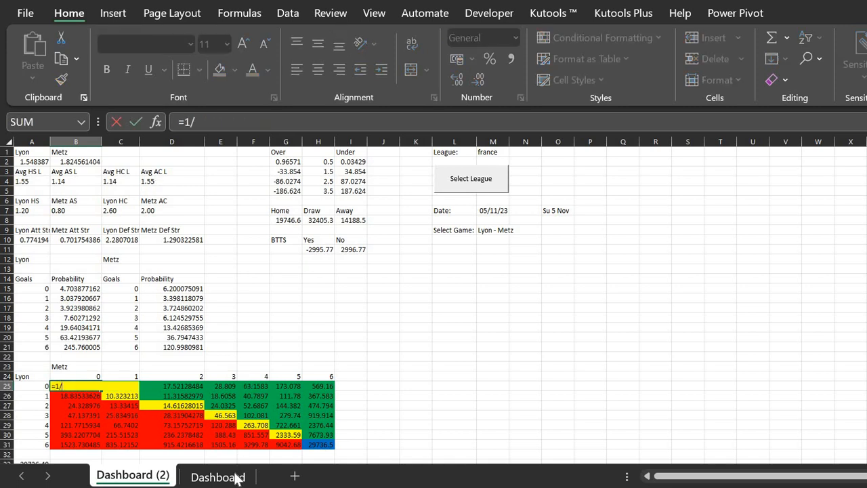
- Enter =1/Dashboard!B25 as the 0-0 odds and fill it down the first grid column to B31
{"action": "left_click", "coordinate": [217, 477]}
{"action": "left_click", "coordinate": [88, 386]}
{"action": "key", "text": "Return"}
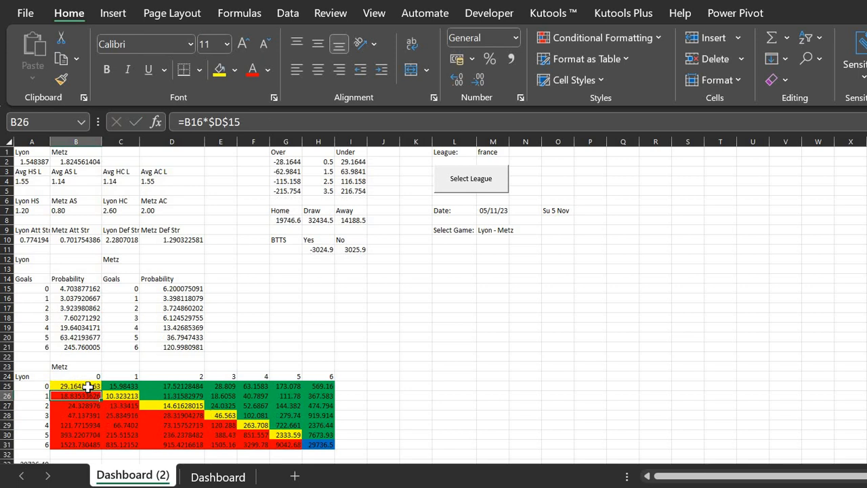
{"action": "left_click", "coordinate": [88, 387]}
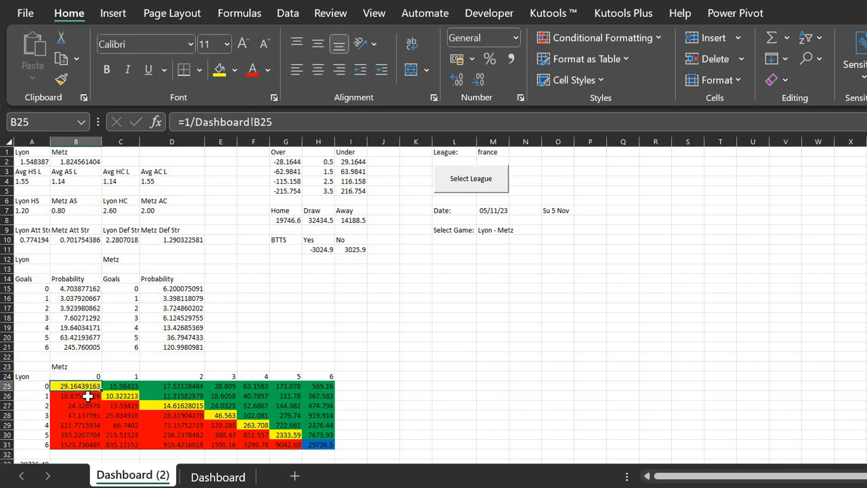
{"action": "left_click", "coordinate": [88, 396]}
{"action": "left_click", "coordinate": [88, 387]}
{"action": "left_click_drag", "start_coordinate": [101, 391], "coordinate": [101, 445]}
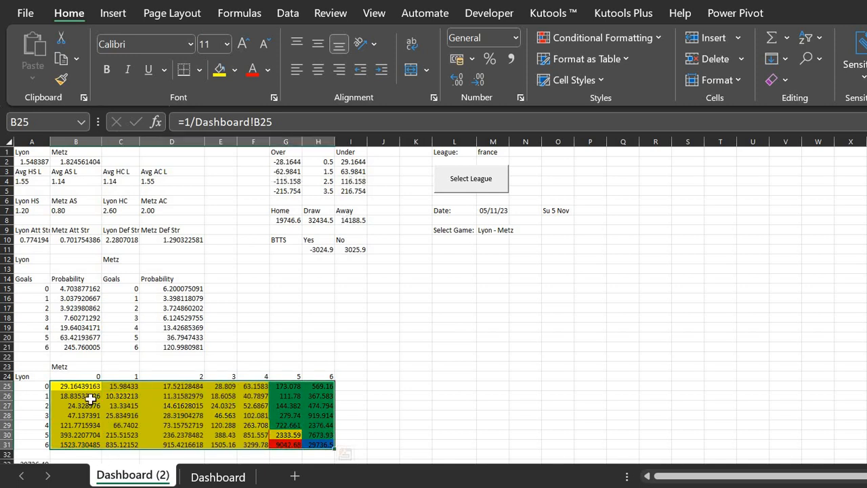
- Ctrl-select the lower-triangle Lyon-win scoreline cells and fill them red
{"action": "key", "text": "ctrl+z"}
{"action": "left_click_drag", "start_coordinate": [76, 396], "coordinate": [76, 444]}
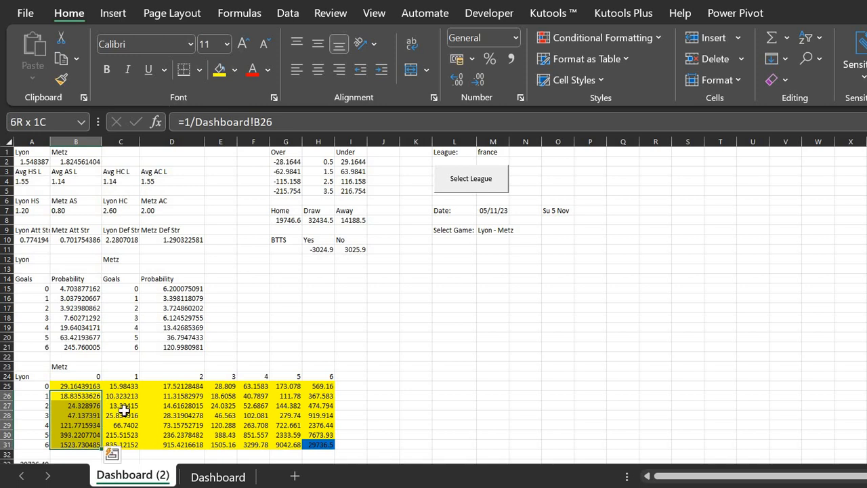
{"action": "left_click_drag", "start_coordinate": [121, 415], "coordinate": [120, 415]}
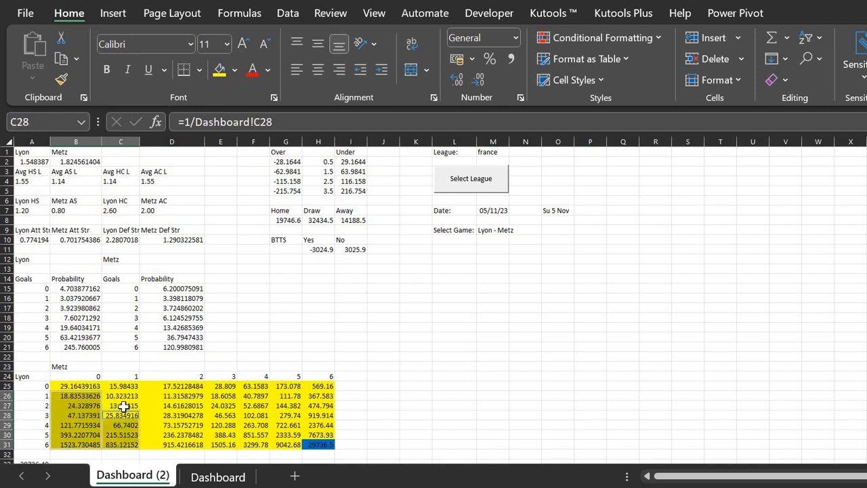
{"action": "left_click", "coordinate": [124, 405]}
{"action": "left_click", "coordinate": [172, 425]}
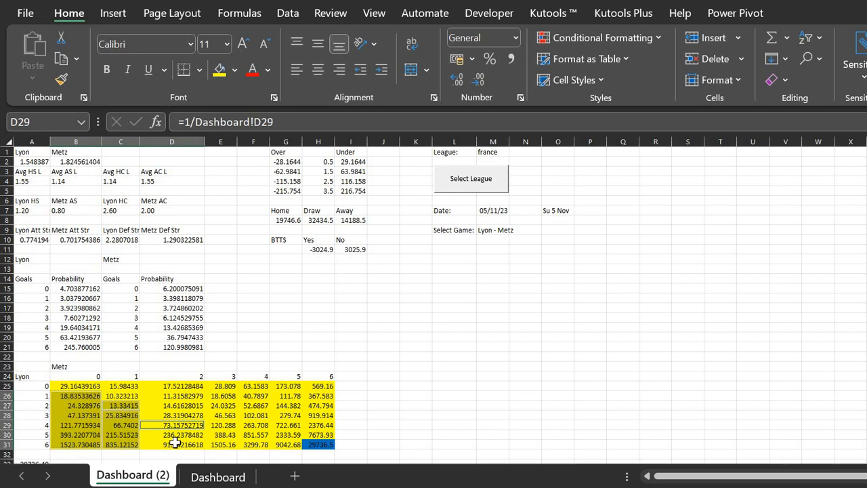
{"action": "left_click_drag", "start_coordinate": [172, 425], "coordinate": [177, 447]}
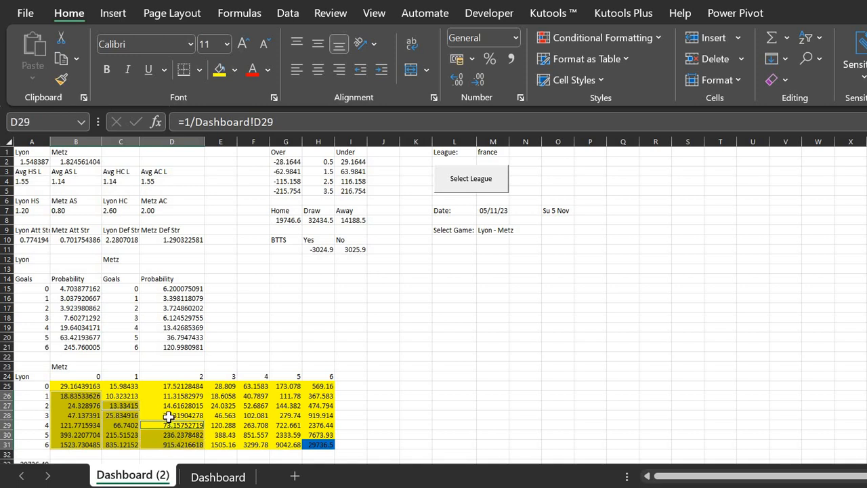
{"action": "left_click", "coordinate": [172, 415]}
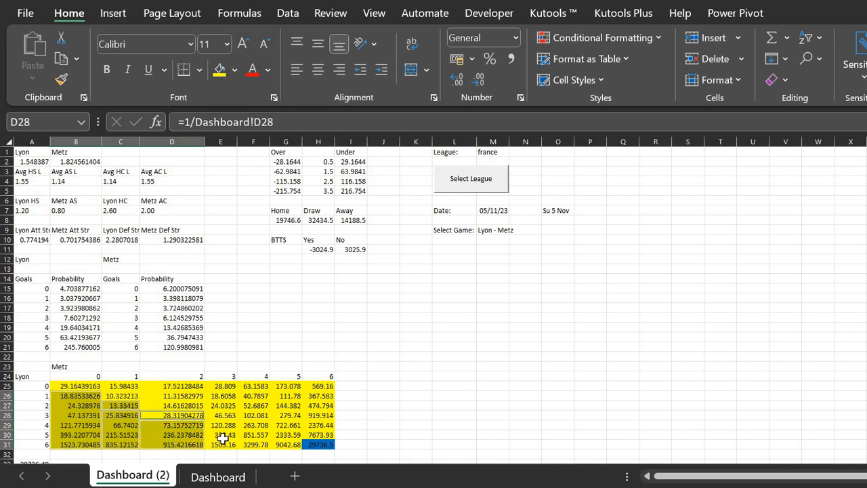
{"action": "left_click", "coordinate": [220, 425]}
{"action": "left_click", "coordinate": [251, 435]}
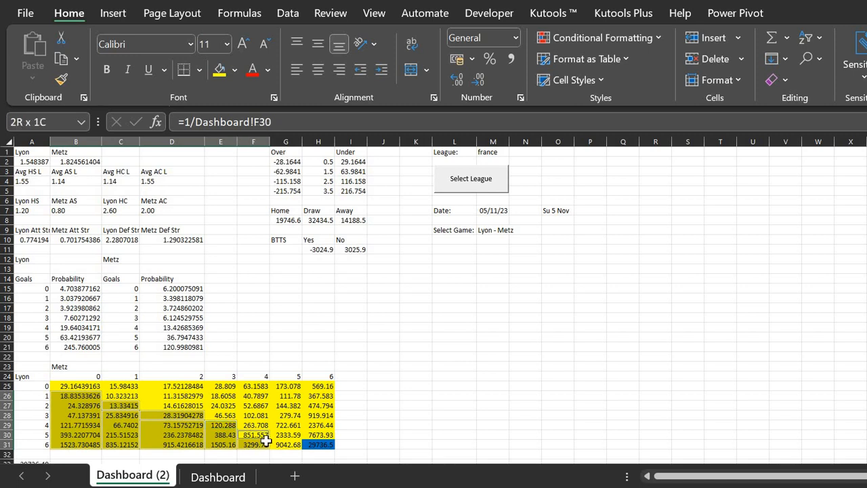
{"action": "left_click", "coordinate": [256, 444]}
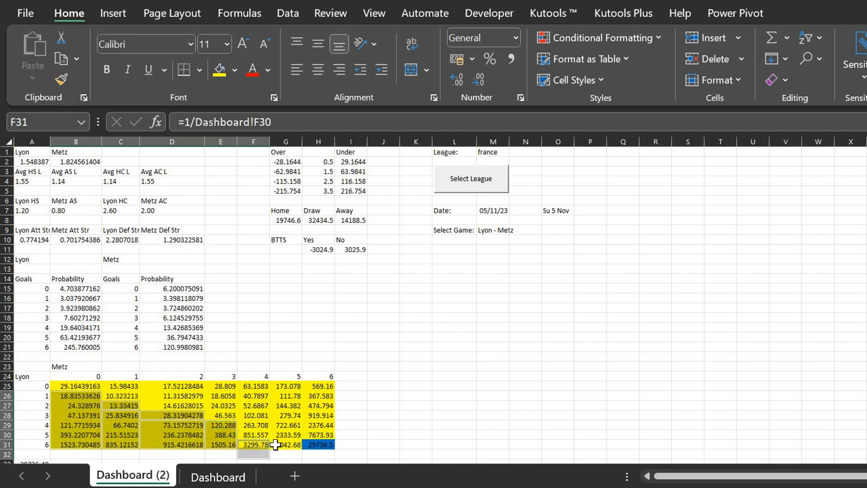
{"action": "left_click", "coordinate": [285, 445]}
{"action": "left_click", "coordinate": [254, 435]}
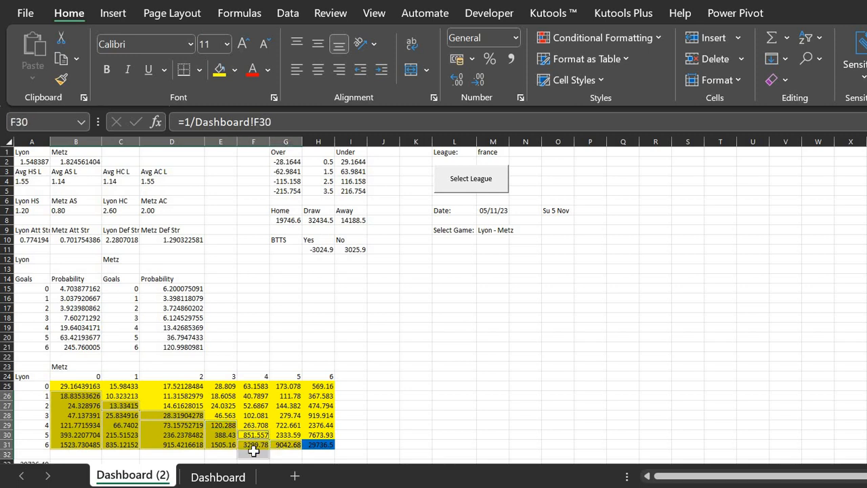
{"action": "left_click", "coordinate": [234, 70]}
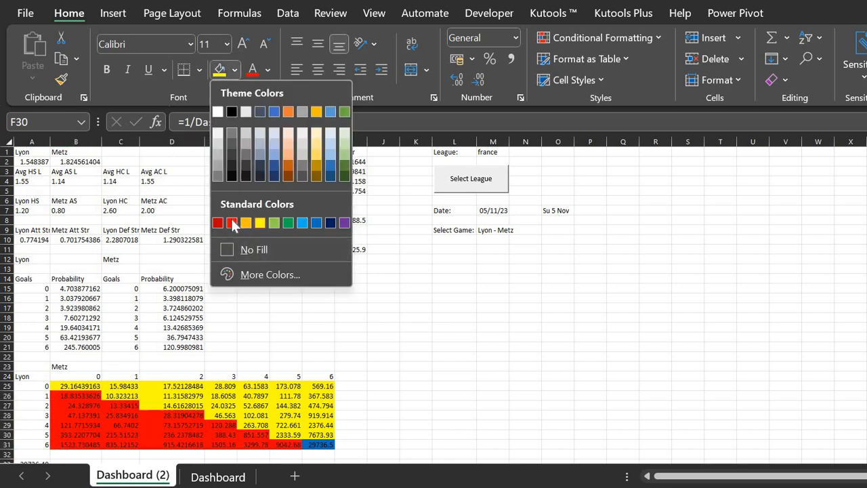
{"action": "left_click", "coordinate": [217, 222]}
- Ctrl-select the upper-triangle Metz-win scoreline cells and fill them green
{"action": "left_click", "coordinate": [217, 476]}
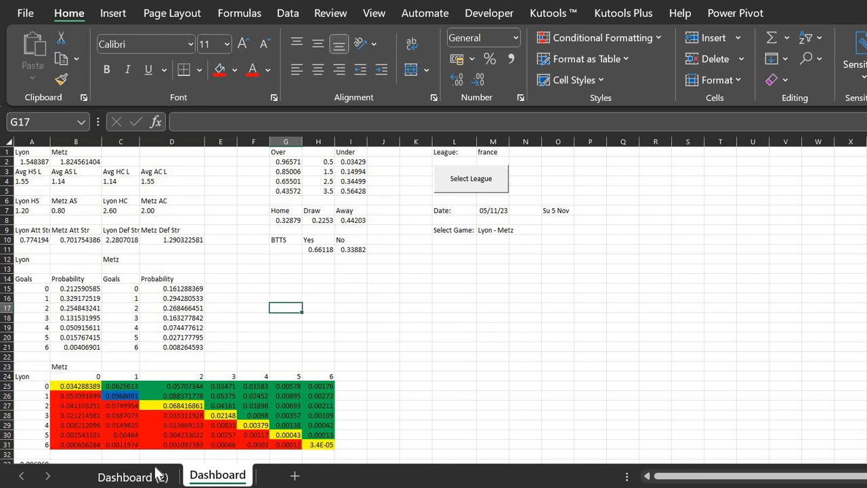
{"action": "key", "text": "ctrl+Page_Up"}
{"action": "left_click_drag", "start_coordinate": [119, 385], "coordinate": [318, 386]}
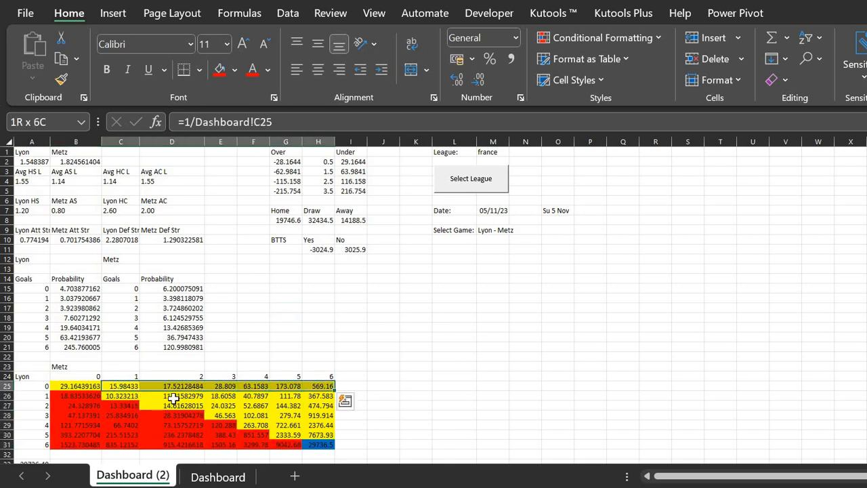
{"action": "left_click_drag", "start_coordinate": [172, 398], "coordinate": [285, 399]}
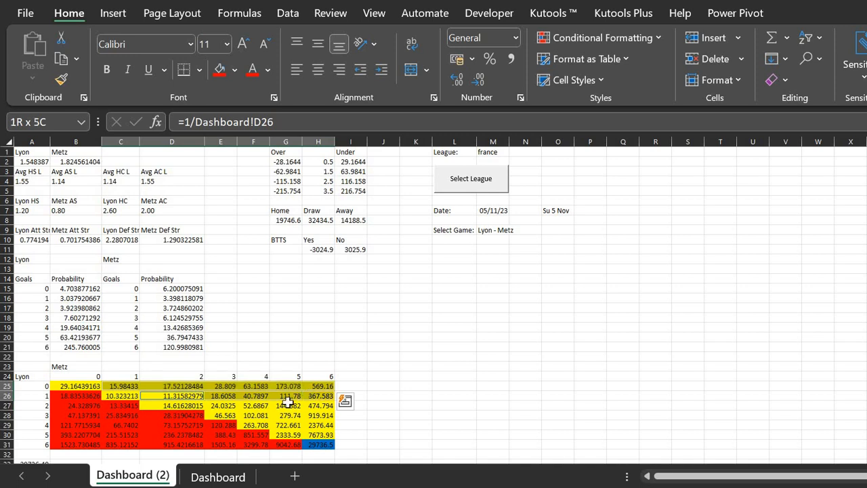
{"action": "left_click_drag", "start_coordinate": [224, 405], "coordinate": [318, 406]}
{"action": "mouse_move", "coordinate": [255, 424]}
{"action": "left_mouse_down"}
{"action": "mouse_move", "coordinate": [254, 415]}
{"action": "mouse_move", "coordinate": [261, 424]}
{"action": "left_mouse_up"}
{"action": "left_click", "coordinate": [258, 414]}
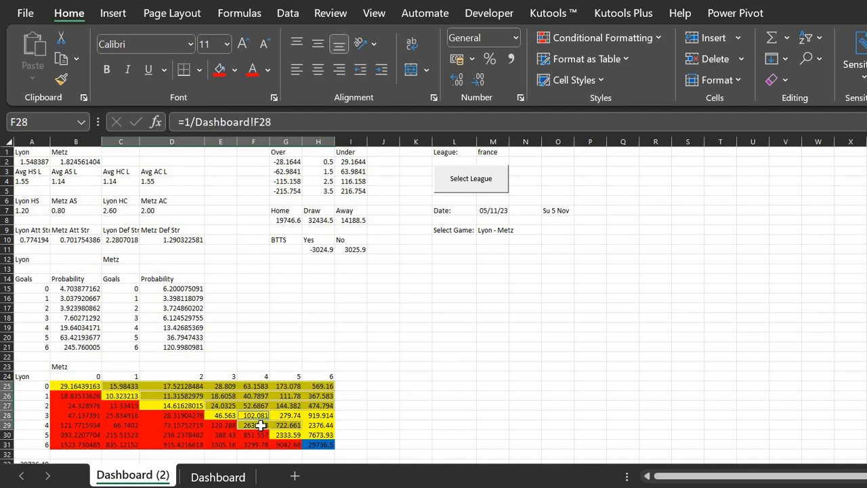
{"action": "left_click", "coordinate": [288, 415]}
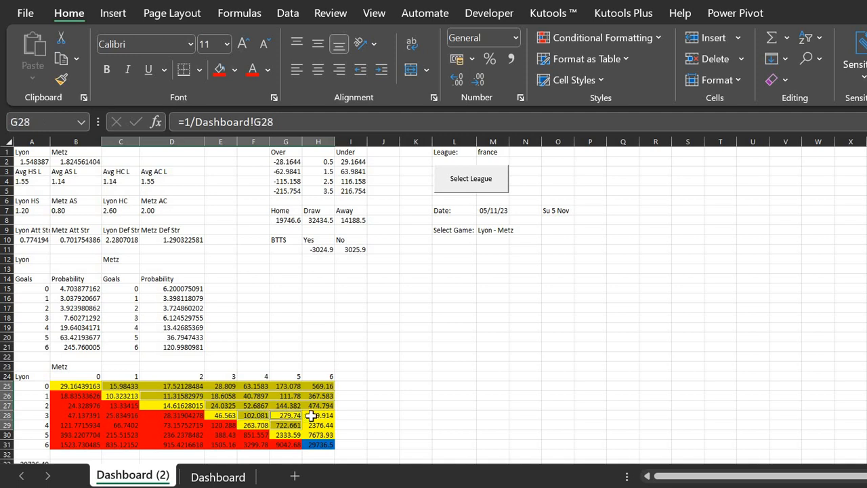
{"action": "left_click", "coordinate": [314, 415]}
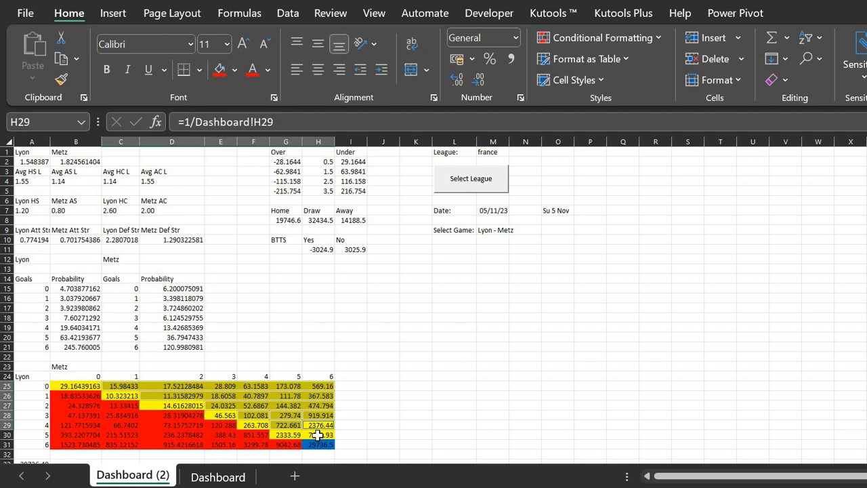
{"action": "left_click", "coordinate": [319, 435]}
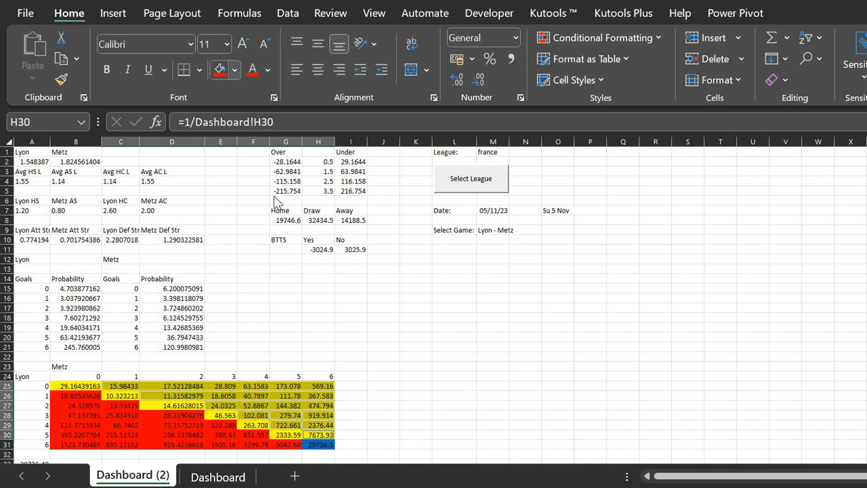
{"action": "left_click", "coordinate": [234, 71]}
{"action": "left_click", "coordinate": [286, 221]}
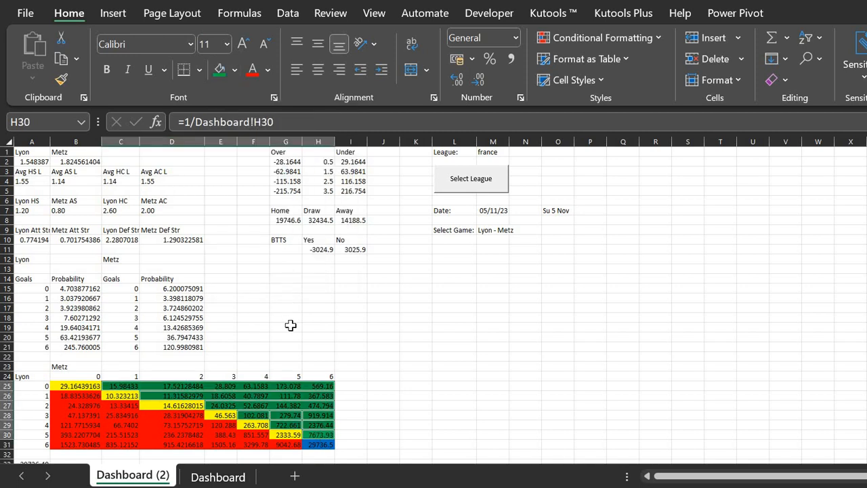
- Inspect the Over/Under formulas and the grid's minimum-value formula
{"action": "left_click", "coordinate": [290, 163]}
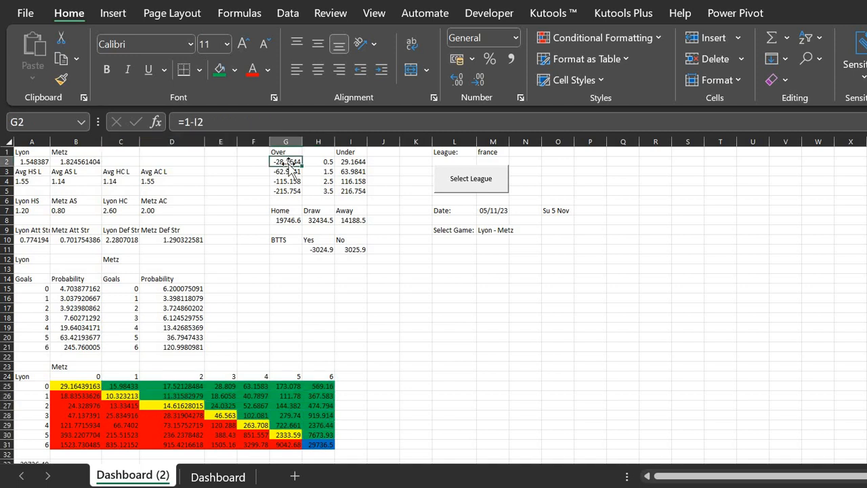
{"action": "key", "text": "Right"}
{"action": "key", "text": "Right"}
{"action": "key", "text": "Down"}
{"action": "key", "text": "Down"}
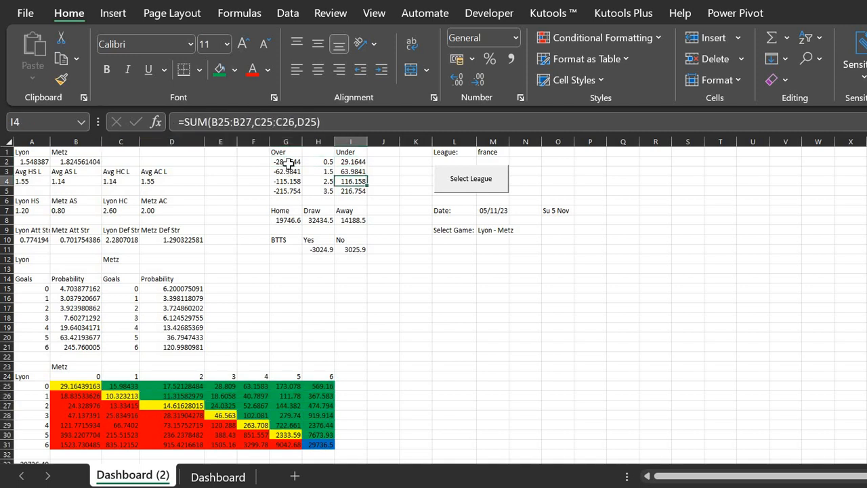
{"action": "key", "text": "Up"}
{"action": "key", "text": "Up"}
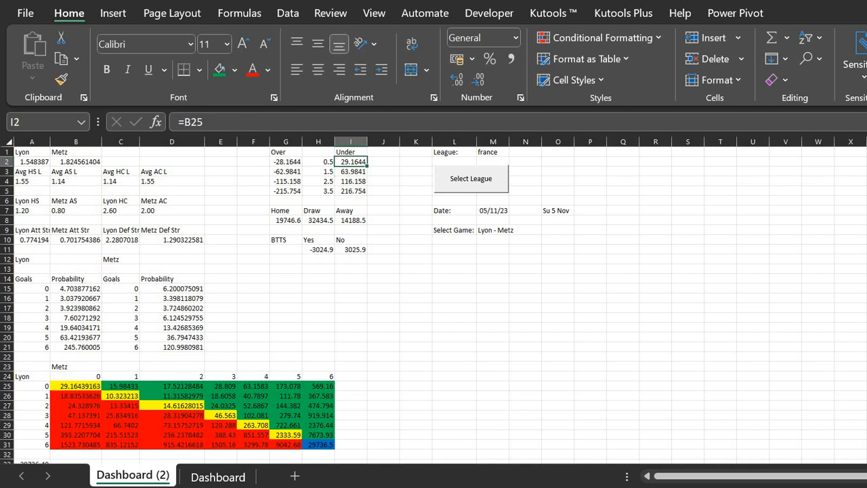
{"action": "key", "text": "ctrl+Down"}
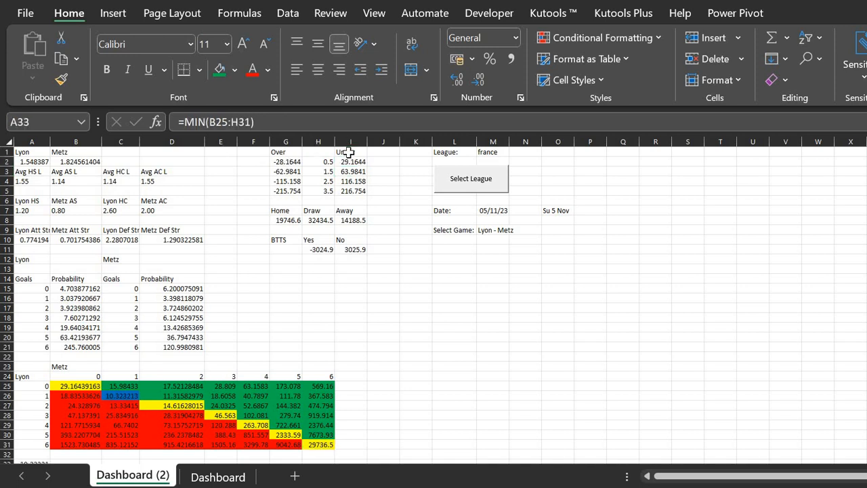
- Enter =1/Dashboard!I2 as the Under 0.5 odds and fill it down to Under 3.5 in I5
{"action": "left_click", "coordinate": [354, 164]}
{"action": "type", "text": "="}
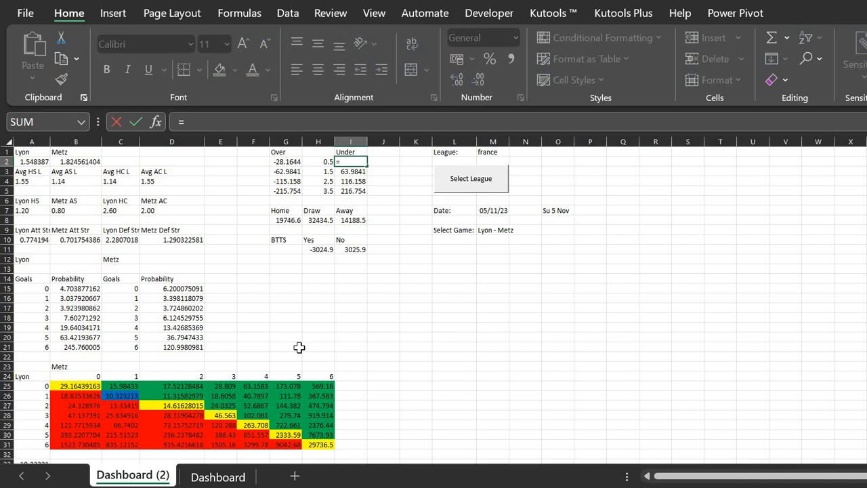
{"action": "left_click", "coordinate": [219, 476]}
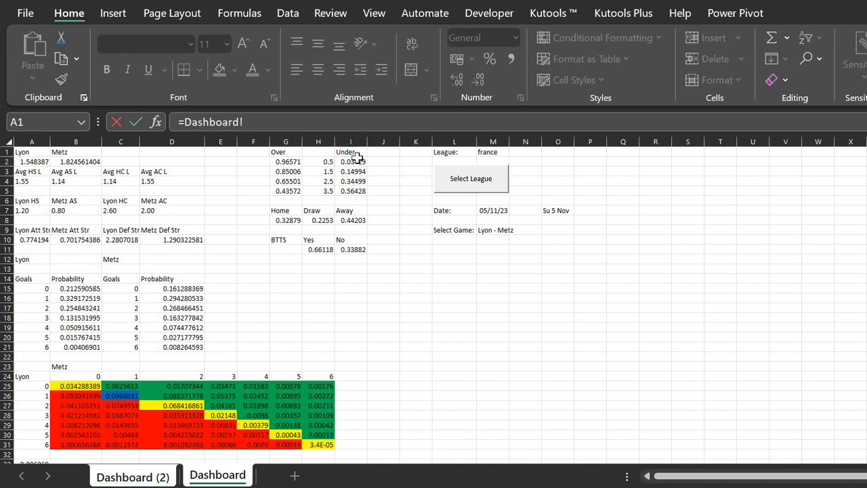
{"action": "left_click", "coordinate": [359, 161]}
{"action": "type", "text": "1/"}
{"action": "key", "text": "Return"}
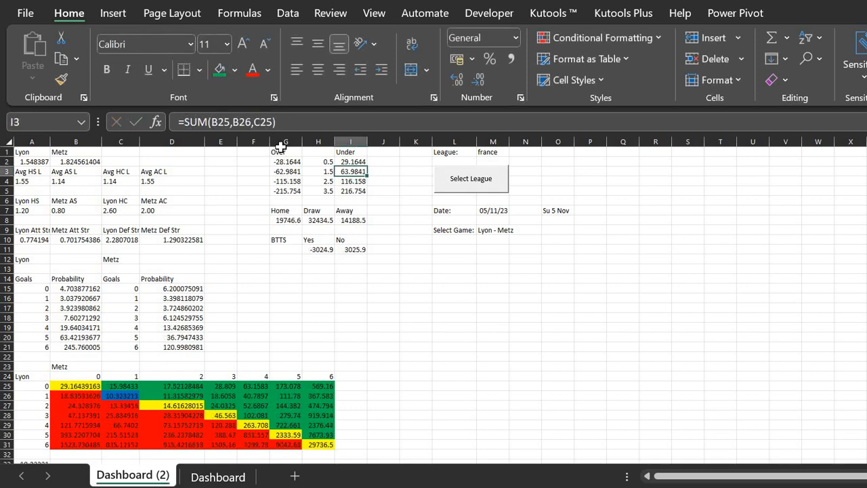
{"action": "left_click", "coordinate": [352, 162]}
{"action": "left_click_drag", "start_coordinate": [367, 166], "coordinate": [367, 192]}
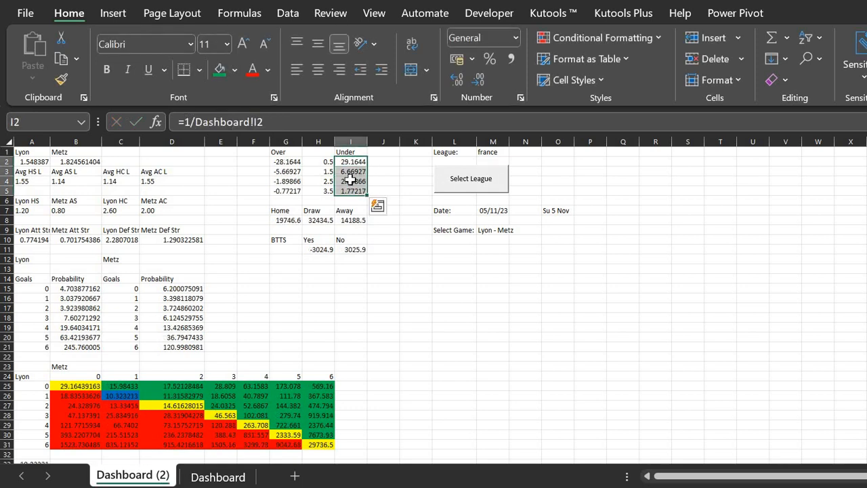
{"action": "left_click", "coordinate": [351, 190]}
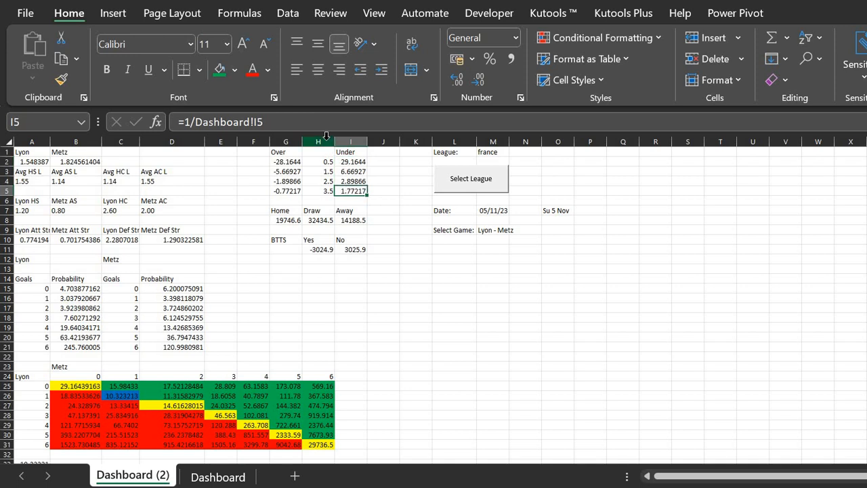
- Paste the odds formula into the Home, Draw, Away cells G8:I8 and the BTTS cells H11:I11
{"action": "key", "text": "Down"}
{"action": "key", "text": "Down"}
{"action": "key", "text": "Down"}
{"action": "key", "text": "Left"}
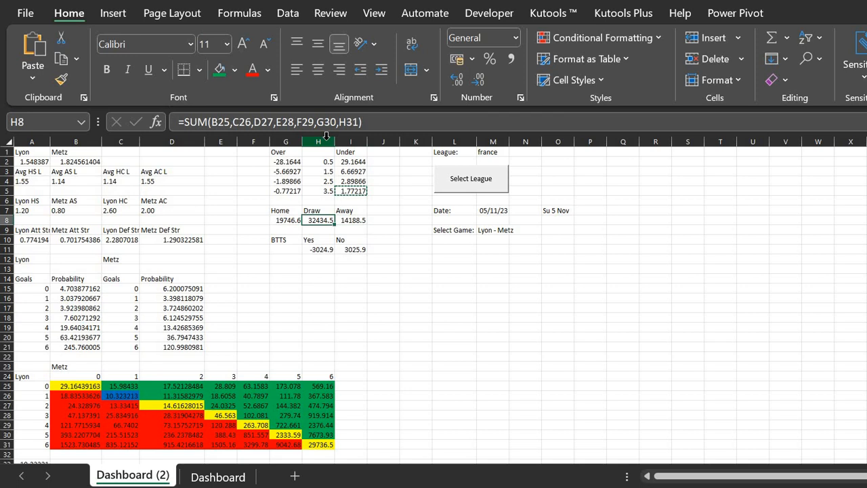
{"action": "key", "text": "Left"}
{"action": "key", "text": "ctrl+v"}
{"action": "key", "text": "Right"}
{"action": "key", "text": "Right"}
{"action": "key", "text": "Right"}
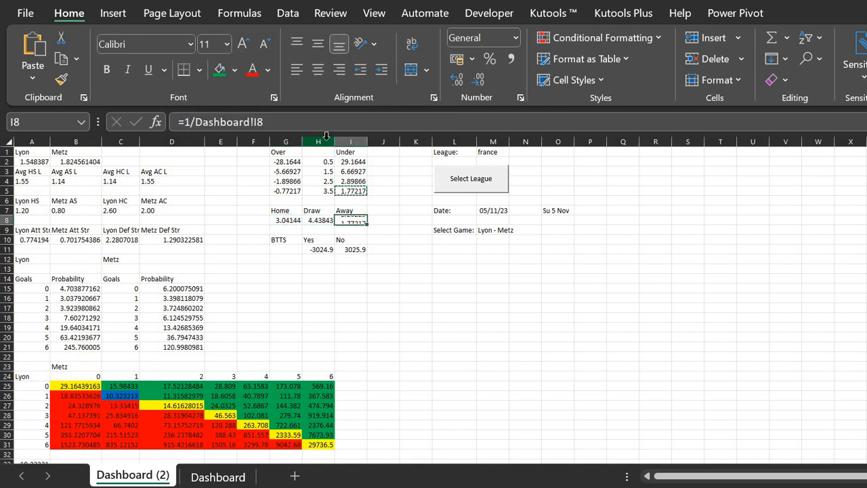
{"action": "key", "text": "Down"}
{"action": "key", "text": "Down"}
{"action": "key", "text": "Down"}
{"action": "key", "text": "ctrl+v"}
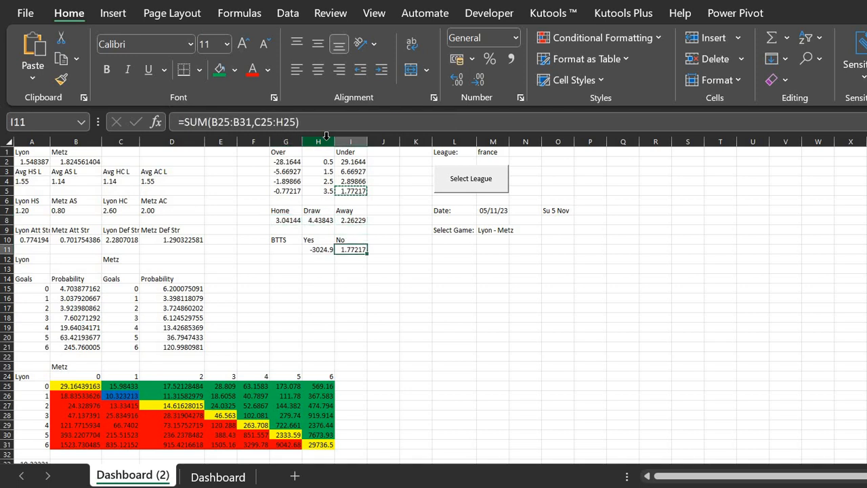
{"action": "key", "text": "Left"}
{"action": "key", "text": "ctrl+v"}
{"action": "key", "text": "Left"}
{"action": "key", "text": "Right"}
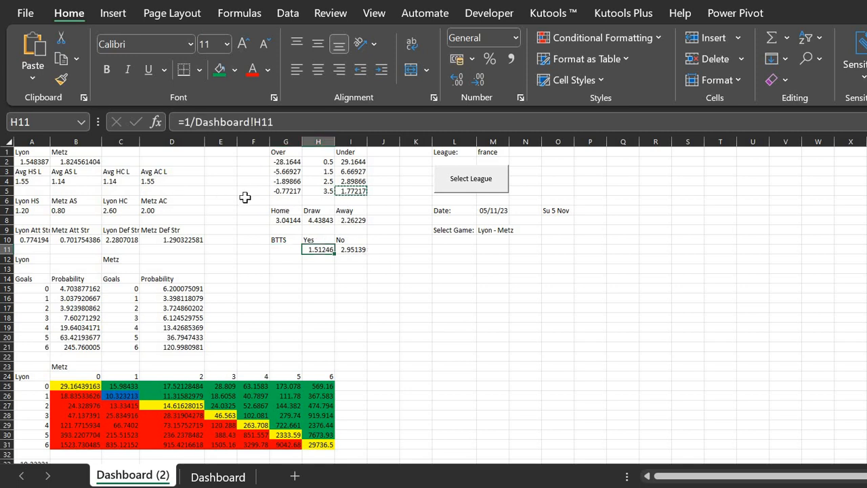
- Rename the copied 'Dashboard (2)' sheet to 'Dashboard Odds' after comparing it with the original
{"action": "left_click", "coordinate": [208, 477]}
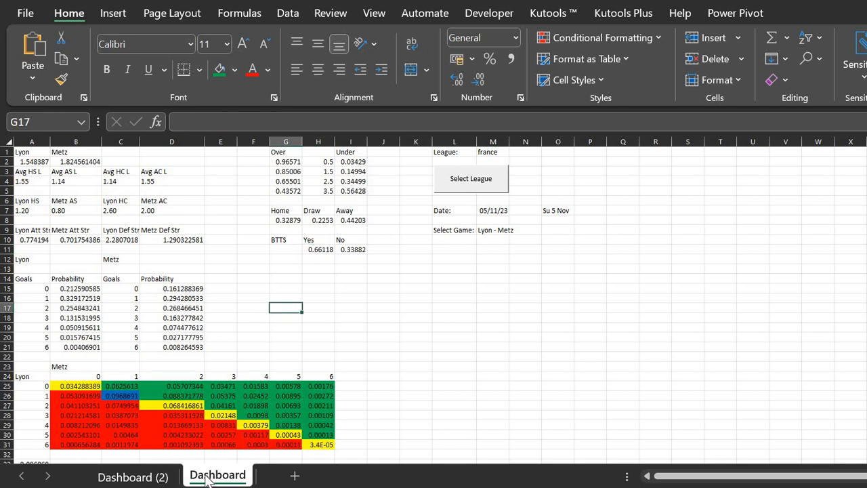
{"action": "left_click", "coordinate": [163, 477]}
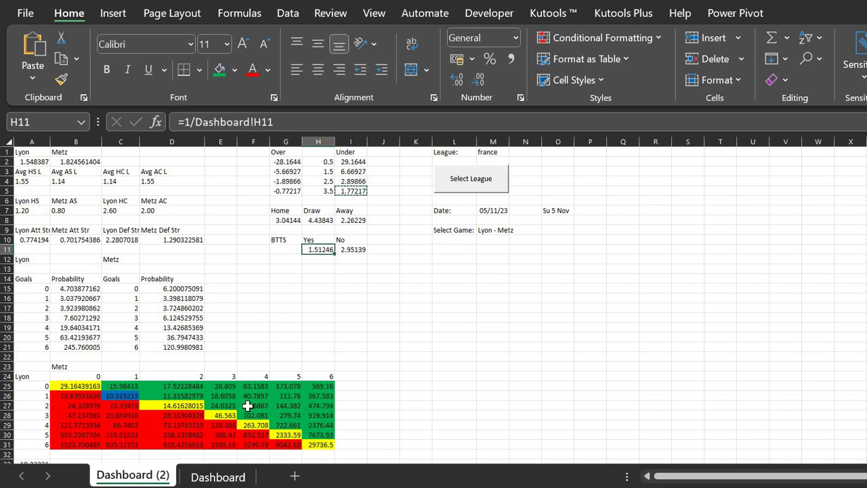
{"action": "double_click", "coordinate": [133, 474]}
{"action": "key", "text": "BackSpace"}
{"action": "key", "text": "BackSpace"}
{"action": "key", "text": "BackSpace"}
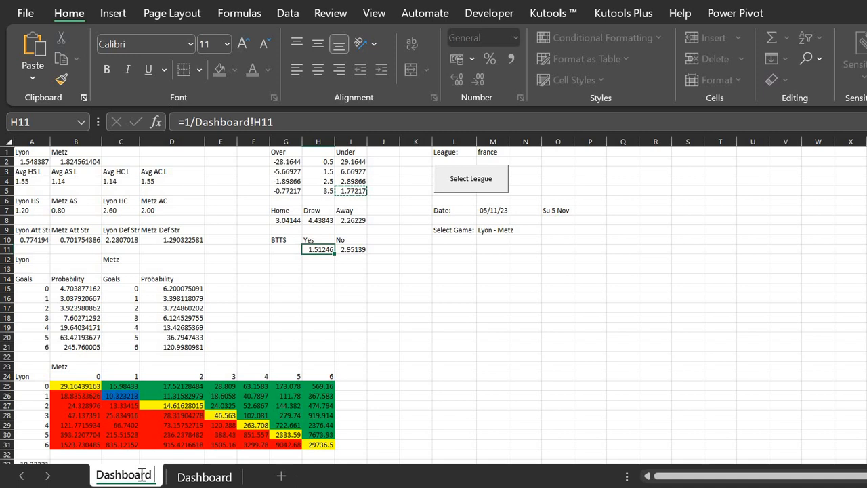
{"action": "type", "text": " Odds"}
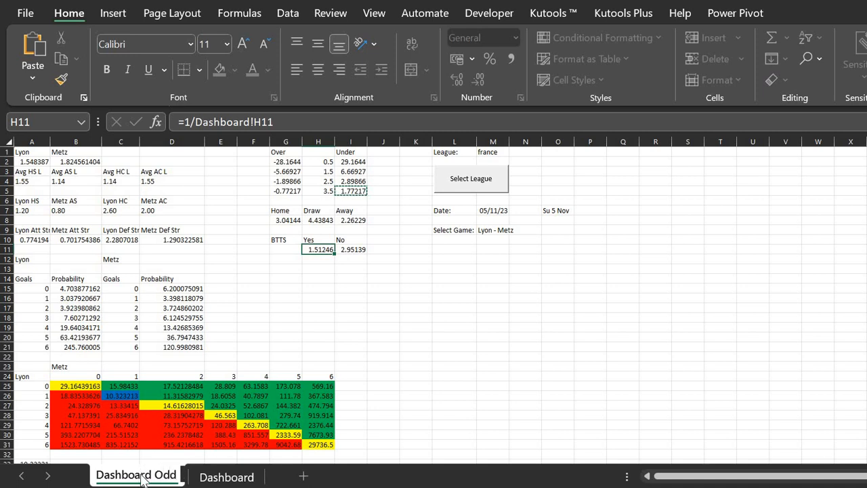
{"action": "key", "text": "Return"}
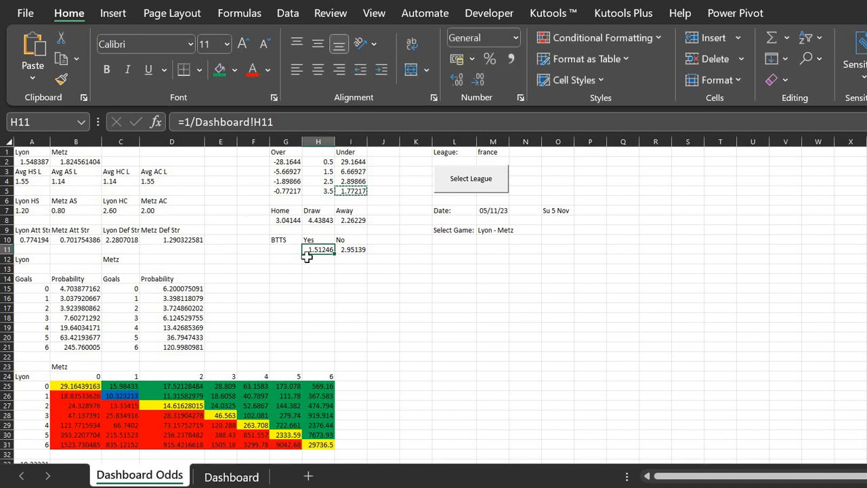
- Show the Premier League upcoming-match odds on OddsPortal from My Leagues
{"action": "left_click", "coordinate": [294, 269]}
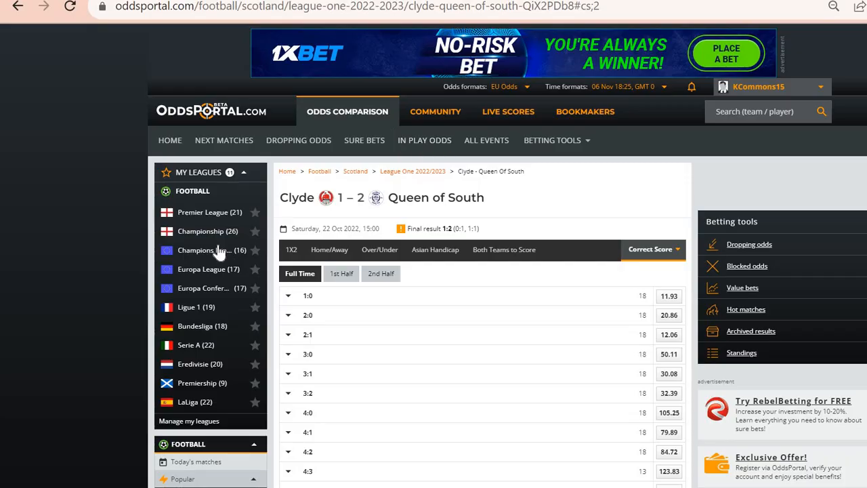
{"action": "left_click", "coordinate": [197, 214]}
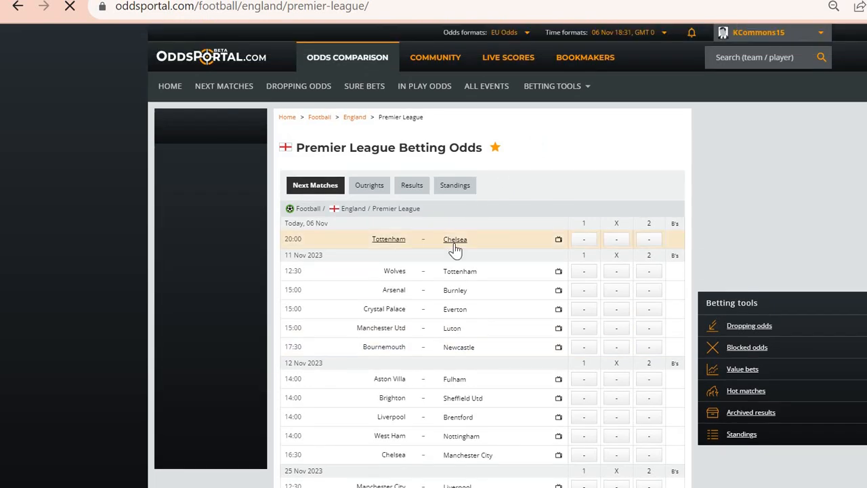
{"action": "scroll", "coordinate": [455, 249], "scroll_direction": "down", "scroll_amount": 2}
{"action": "scroll", "coordinate": [456, 249], "scroll_direction": "up", "scroll_amount": 3}
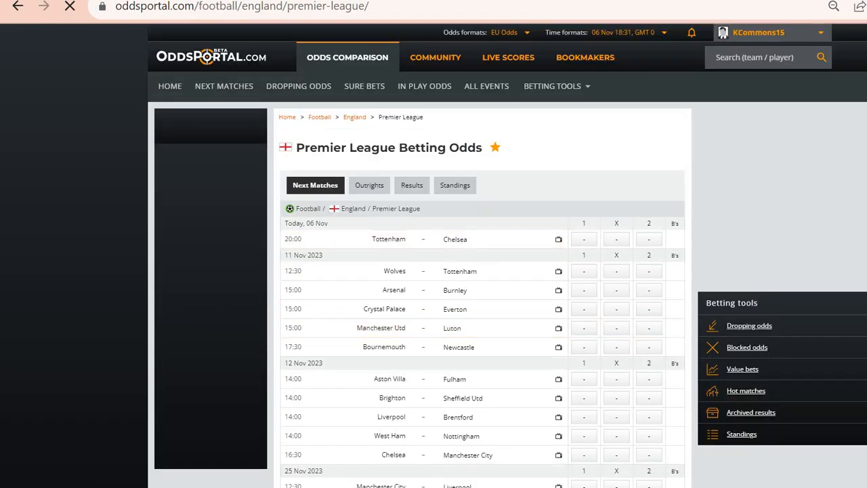
- Switch the league in M1 from france to england, load it, and check the team-name formula in A1
{"action": "key", "text": "alt+Tab"}
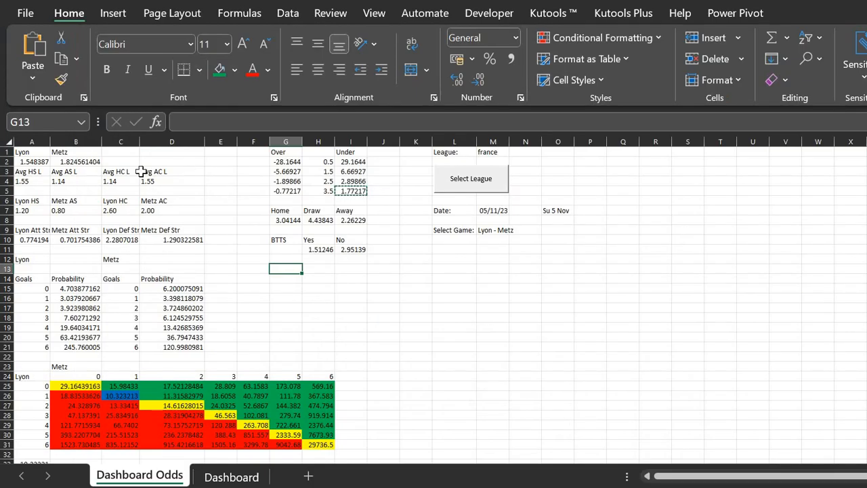
{"action": "left_click", "coordinate": [96, 153]}
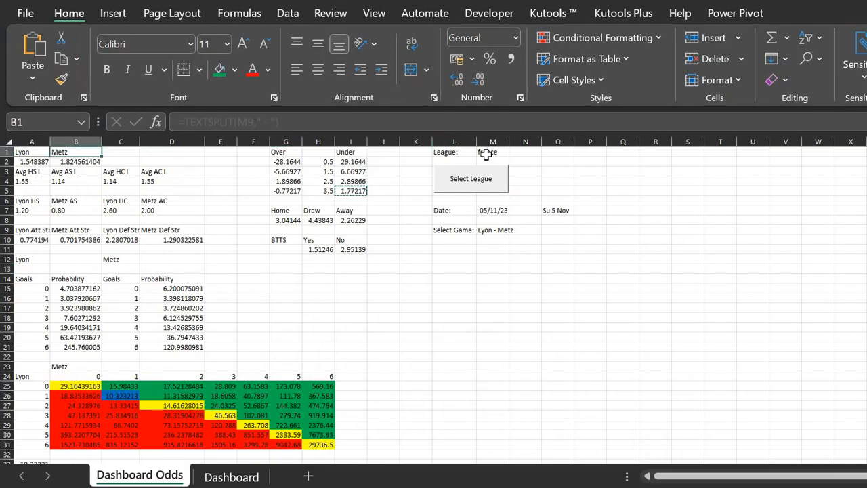
{"action": "left_click", "coordinate": [489, 153]}
{"action": "left_click", "coordinate": [514, 153]}
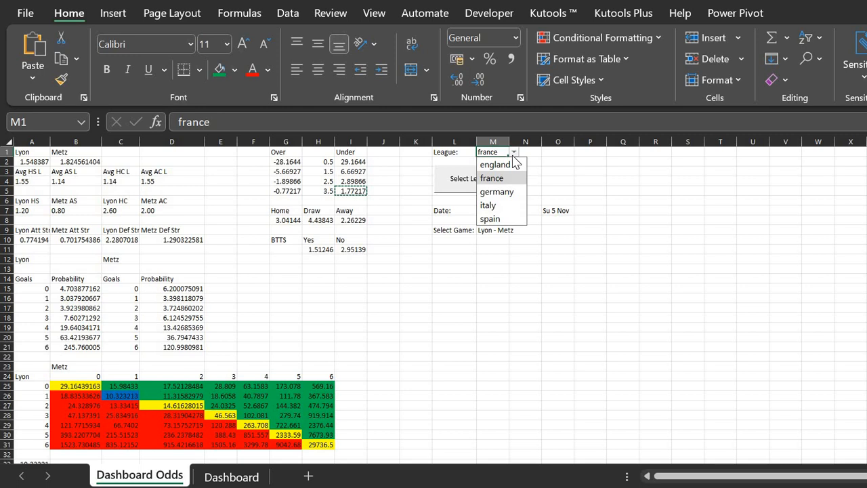
{"action": "left_click", "coordinate": [497, 164]}
{"action": "left_click", "coordinate": [489, 176]}
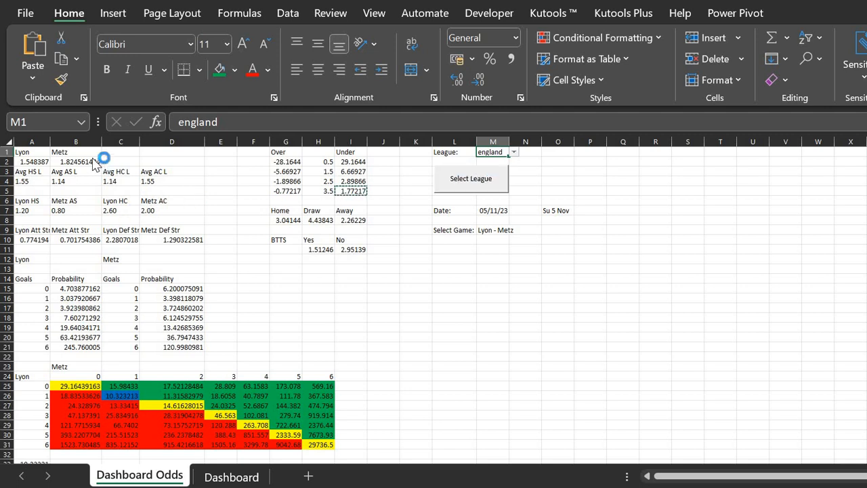
{"action": "left_click", "coordinate": [35, 150]}
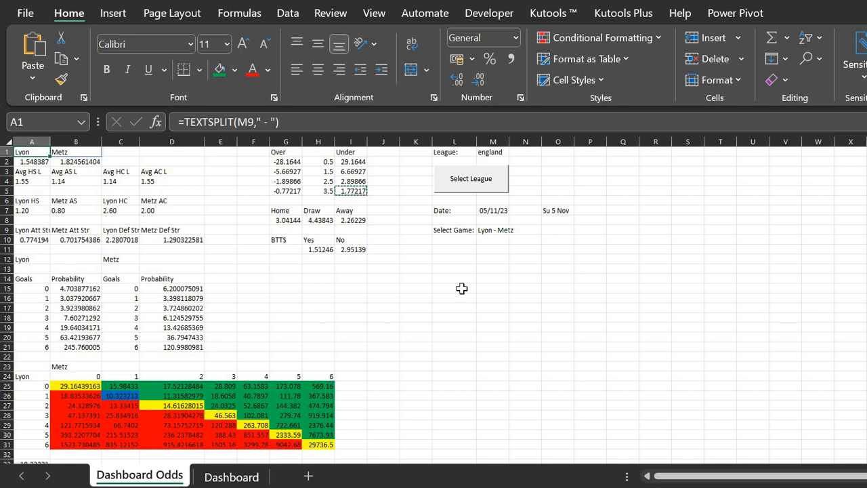
- Enter Wolverhampton in A1 and Newcastle Utd in B1 on the Dashboard sheet
{"action": "left_click", "coordinate": [493, 230]}
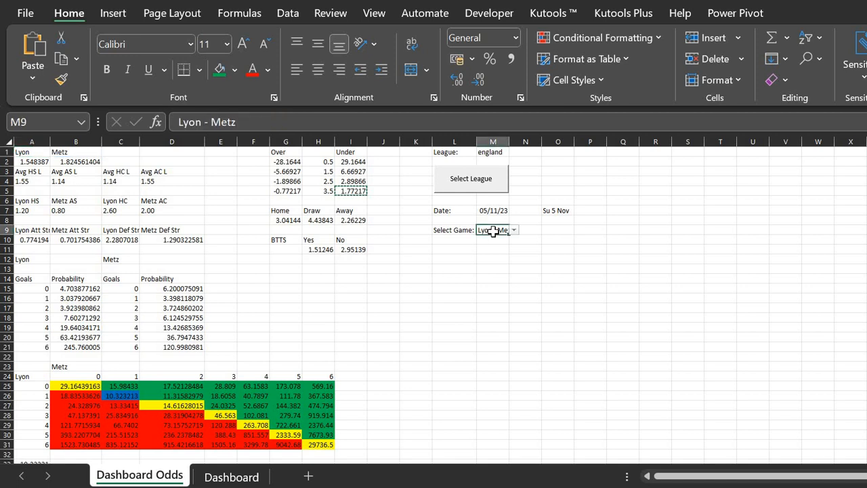
{"action": "key", "text": "ctrl+Page_Down"}
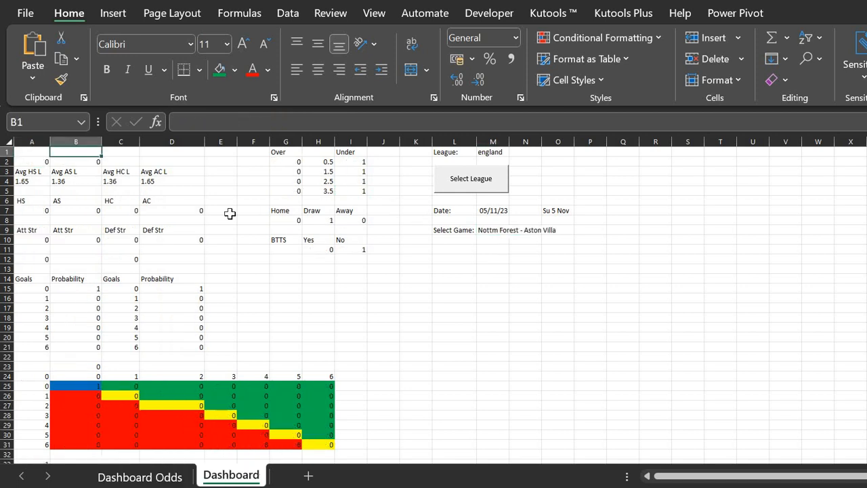
{"action": "key", "text": "Left"}
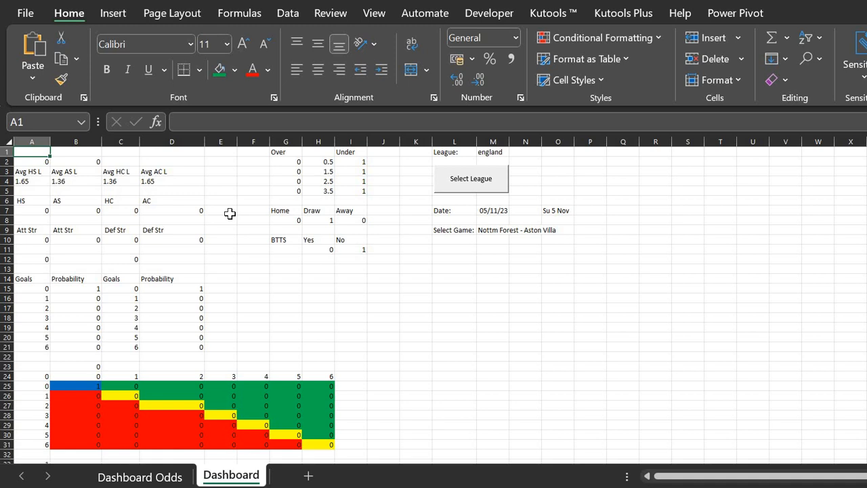
{"action": "type", "text": "Wol"}
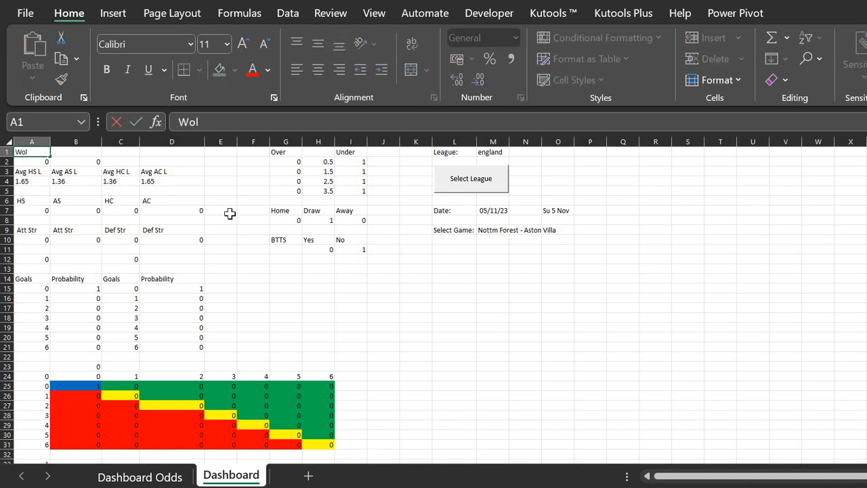
{"action": "type", "text": "ves"}
{"action": "key", "text": "Tab"}
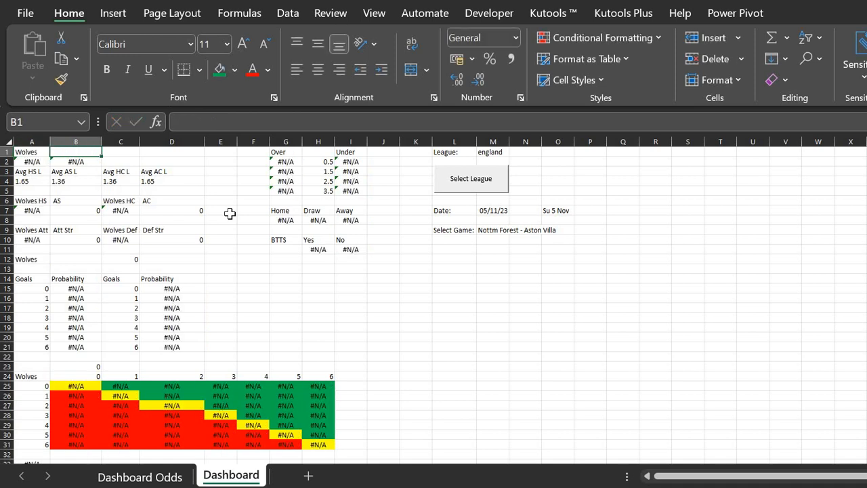
{"action": "type", "text": "New"}
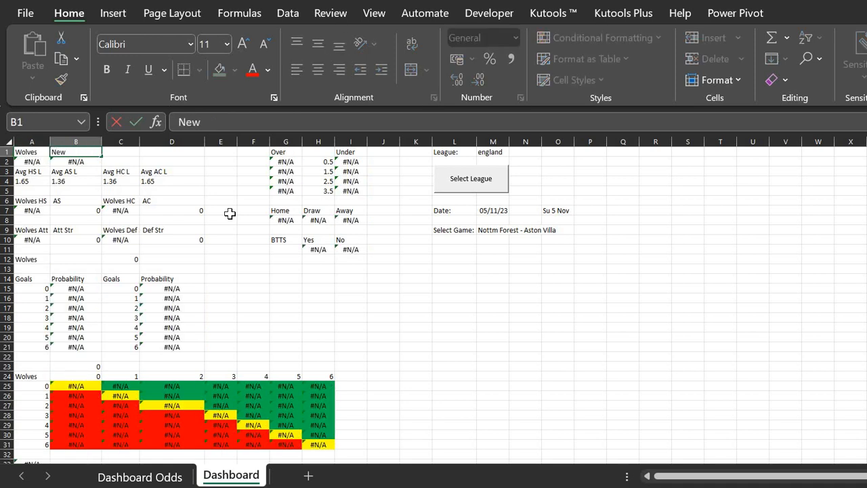
{"action": "type", "text": "castle Ut"}
{"action": "type", "text": "d"}
{"action": "key", "text": "Return"}
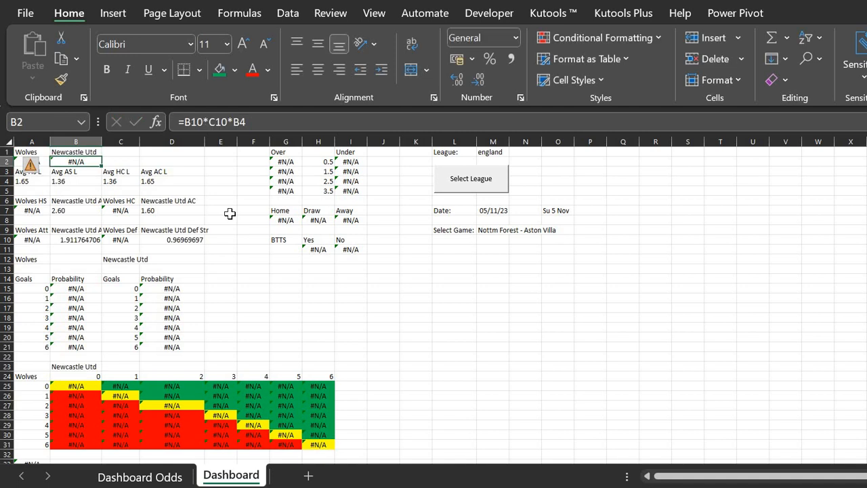
{"action": "key", "text": "Left"}
{"action": "key", "text": "Up"}
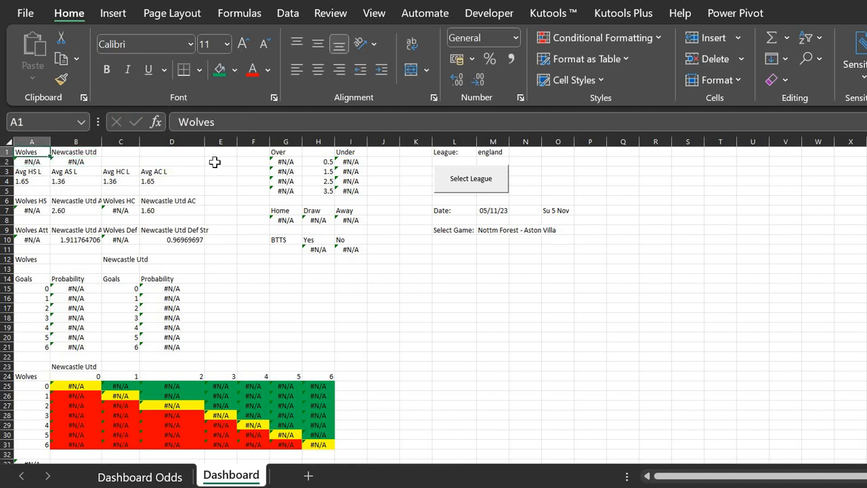
{"action": "left_click", "coordinate": [224, 123]}
{"action": "type", "text": "r"}
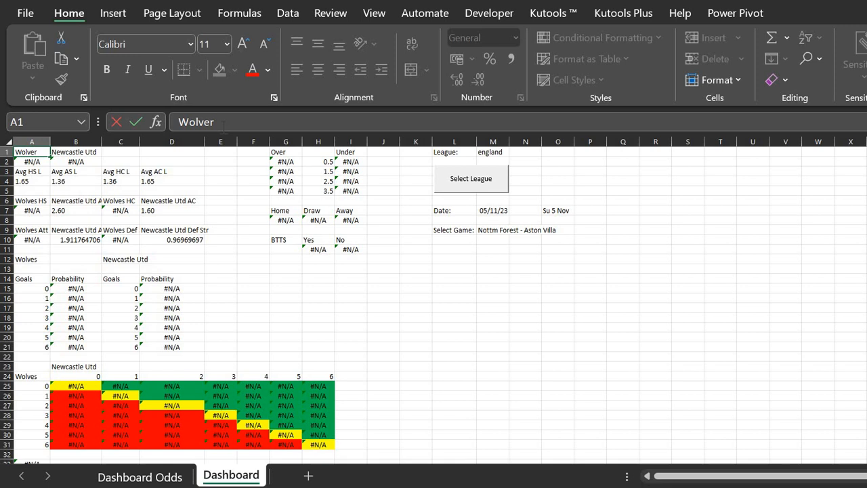
{"action": "type", "text": "hampton"}
{"action": "key", "text": "Return"}
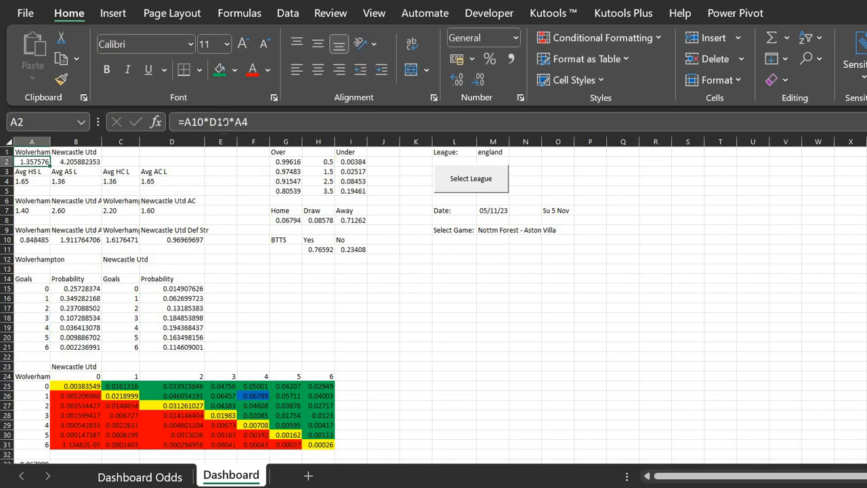
- Step through the recalculated formula cells for goals, conceded values and strengths
{"action": "key", "text": "Up"}
{"action": "key", "text": "Right"}
{"action": "key", "text": "Down"}
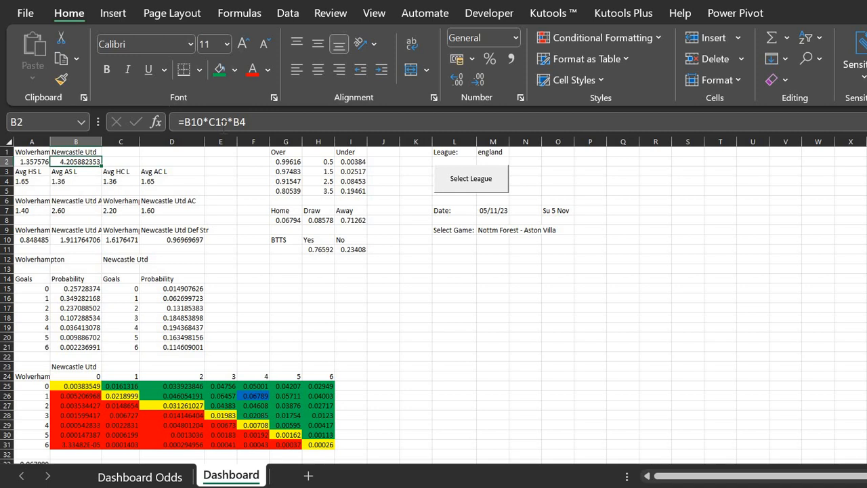
{"action": "key", "text": "Right"}
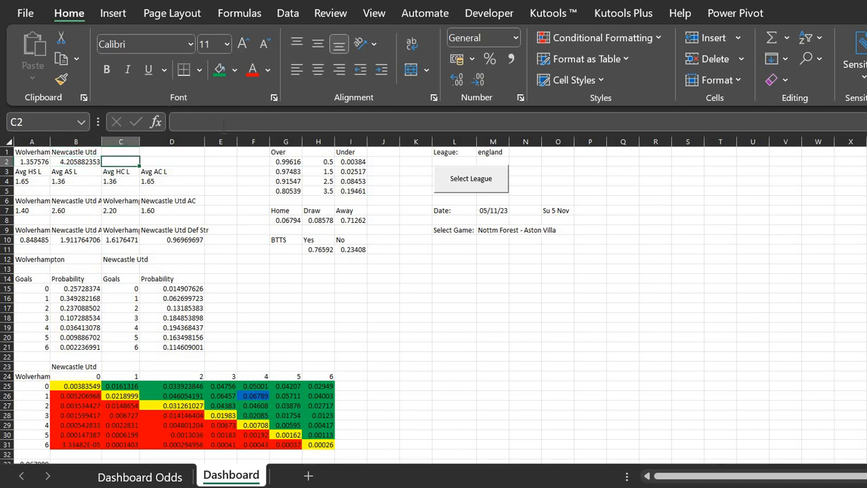
{"action": "key", "text": "Right"}
{"action": "key", "text": "Left"}
{"action": "key", "text": "Down"}
{"action": "key", "text": "Down"}
{"action": "key", "text": "Down"}
{"action": "key", "text": "Down"}
{"action": "key", "text": "Down"}
{"action": "key", "text": "Down"}
{"action": "key", "text": "Down"}
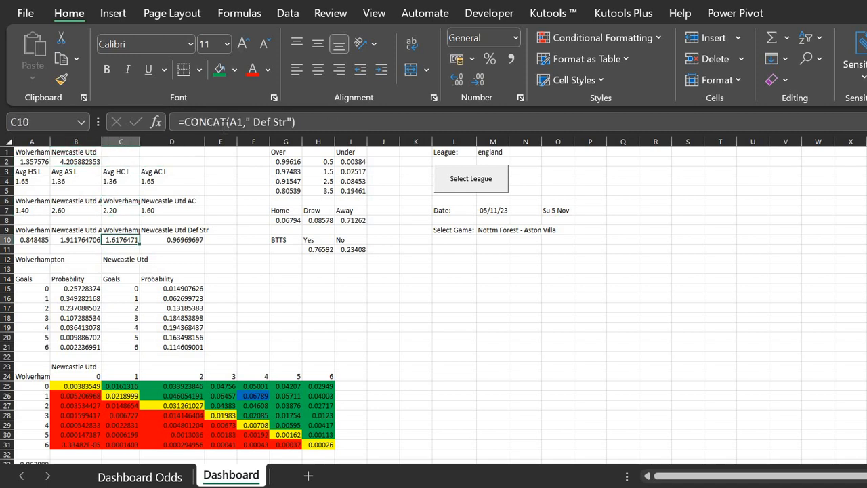
{"action": "key", "text": "Right"}
{"action": "key", "text": "Right"}
{"action": "key", "text": "Right"}
{"action": "key", "text": "Right"}
{"action": "key", "text": "Right"}
{"action": "key", "text": "Down"}
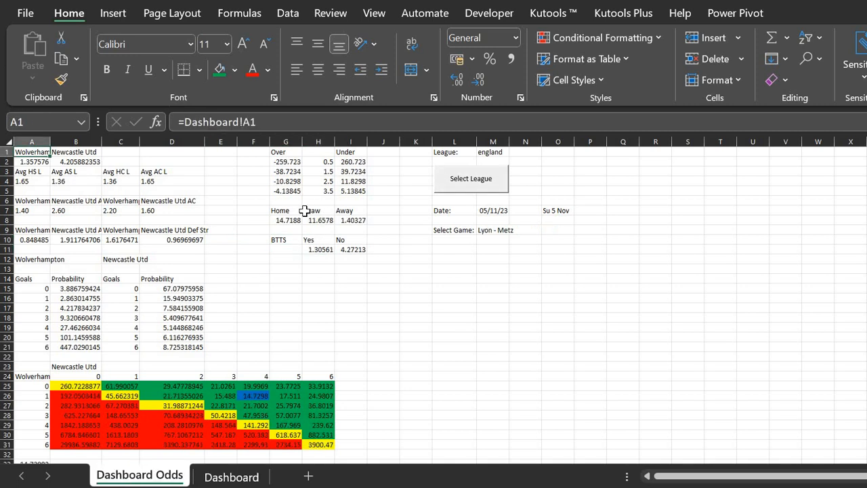
- Review the home/draw/away odds in G8:I8 and the Over/Under odds columns
{"action": "left_click", "coordinate": [348, 221]}
{"action": "key", "text": "Left"}
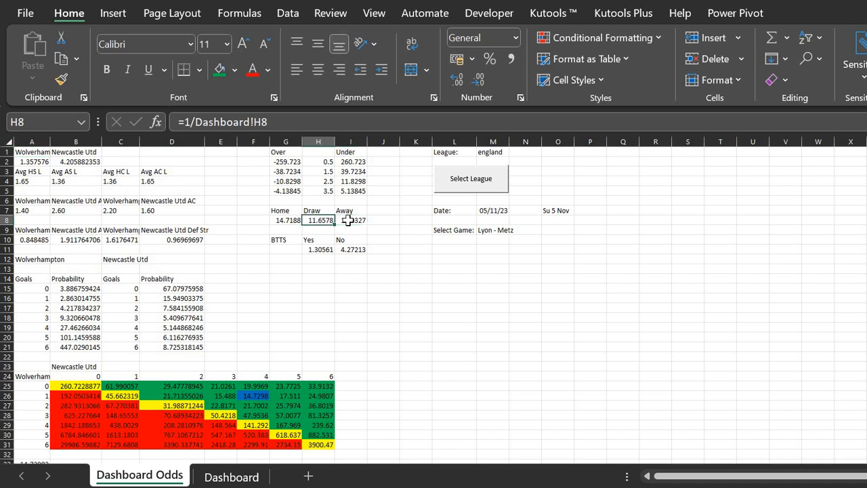
{"action": "key", "text": "Left"}
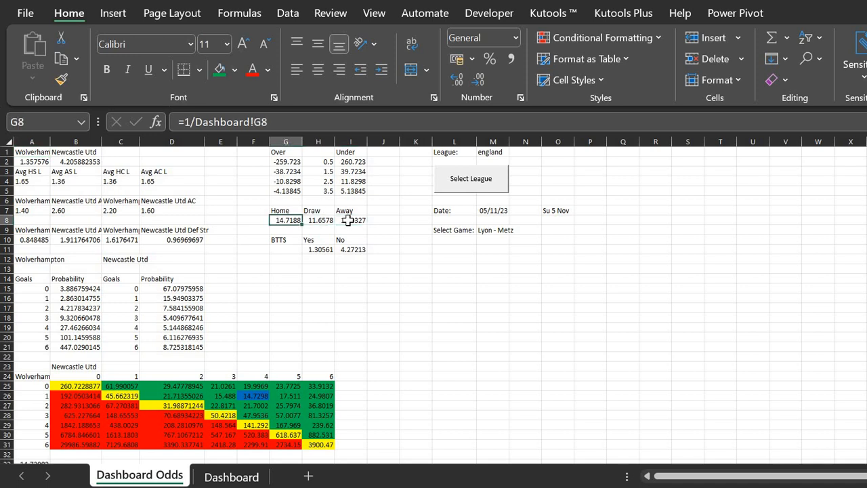
{"action": "key", "text": "Up"}
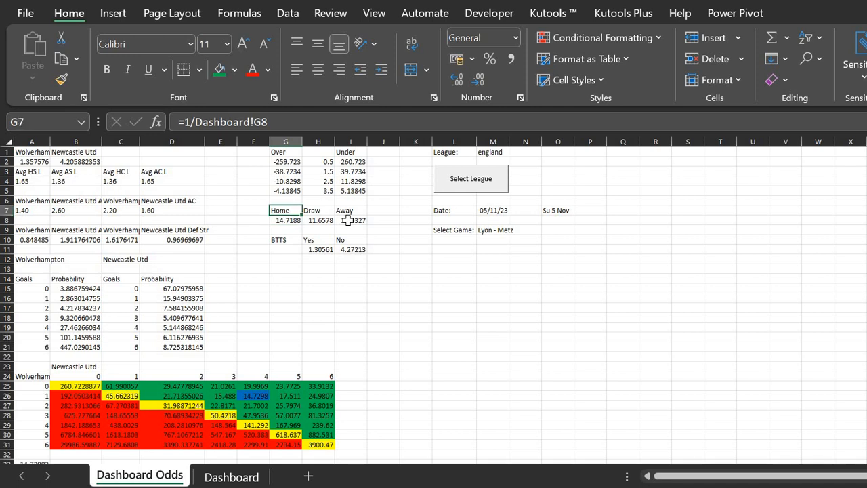
{"action": "key", "text": "Up"}
{"action": "key", "text": "Up"}
{"action": "key", "text": "Up"}
{"action": "key", "text": "Up"}
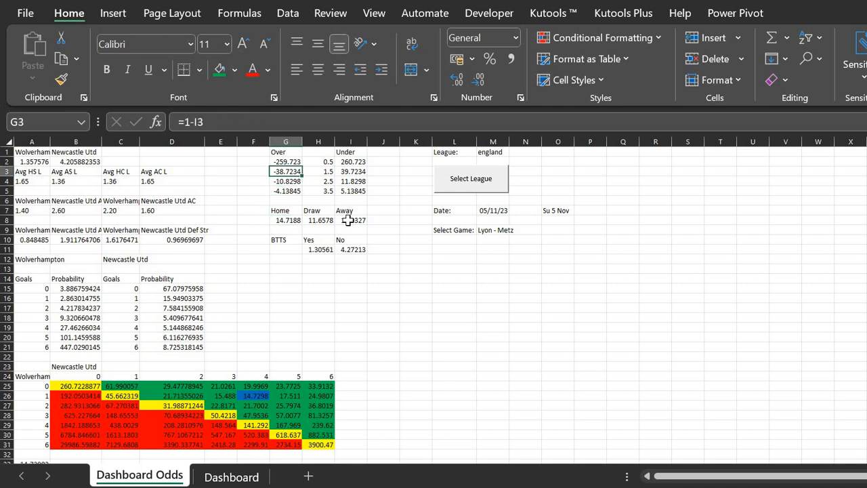
{"action": "key", "text": "Up"}
{"action": "key", "text": "Right"}
{"action": "key", "text": "Right"}
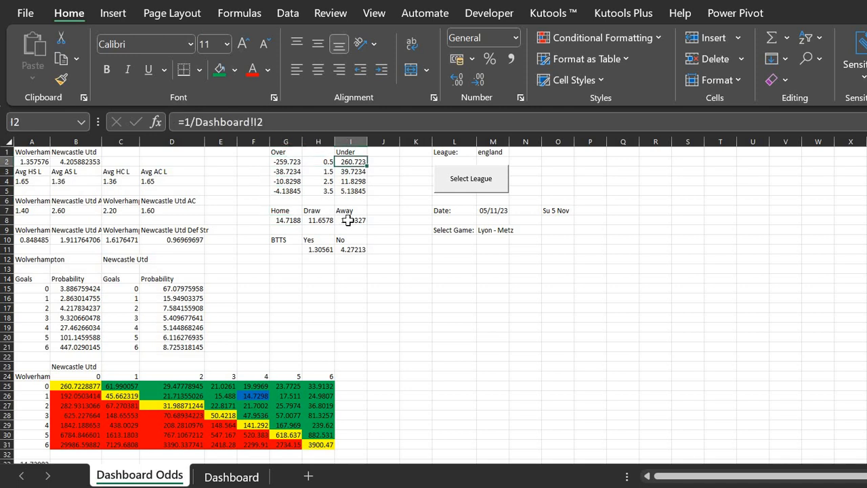
{"action": "key", "text": "Down"}
{"action": "key", "text": "Down"}
{"action": "key", "text": "Down"}
{"action": "key", "text": "Left"}
{"action": "key", "text": "Left"}
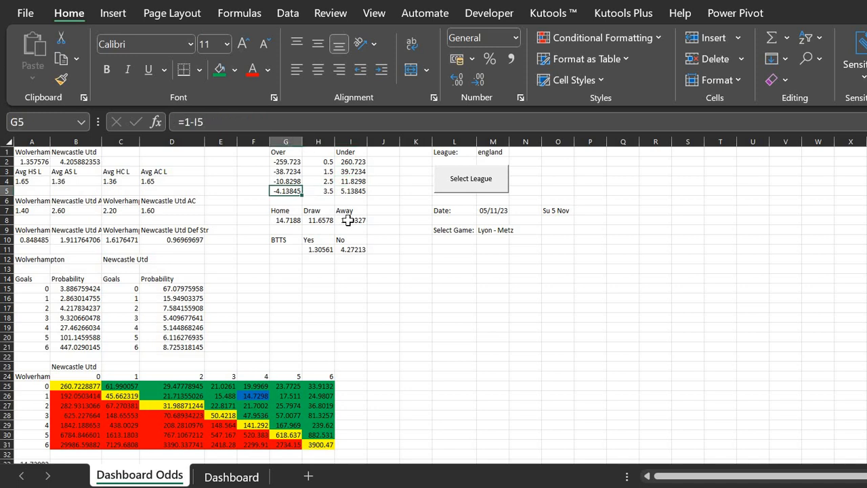
{"action": "key", "text": "Up"}
{"action": "key", "text": "Up"}
{"action": "key", "text": "Up"}
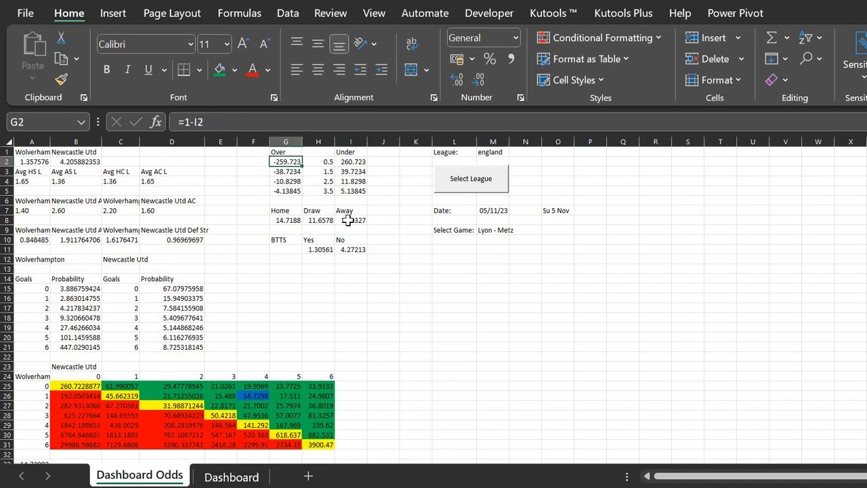
{"action": "type", "text": "=1/("}
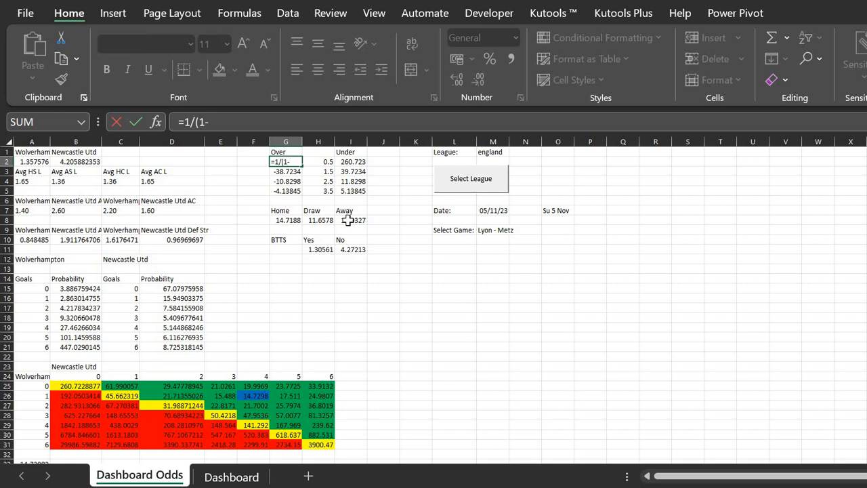
{"action": "type", "text": "1/I2"}
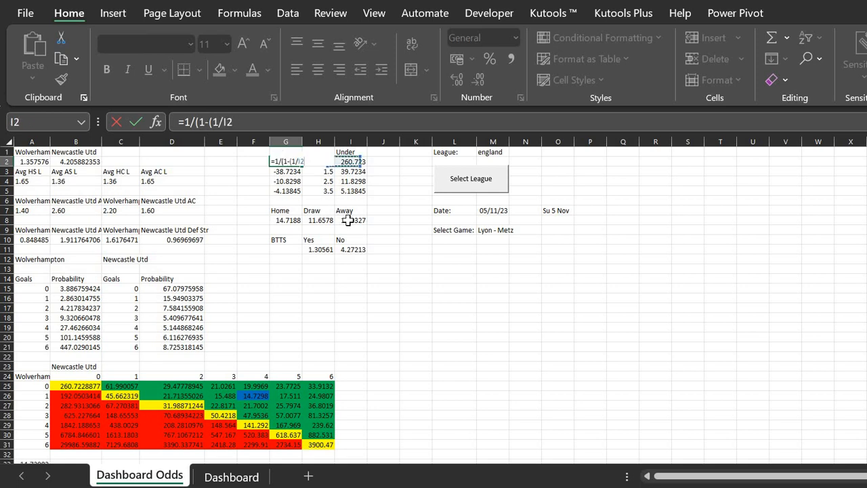
{"action": "type", "text": "))"}
- Enter =1/(1-(1/I2)) in G2, fill it down to G5, and recheck B2, I8 and G8 formulas
{"action": "key", "text": "Return"}
{"action": "left_click", "coordinate": [285, 162]}
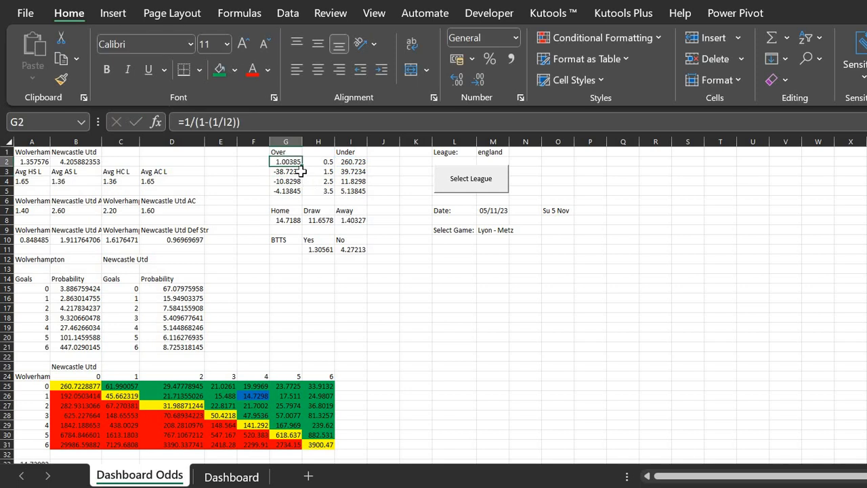
{"action": "left_click_drag", "start_coordinate": [302, 166], "coordinate": [297, 190]}
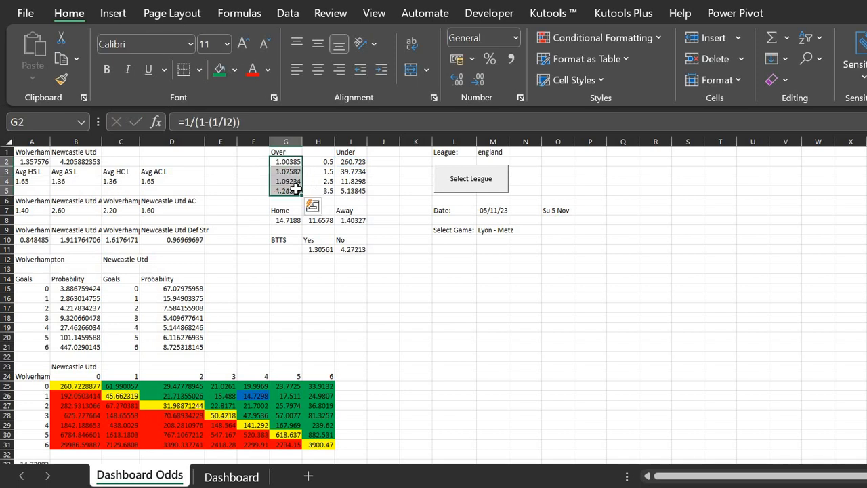
{"action": "left_click", "coordinate": [286, 191]}
{"action": "left_click", "coordinate": [327, 191]}
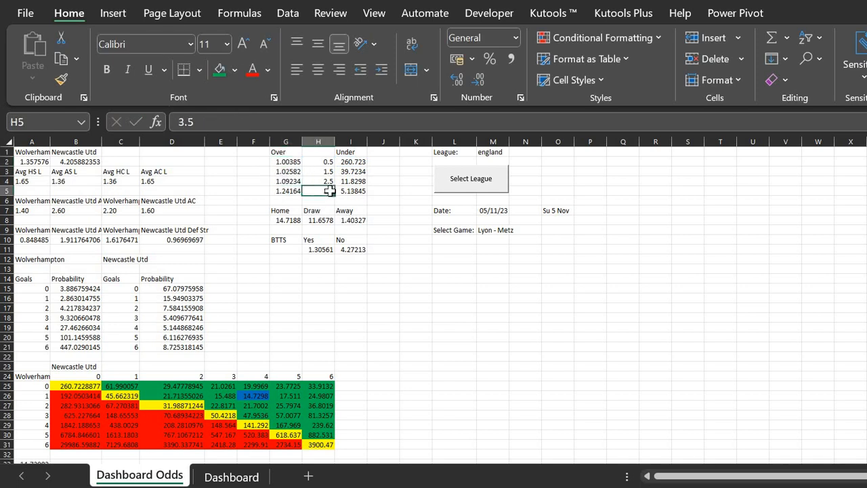
{"action": "left_click", "coordinate": [286, 191]}
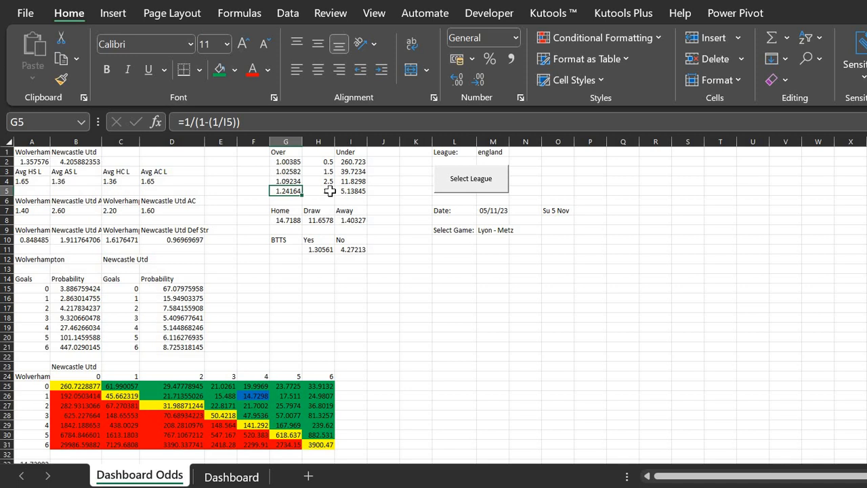
{"action": "left_click", "coordinate": [93, 163]}
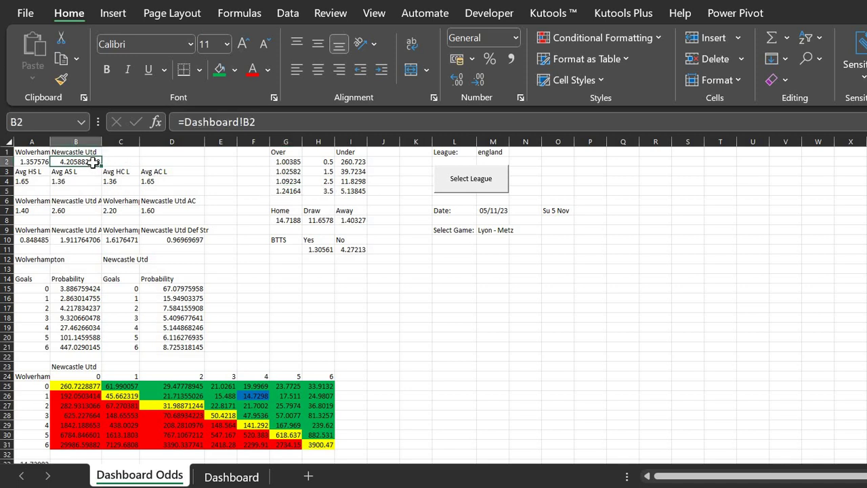
{"action": "left_click", "coordinate": [350, 221]}
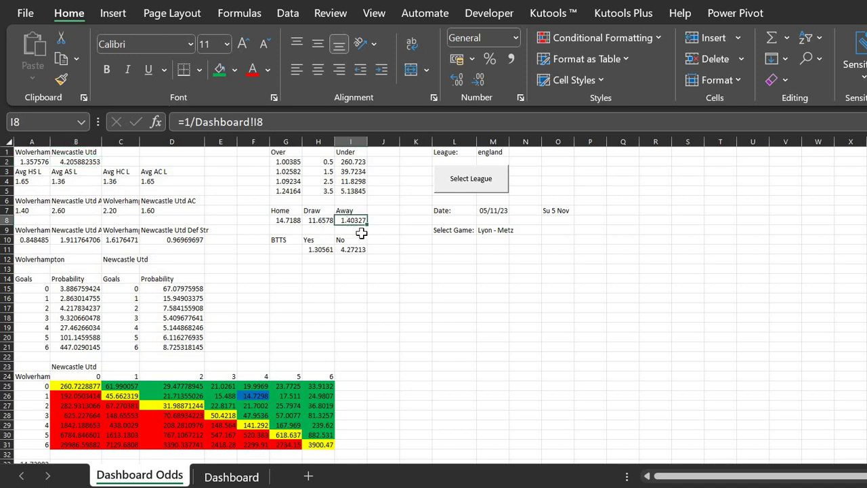
{"action": "left_click", "coordinate": [280, 219]}
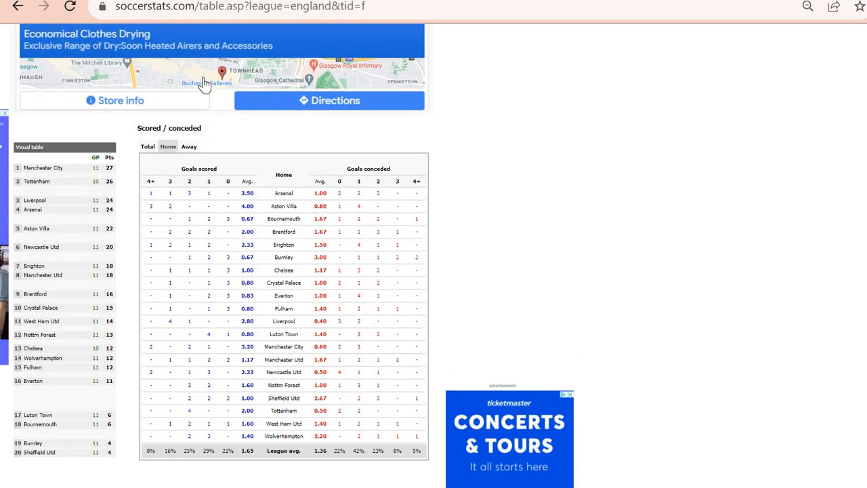
{"action": "scroll", "coordinate": [203, 82], "scroll_direction": "down", "scroll_amount": 3}
{"action": "scroll", "coordinate": [203, 83], "scroll_direction": "down", "scroll_amount": 2}
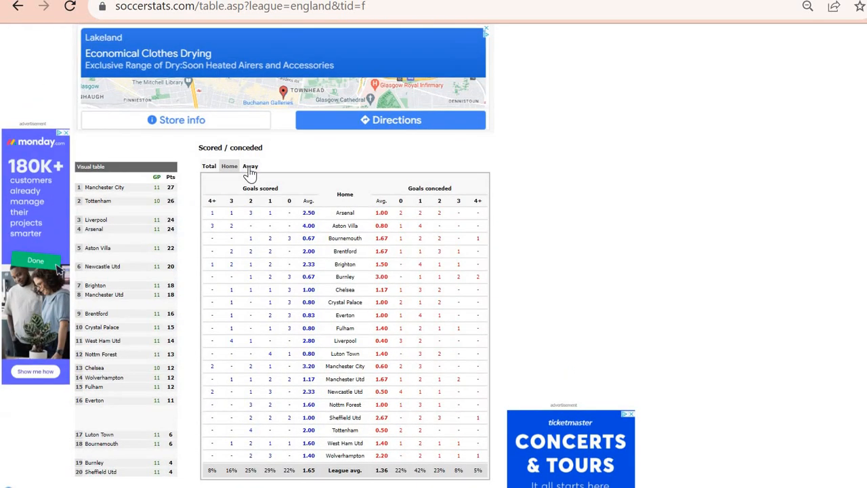
{"action": "scroll", "coordinate": [252, 173], "scroll_direction": "down", "scroll_amount": 1}
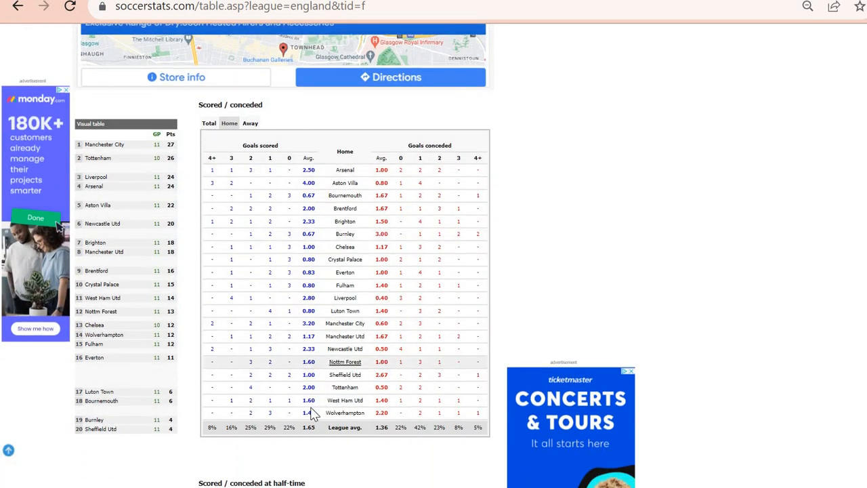
- Highlight Wolverhampton's home scoring counts, 1.40 average and conceded counts in the scored/conceded table
{"action": "double_click", "coordinate": [270, 414]}
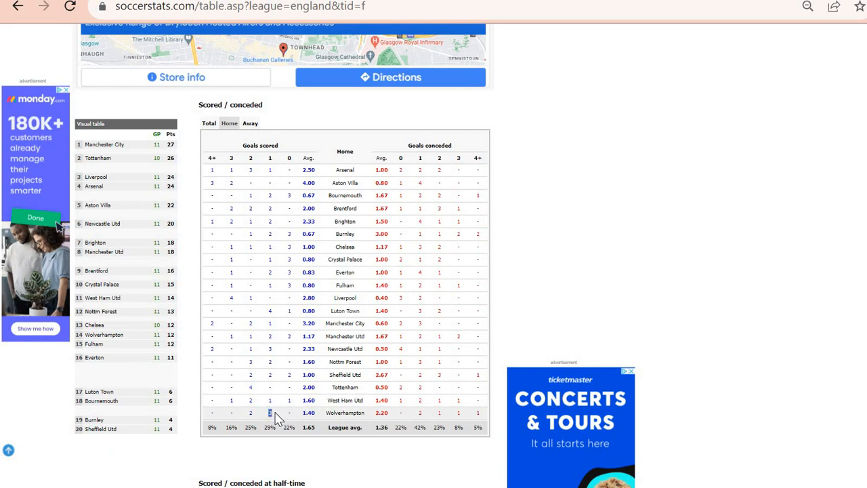
{"action": "left_click", "coordinate": [274, 419]}
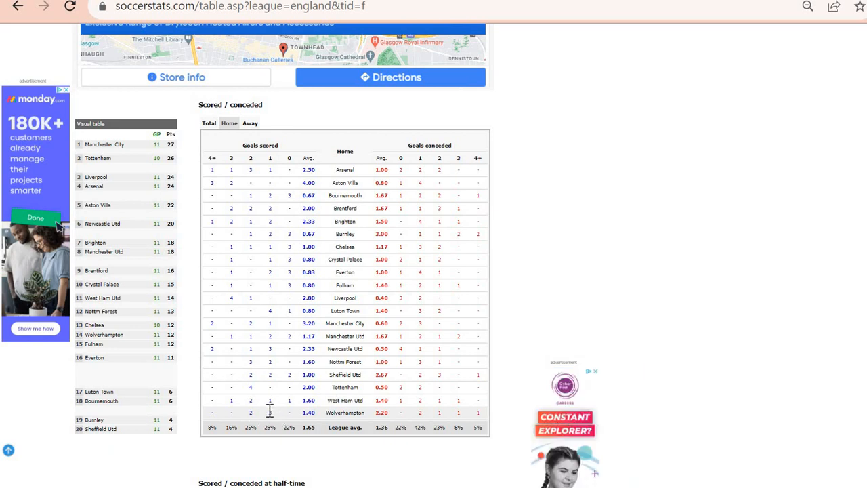
{"action": "double_click", "coordinate": [308, 413]}
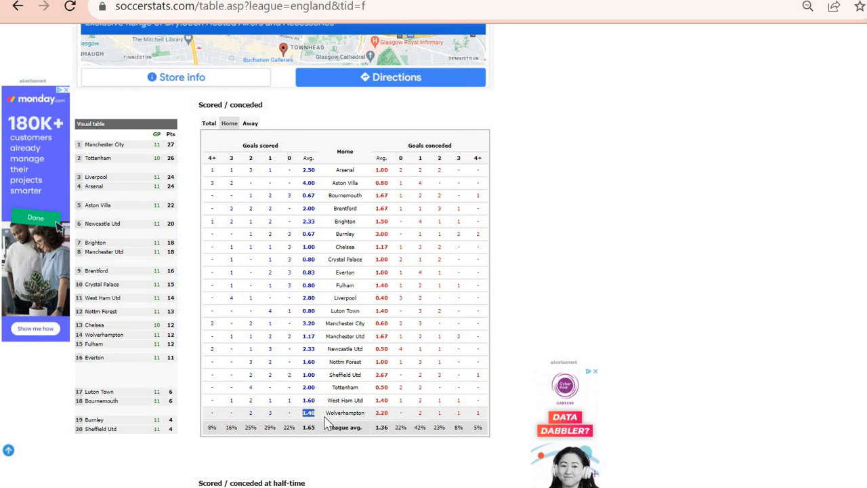
{"action": "left_click", "coordinate": [325, 424]}
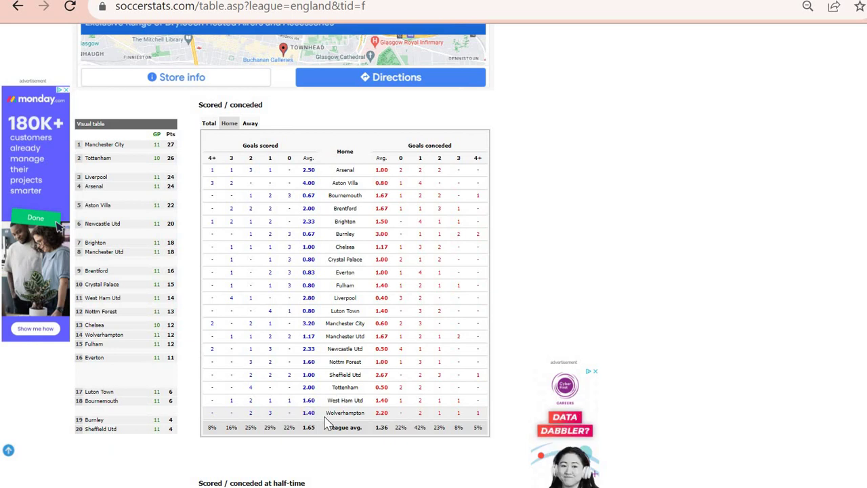
{"action": "double_click", "coordinate": [420, 413]}
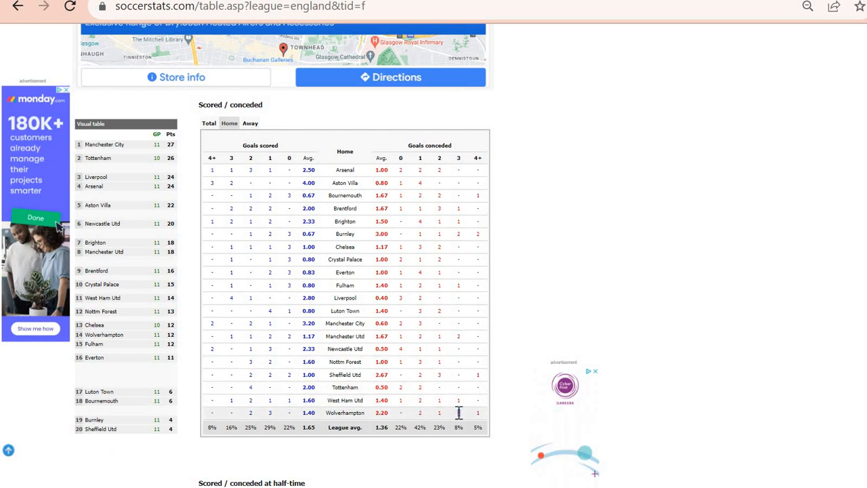
{"action": "double_click", "coordinate": [421, 412]}
{"action": "double_click", "coordinate": [439, 413]}
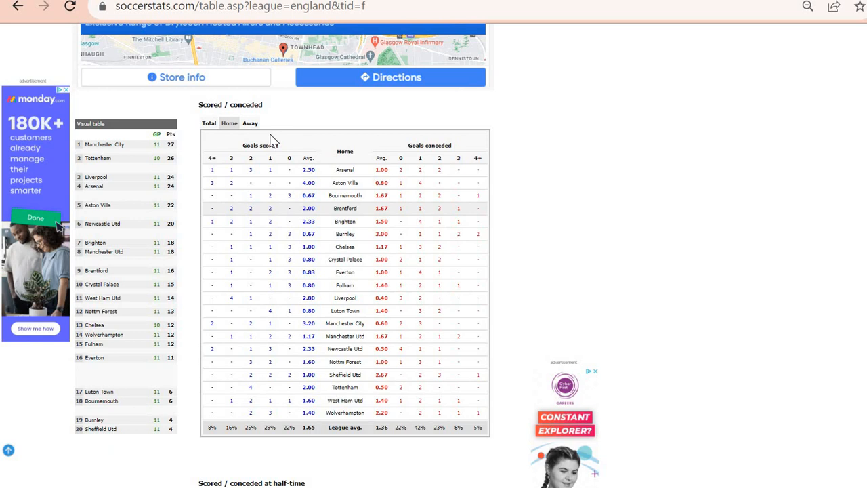
- Switch the scored/conceded table to the Away figures
{"action": "left_click", "coordinate": [250, 123]}
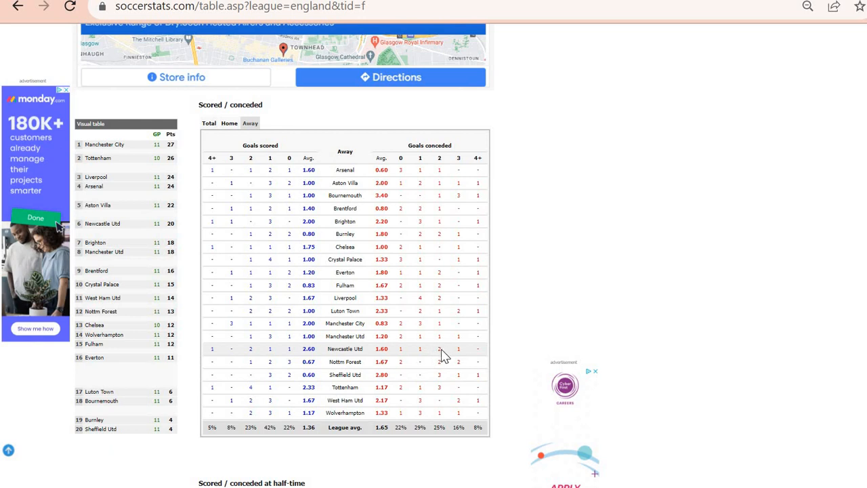
{"action": "left_click_drag", "start_coordinate": [464, 348], "coordinate": [439, 348]}
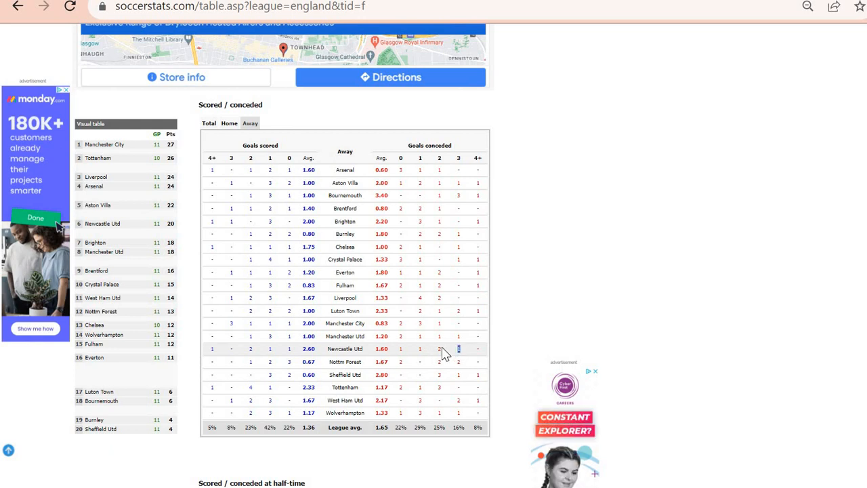
{"action": "left_click", "coordinate": [438, 348]}
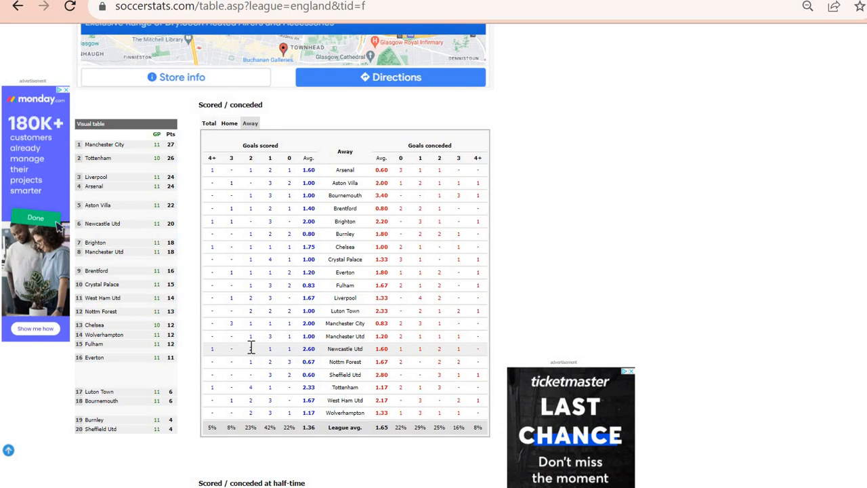
{"action": "double_click", "coordinate": [251, 348]}
{"action": "left_click", "coordinate": [212, 349]}
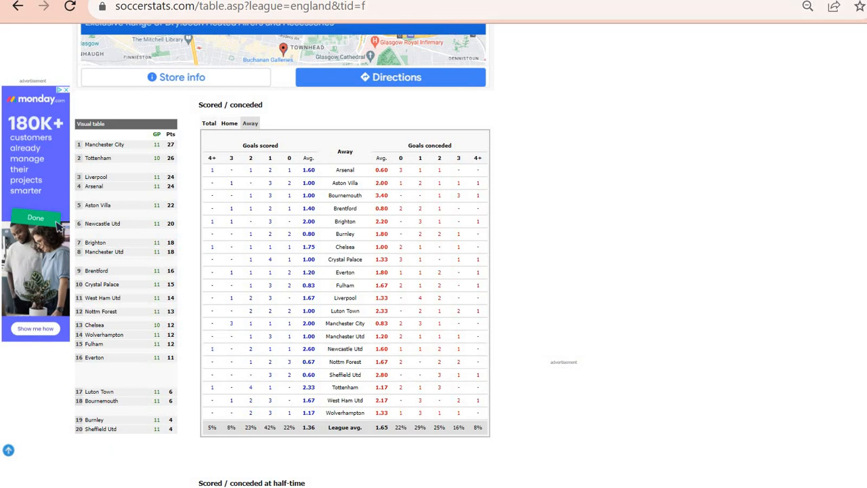
{"action": "type", "text": "shef u"}
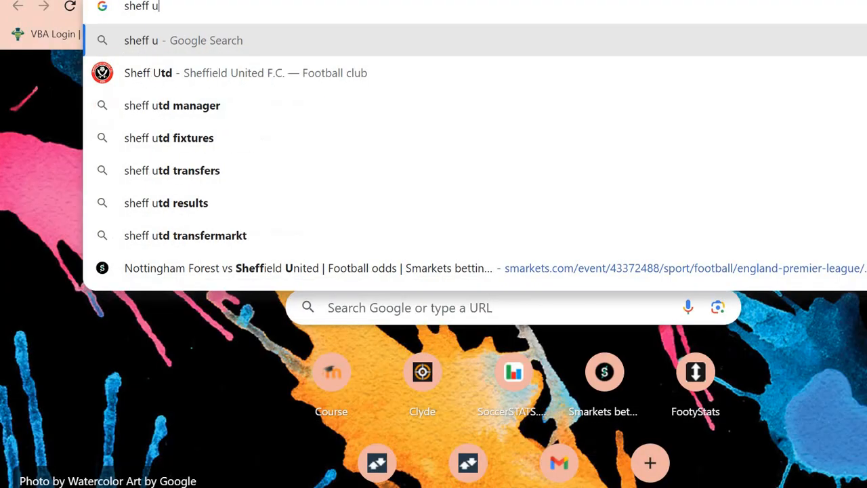
{"action": "type", "text": "td 0-8"}
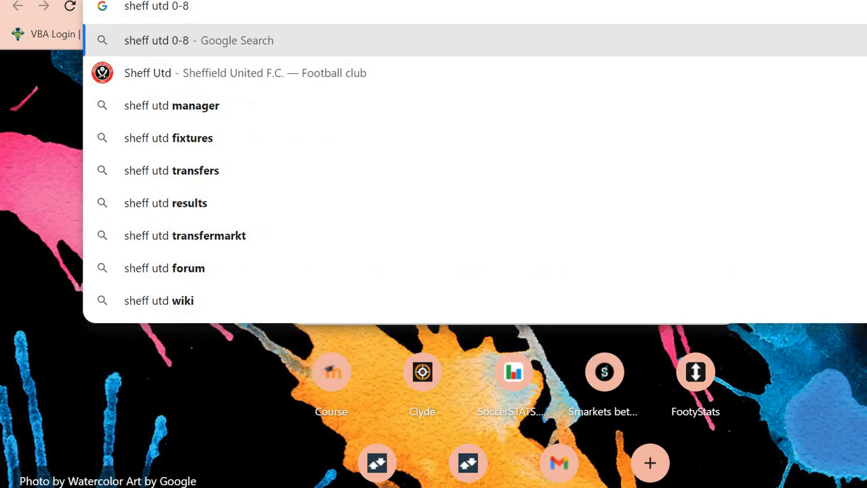
- Search Google for 'sheff utd 0-8 newcastle' and return to the soccerstats tab
{"action": "key", "text": "Down"}
{"action": "key", "text": "Return"}
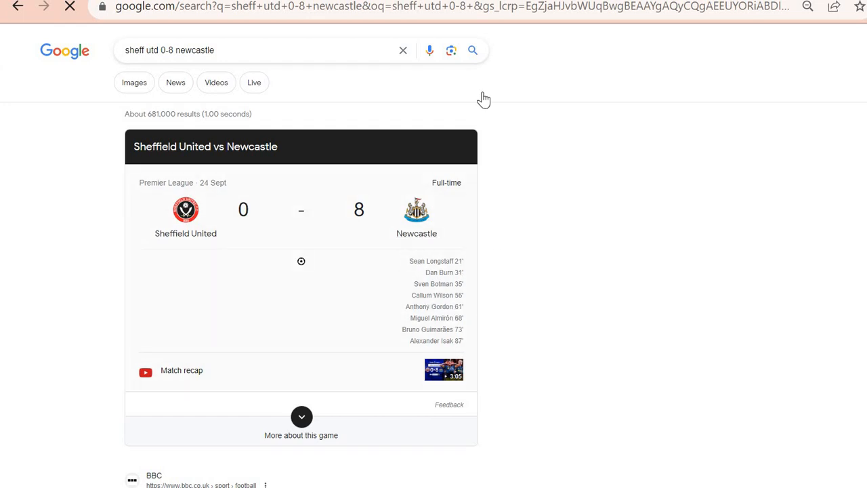
{"action": "key", "text": "ctrl+Tab"}
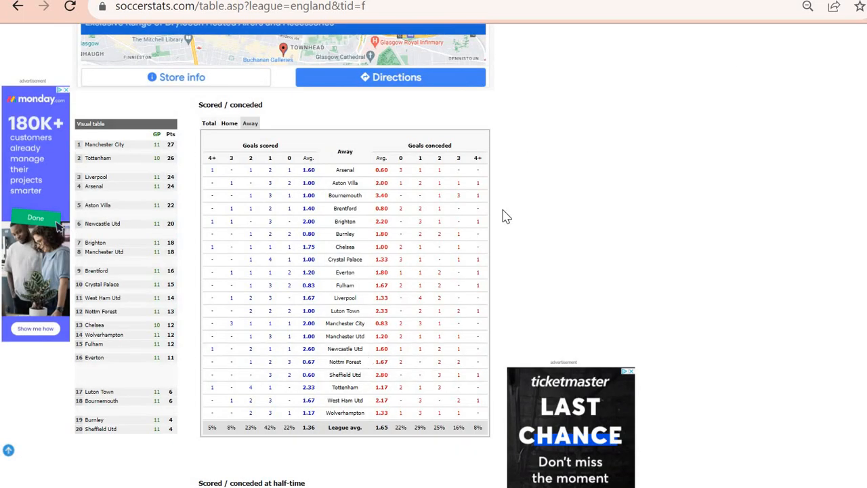
- Highlight Newcastle Utd's away scoring average 2.60 in the table
{"action": "double_click", "coordinate": [309, 349]}
{"action": "left_click", "coordinate": [290, 350]}
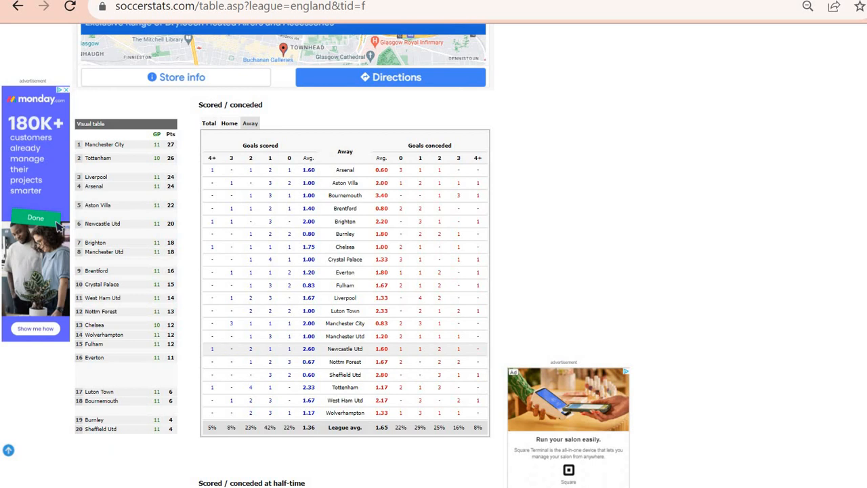
- Enter 2.6 in L14, 5 in L16 and =L14*L16 in L19 giving the 13-goal total
{"action": "key", "text": "alt+Tab"}
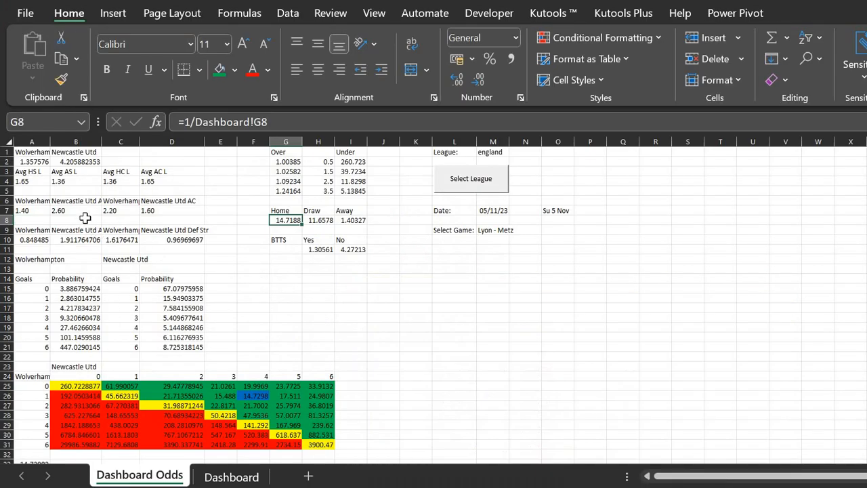
{"action": "left_click", "coordinate": [75, 210]}
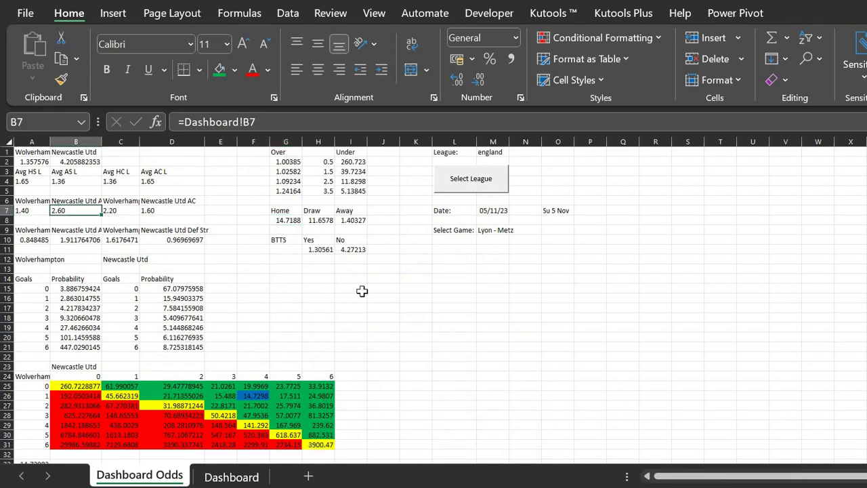
{"action": "left_click", "coordinate": [448, 278]}
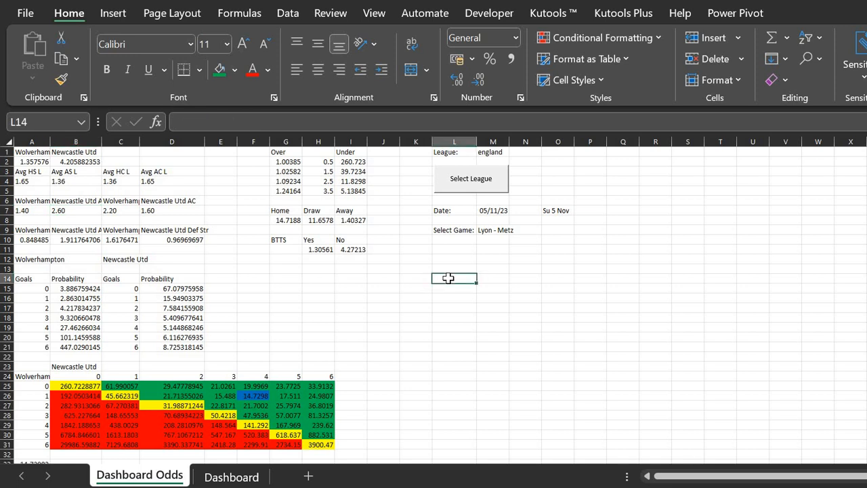
{"action": "double_click", "coordinate": [448, 279]}
{"action": "type", "text": "=2."}
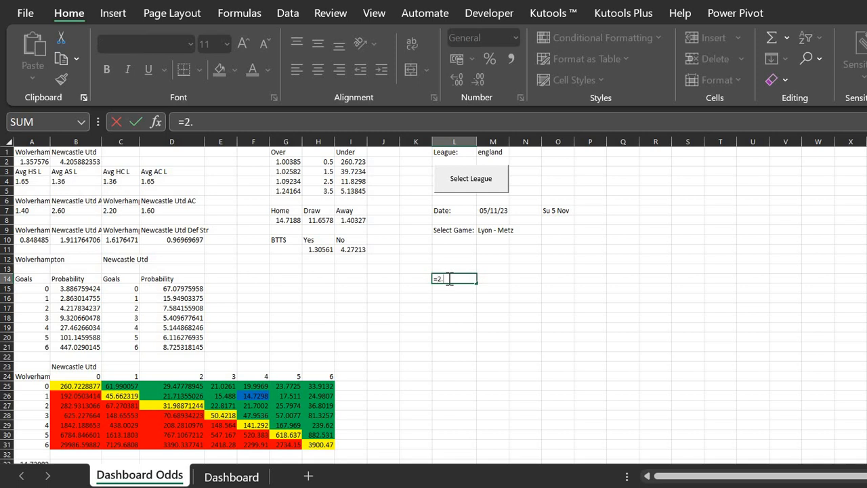
{"action": "type", "text": "6"}
{"action": "key", "text": "Return"}
{"action": "key", "text": "Return"}
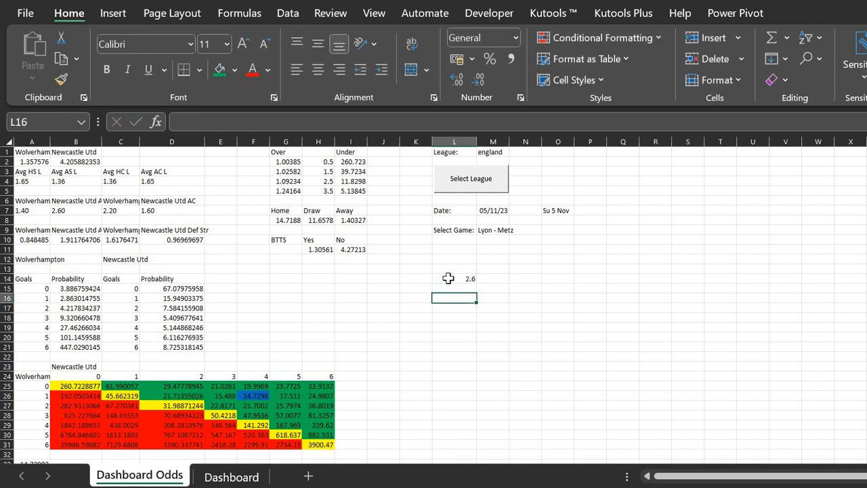
{"action": "type", "text": "5"}
{"action": "key", "text": "Return"}
{"action": "key", "text": "Return"}
{"action": "key", "text": "Return"}
{"action": "type", "text": "="}
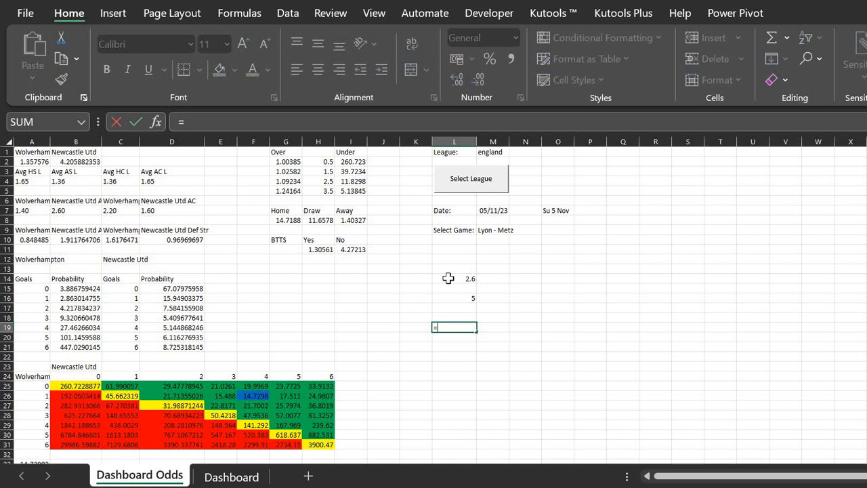
{"action": "key", "text": "Up"}
{"action": "key", "text": "Up"}
{"action": "key", "text": "Up"}
{"action": "key", "text": "Up"}
{"action": "type", "text": "&"}
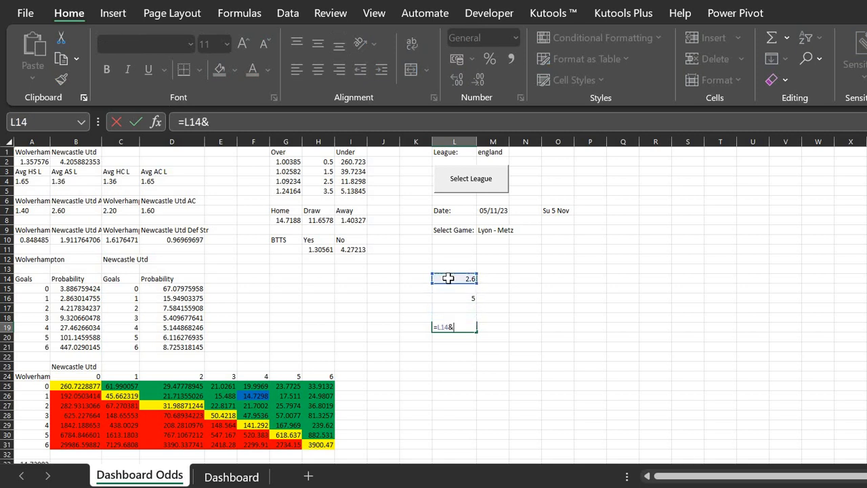
{"action": "key", "text": "BackSpace"}
{"action": "key", "text": "Down"}
{"action": "key", "text": "Down"}
{"action": "key", "text": "Up"}
{"action": "key", "text": "Up"}
{"action": "key", "text": "Up"}
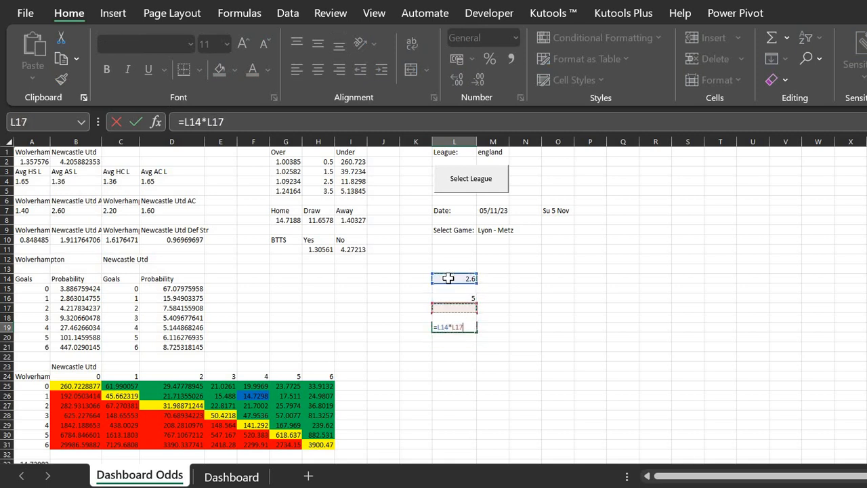
{"action": "key", "text": "Up"}
{"action": "key", "text": "Return"}
{"action": "key", "text": "Up"}
{"action": "key", "text": "Up"}
- Review the column L figures and enter 4 games in N16
{"action": "key", "text": "Down"}
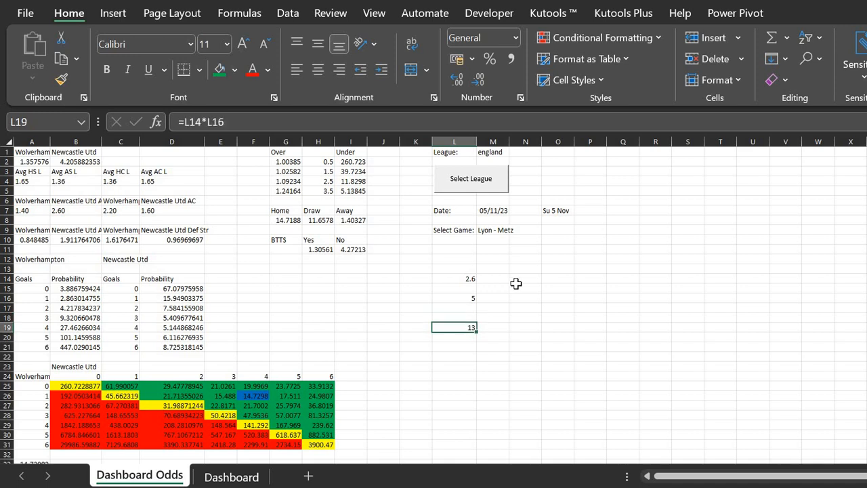
{"action": "key", "text": "Up"}
{"action": "key", "text": "Up"}
{"action": "key", "text": "Up"}
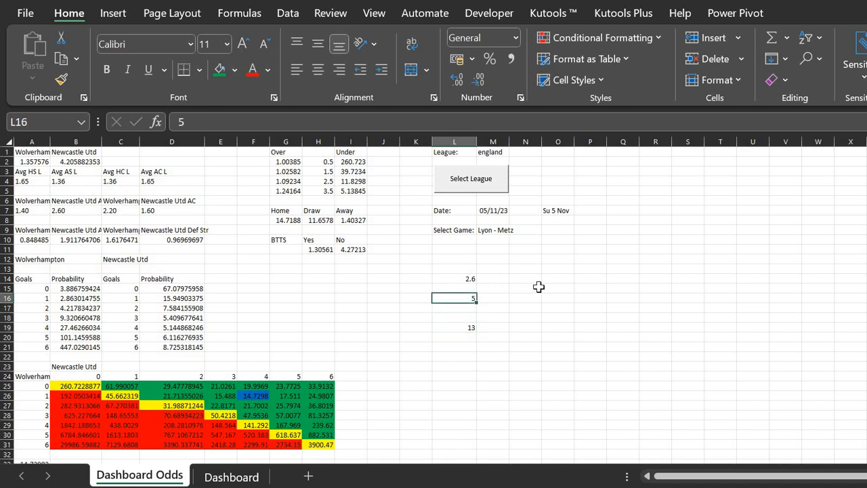
{"action": "key", "text": "Up"}
{"action": "key", "text": "Up"}
{"action": "key", "text": "Up"}
{"action": "key", "text": "Right"}
{"action": "key", "text": "Right"}
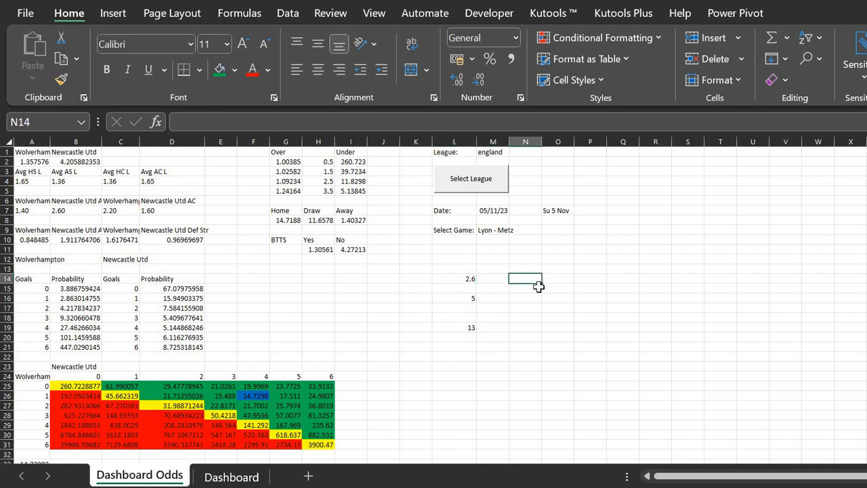
{"action": "key", "text": "Down"}
{"action": "key", "text": "Down"}
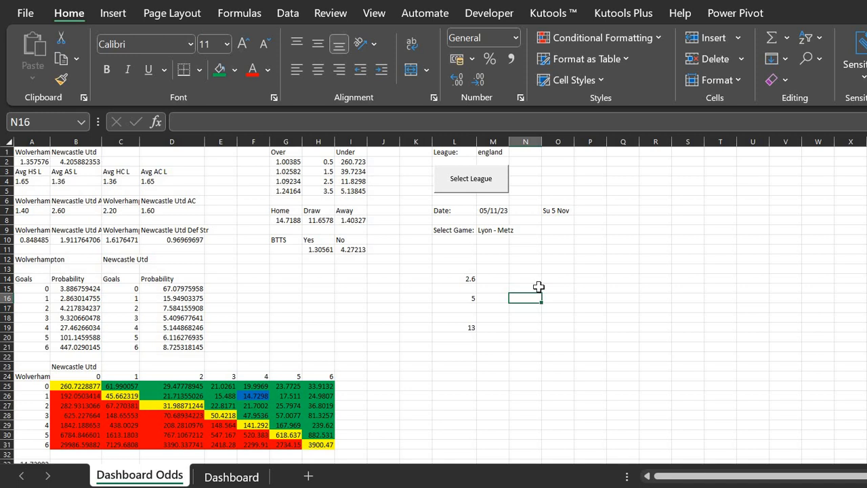
{"action": "key", "text": "Left"}
{"action": "key", "text": "Left"}
{"action": "key", "text": "Down"}
{"action": "key", "text": "Down"}
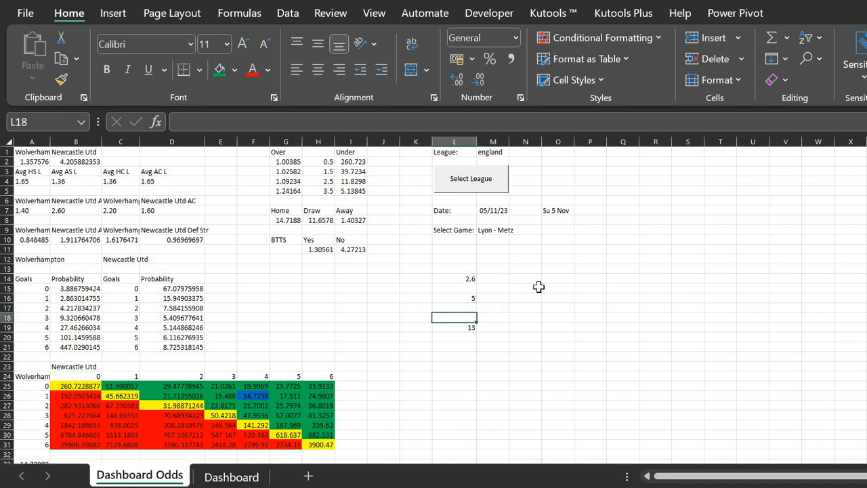
{"action": "key", "text": "Up"}
{"action": "key", "text": "Up"}
{"action": "key", "text": "Up"}
{"action": "key", "text": "Up"}
{"action": "key", "text": "Down"}
{"action": "key", "text": "Down"}
{"action": "key", "text": "Down"}
{"action": "key", "text": "Right"}
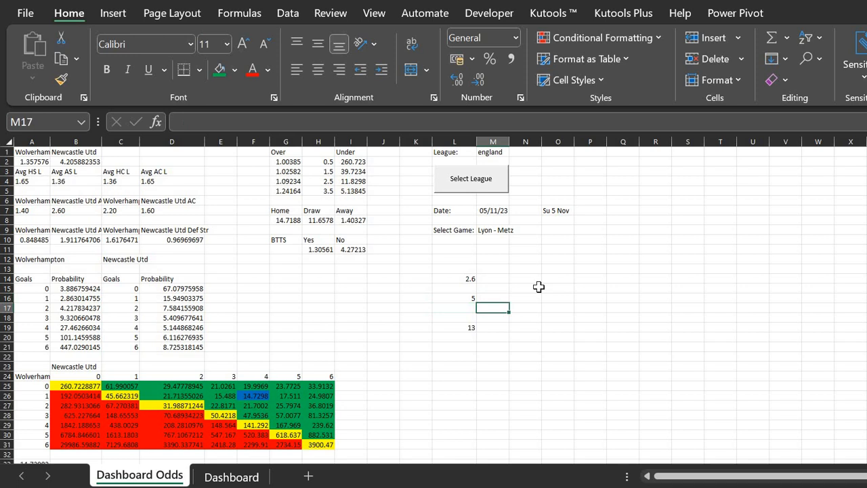
{"action": "key", "text": "Down"}
{"action": "key", "text": "Down"}
{"action": "key", "text": "Right"}
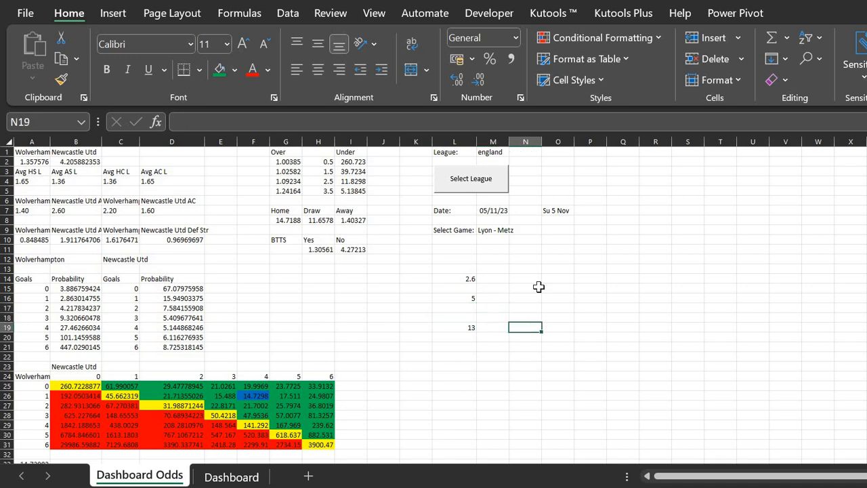
{"action": "key", "text": "Up"}
{"action": "key", "text": "Up"}
{"action": "key", "text": "Up"}
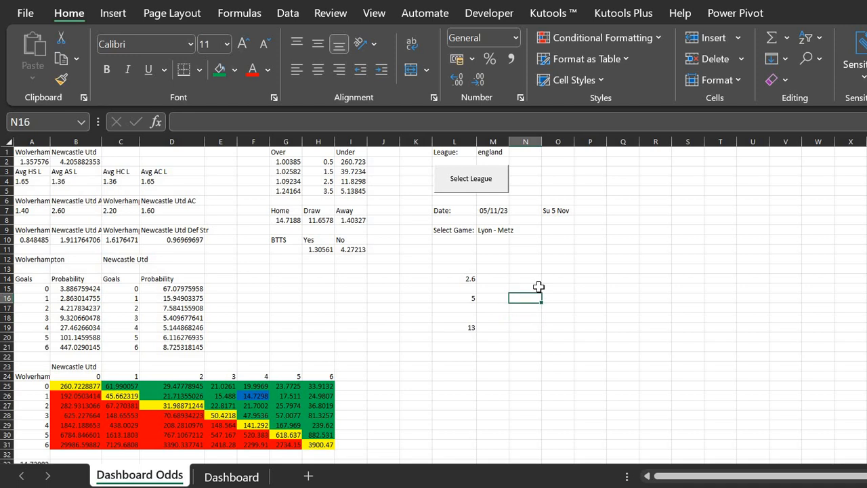
{"action": "type", "text": "4"}
{"action": "key", "text": "Return"}
- Enter =L19-8 in N19 and =N19/N16 in N14 returning the 1.25 adjusted average
{"action": "key", "text": "Down"}
{"action": "key", "text": "Down"}
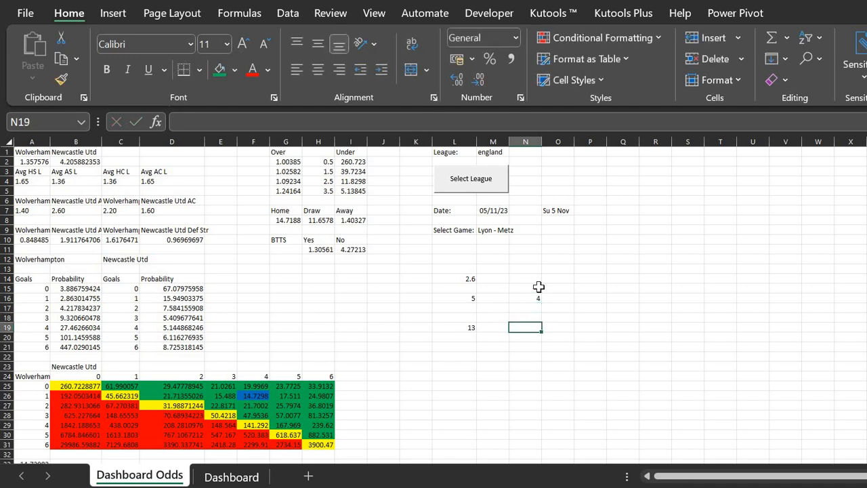
{"action": "type", "text": "="}
{"action": "key", "text": "Left"}
{"action": "key", "text": "Left"}
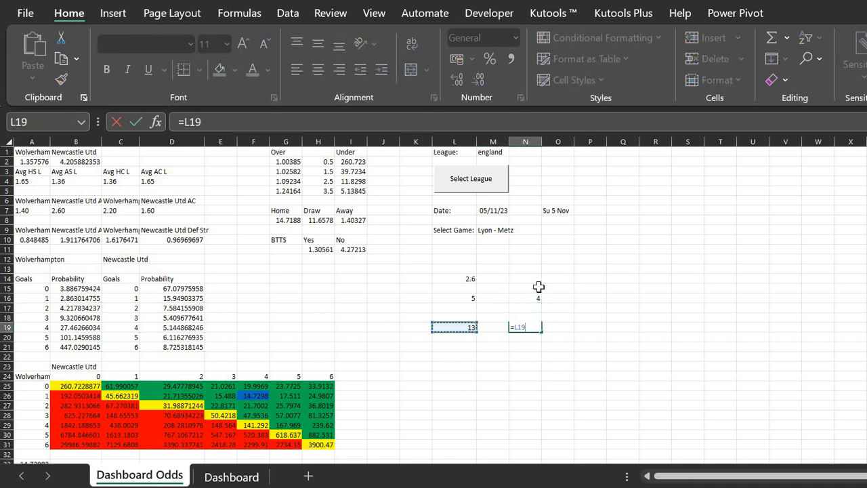
{"action": "type", "text": "-6"}
{"action": "key", "text": "BackSpace"}
{"action": "type", "text": "8"}
{"action": "key", "text": "Return"}
{"action": "key", "text": "Up"}
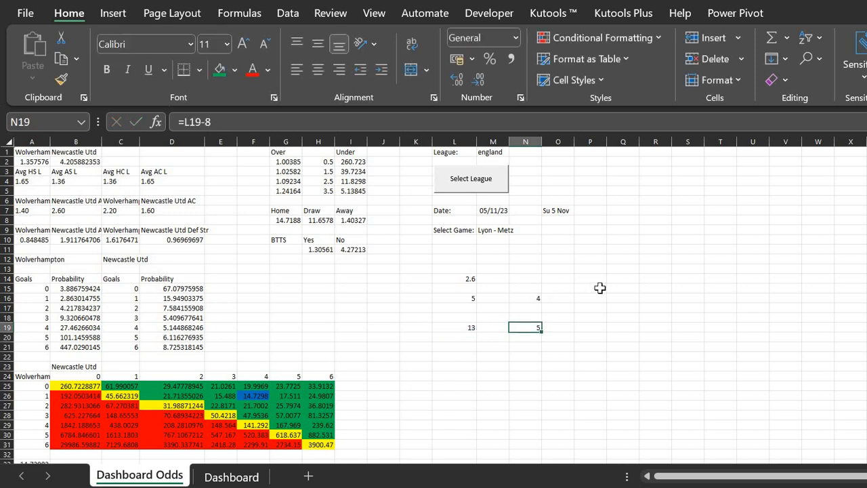
{"action": "key", "text": "Up"}
{"action": "key", "text": "Up"}
{"action": "key", "text": "Up"}
{"action": "key", "text": "Up"}
{"action": "type", "text": "="}
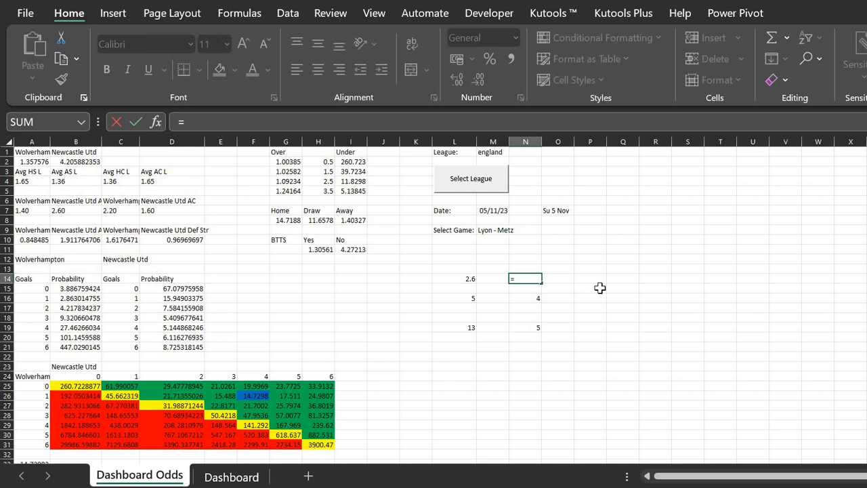
{"action": "key", "text": "Down"}
{"action": "key", "text": "Down"}
{"action": "key", "text": "Down"}
{"action": "key", "text": "Down"}
{"action": "key", "text": "Down"}
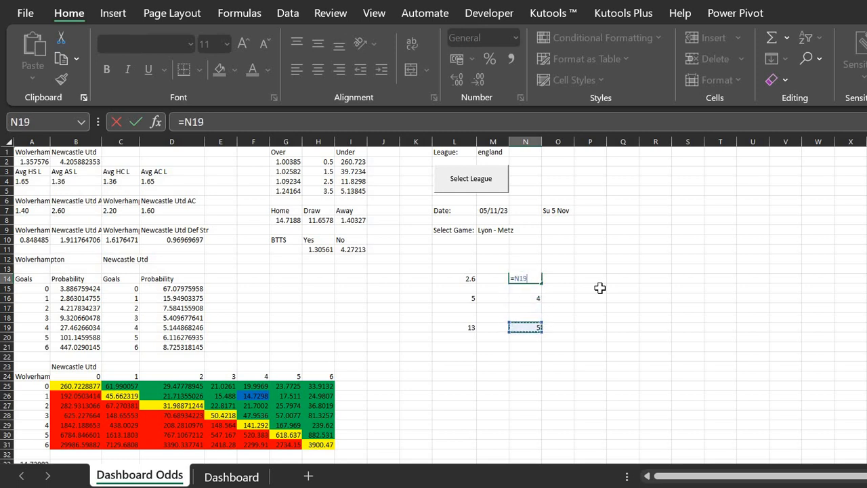
{"action": "type", "text": "/"}
{"action": "key", "text": "Down"}
{"action": "key", "text": "Down"}
{"action": "key", "text": "Return"}
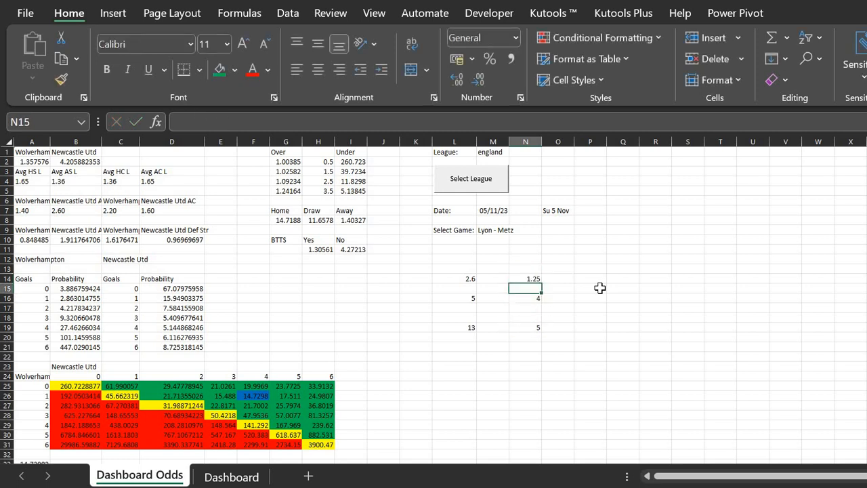
{"action": "key", "text": "Up"}
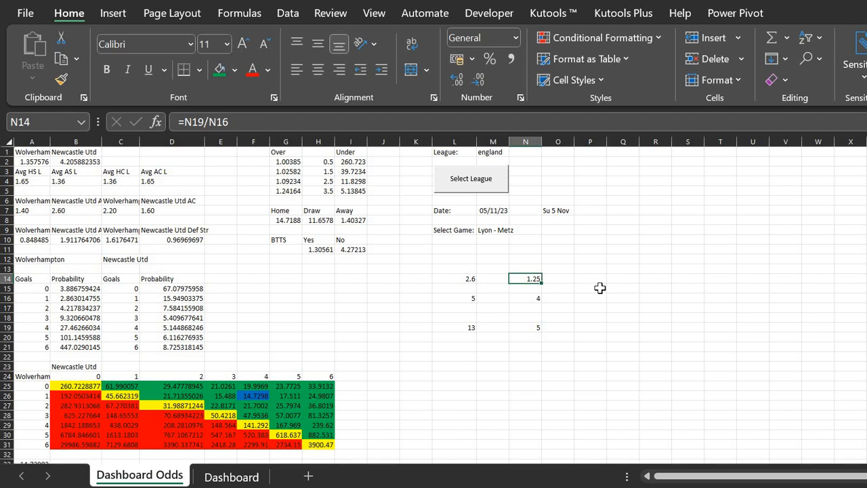
{"action": "key", "text": "Left"}
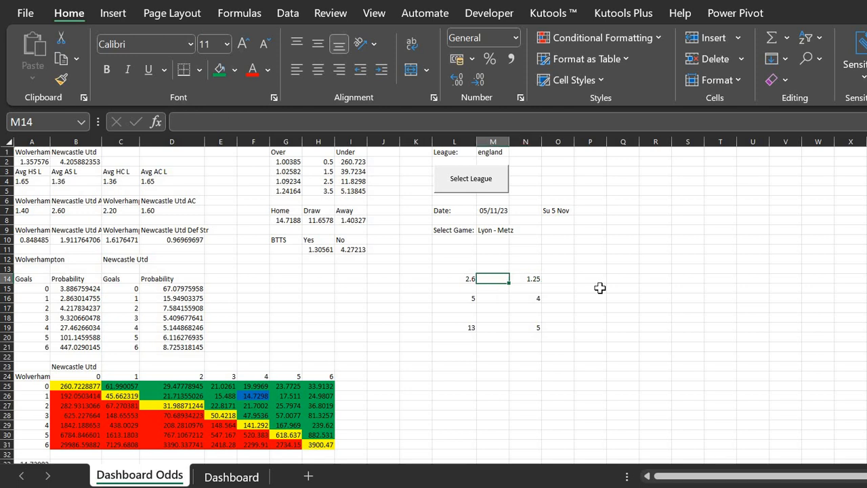
{"action": "key", "text": "ctrl+Left"}
{"action": "key", "text": "ctrl+Left"}
{"action": "key", "text": "Up"}
{"action": "key", "text": "Up"}
{"action": "key", "text": "Up"}
{"action": "key", "text": "Up"}
{"action": "key", "text": "Up"}
{"action": "key", "text": "Up"}
{"action": "key", "text": "Up"}
{"action": "key", "text": "Right"}
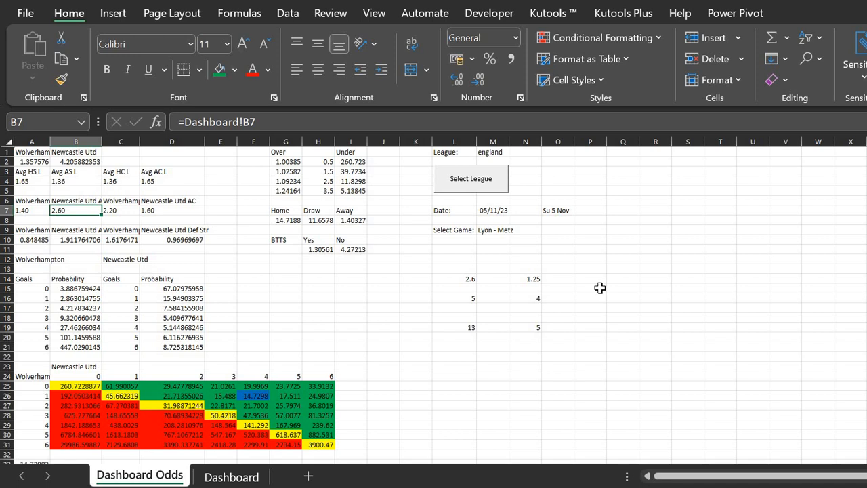
{"action": "type", "text": "1.25"}
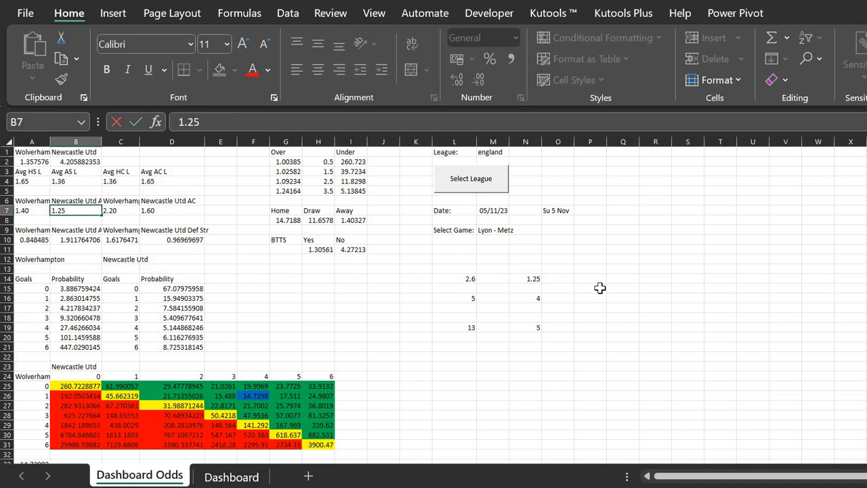
{"action": "key", "text": "Return"}
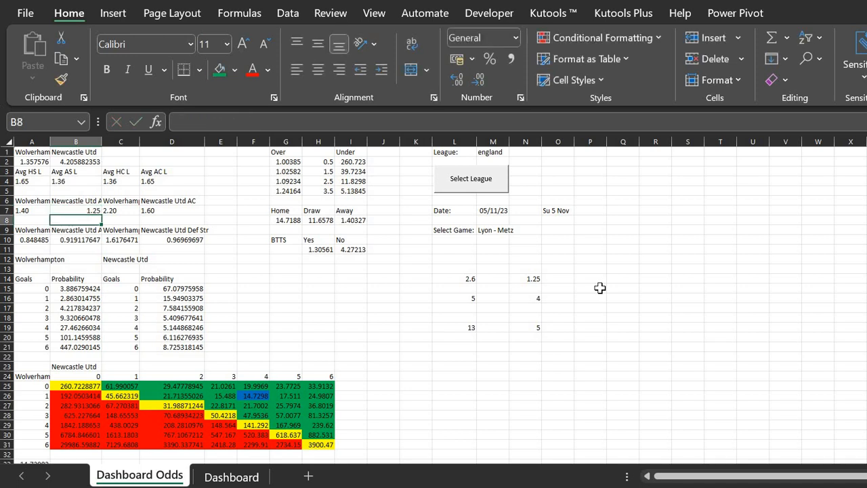
{"action": "key", "text": "Up"}
{"action": "key", "text": "ctrl+z"}
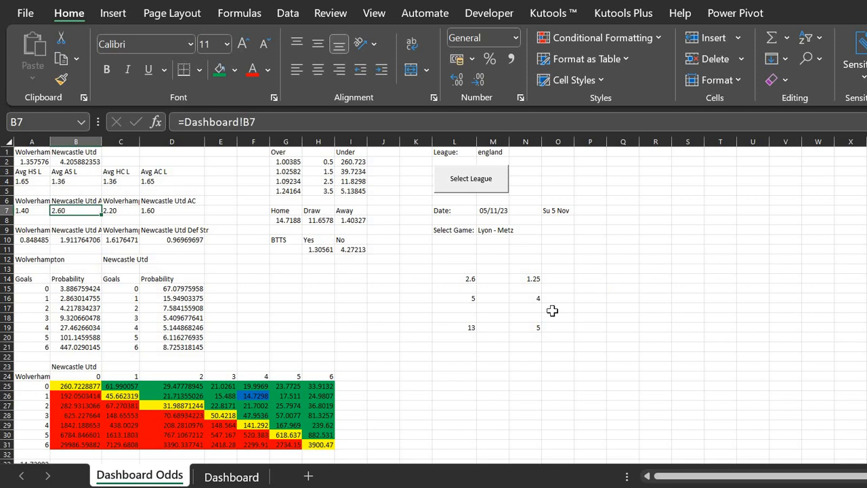
{"action": "left_click", "coordinate": [231, 476]}
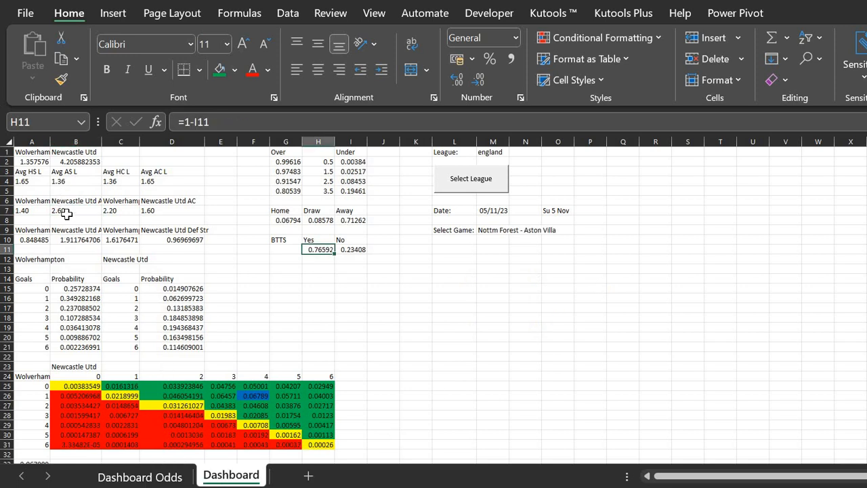
{"action": "left_click", "coordinate": [68, 212]}
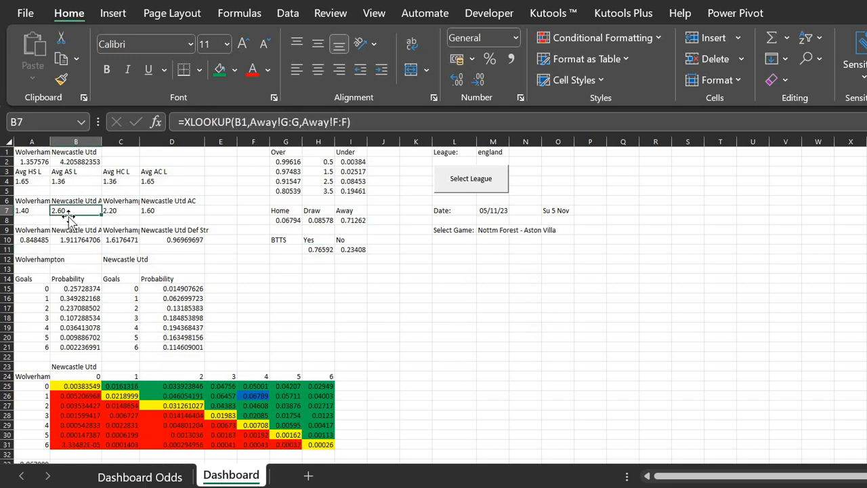
{"action": "type", "text": "1.25"}
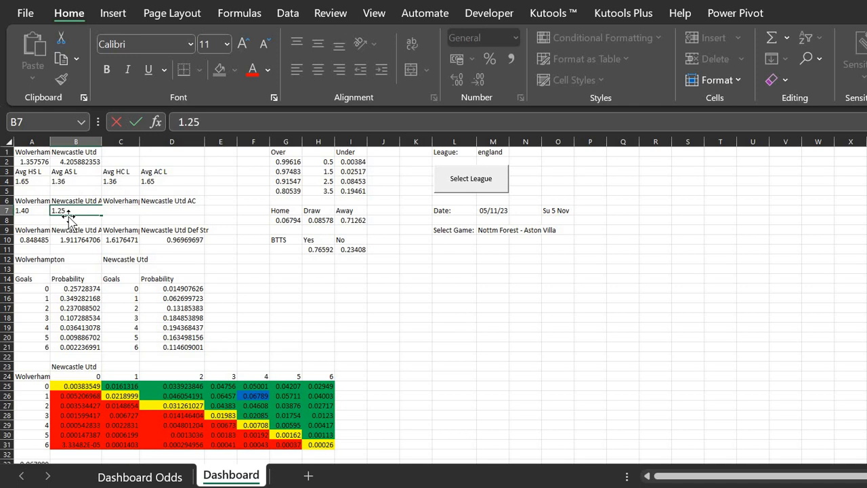
{"action": "key", "text": "Return"}
{"action": "key", "text": "Up"}
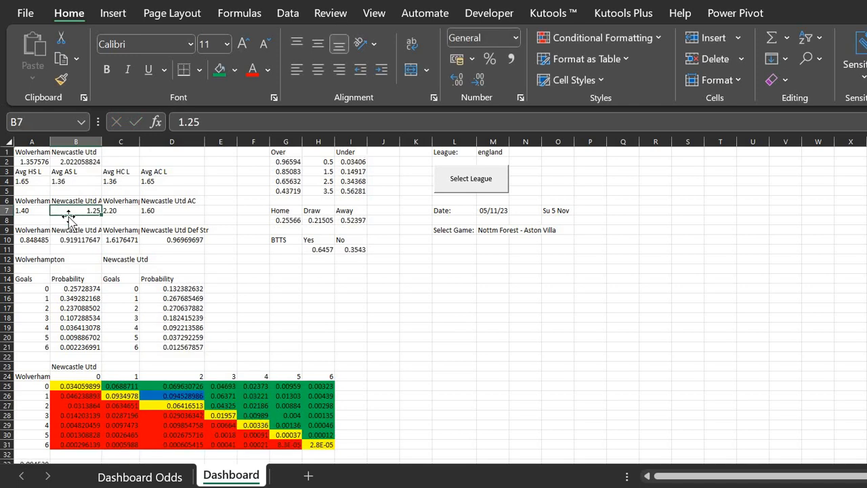
{"action": "key", "text": "Up"}
{"action": "key", "text": "Up"}
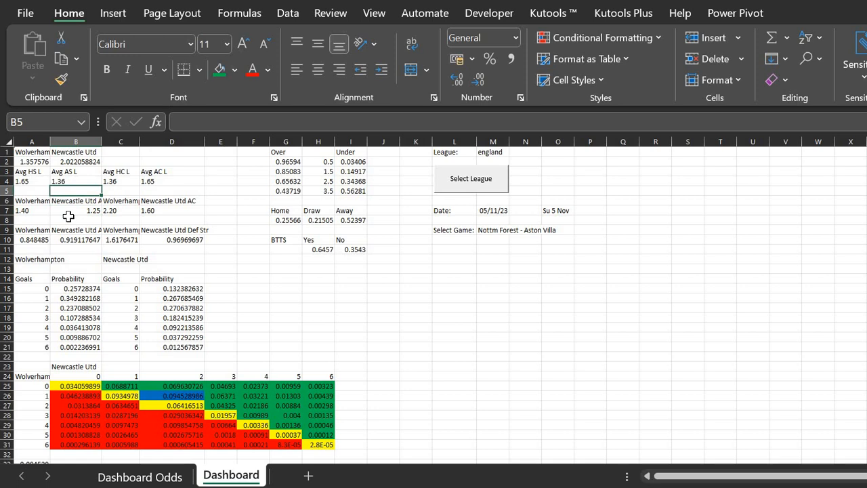
{"action": "key", "text": "Up"}
{"action": "key", "text": "Up"}
{"action": "key", "text": "Down"}
{"action": "key", "text": "Down"}
{"action": "key", "text": "Down"}
{"action": "key", "text": "Down"}
{"action": "type", "text": "1.22"}
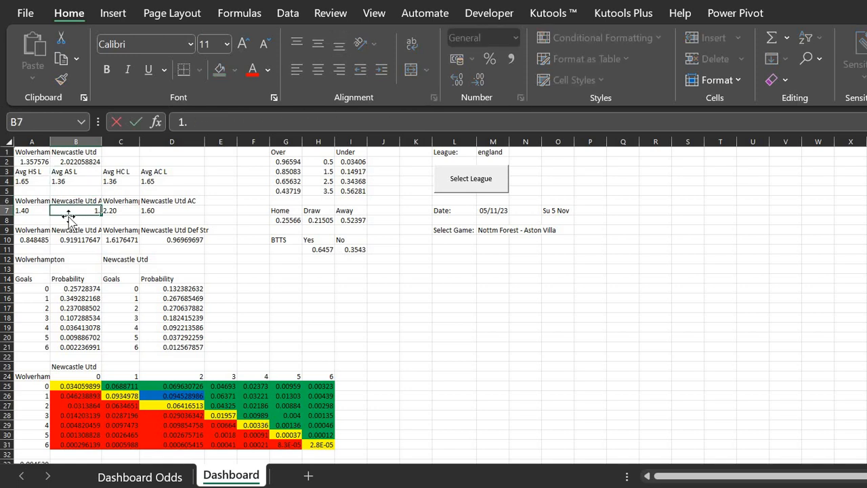
{"action": "key", "text": "Return"}
{"action": "key", "text": "Up"}
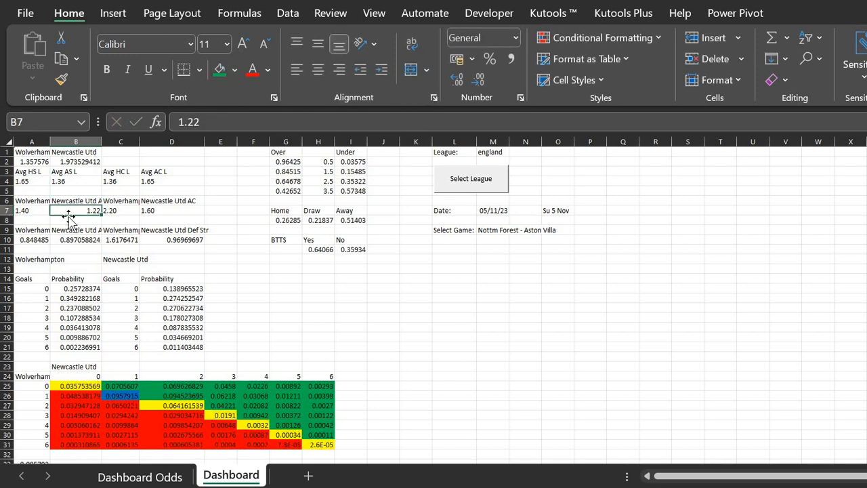
{"action": "type", "text": "1.25"}
{"action": "key", "text": "Return"}
{"action": "key", "text": "Up"}
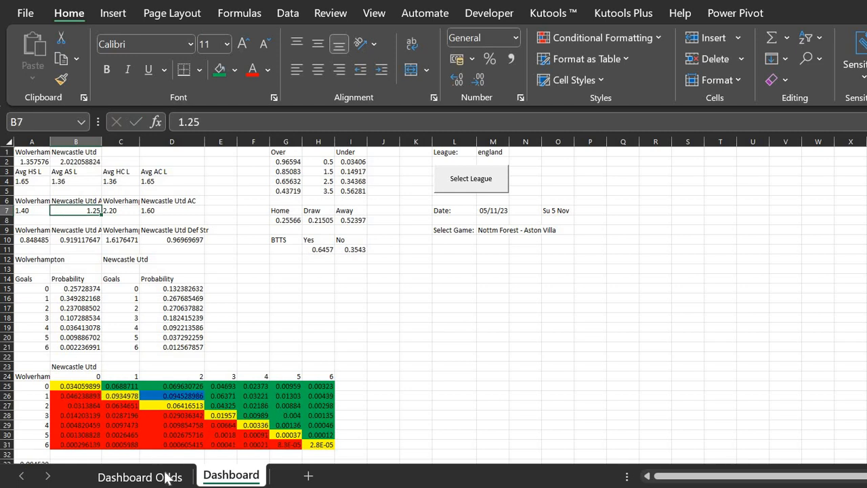
- Undo the changes so B7 on the Dashboard sheet shows its XLOOKUP formula again
{"action": "left_click", "coordinate": [140, 476]}
{"action": "left_click_drag", "start_coordinate": [470, 280], "coordinate": [525, 328]}
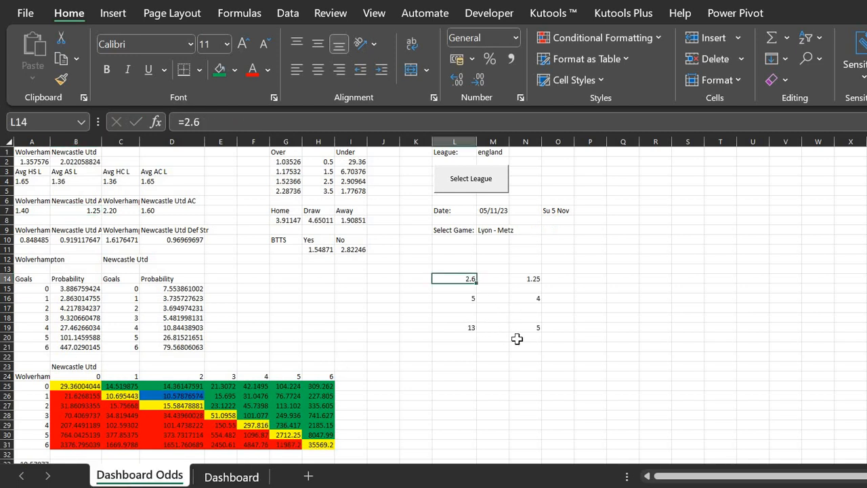
{"action": "left_click", "coordinate": [231, 476]}
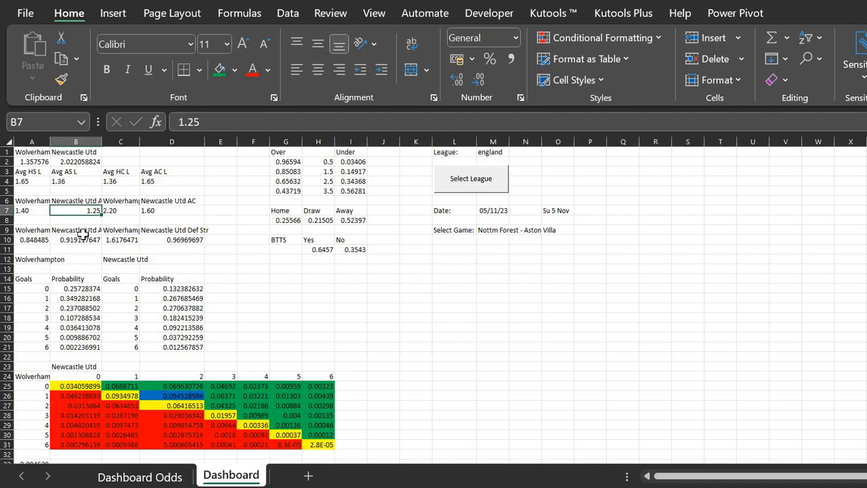
{"action": "key", "text": "ctrl+Page_Up"}
{"action": "key", "text": "ctrl+Page_Down"}
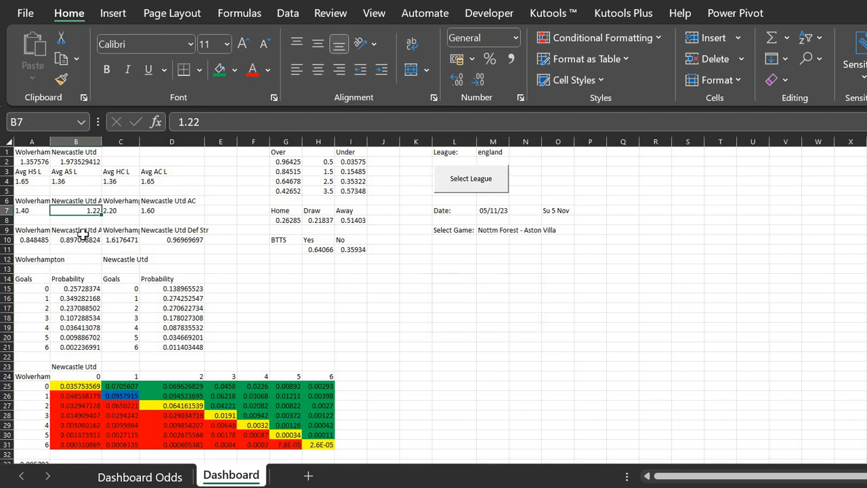
{"action": "key", "text": "ctrl+z"}
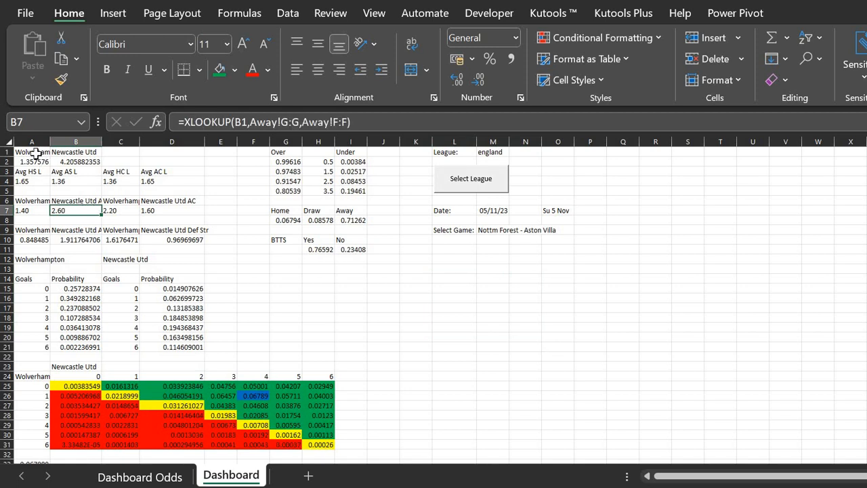
- Clear the scratch numbers in L14:N19 on Dashboard Odds and return to the browser
{"action": "left_click", "coordinate": [140, 477]}
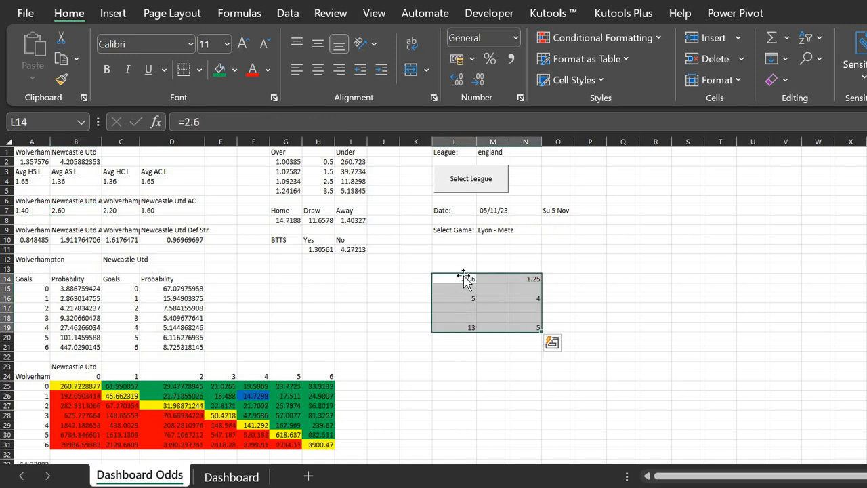
{"action": "left_click_drag", "start_coordinate": [461, 279], "coordinate": [526, 327]}
{"action": "key", "text": "Delete"}
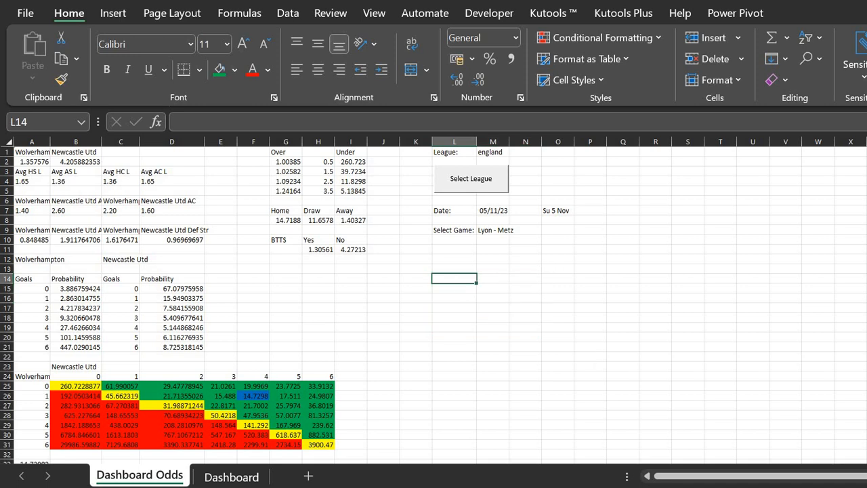
{"action": "key", "text": "alt+Tab"}
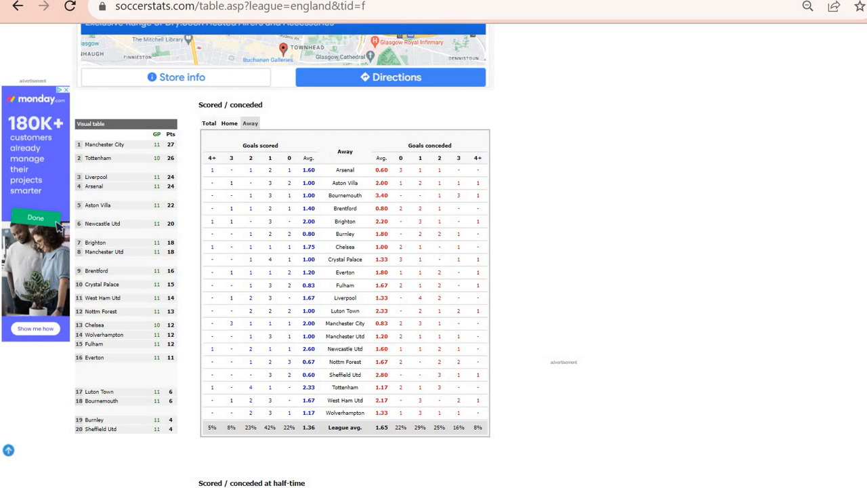
- Add headings 'Newcastle Away Goals Scored' and 'Number of Games' in P14:Q14 with widened columns
{"action": "key", "text": "alt+Tab"}
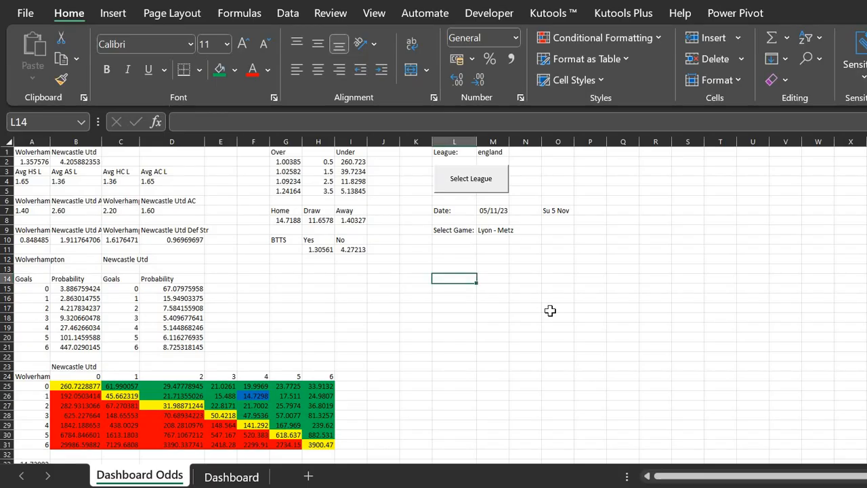
{"action": "type", "text": "Newcas"}
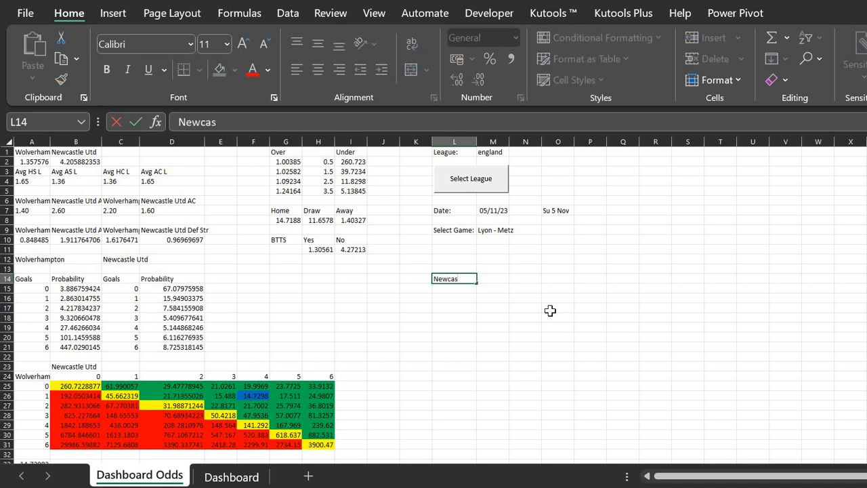
{"action": "type", "text": "r"}
{"action": "type", "text": "way G"}
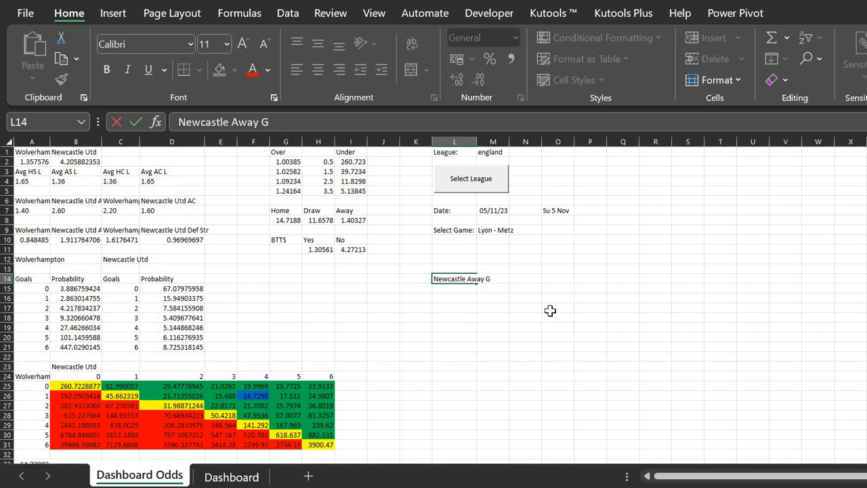
{"action": "type", "text": "oals Score"}
{"action": "key", "text": "Return"}
{"action": "key", "text": "Up"}
{"action": "key", "text": "F2"}
{"action": "type", "text": "d"}
{"action": "key", "text": "Tab"}
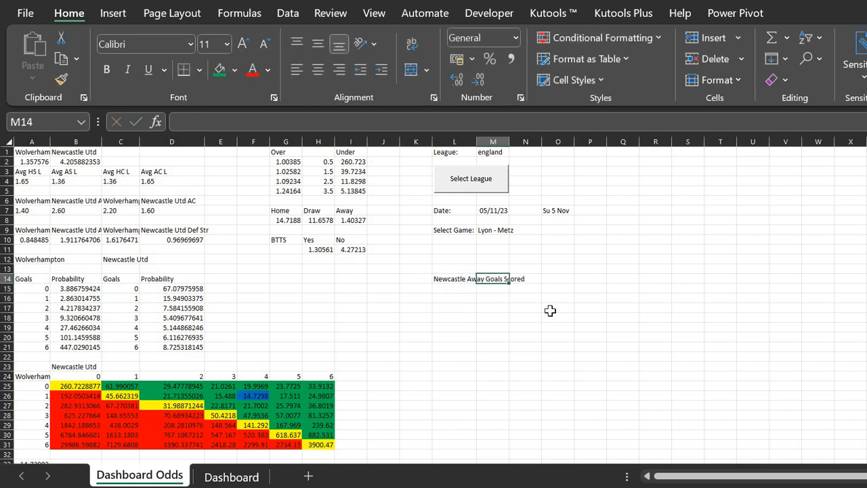
{"action": "type", "text": "Nu"}
{"action": "type", "text": "um"}
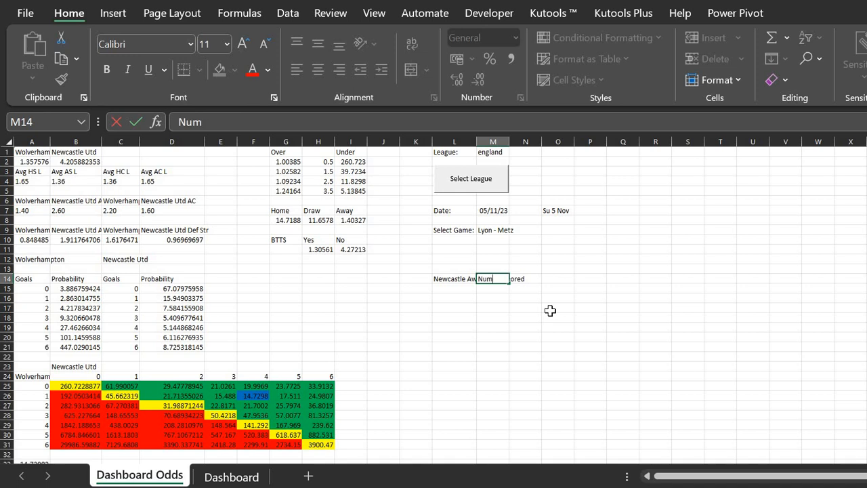
{"action": "type", "text": "ber of Gam"}
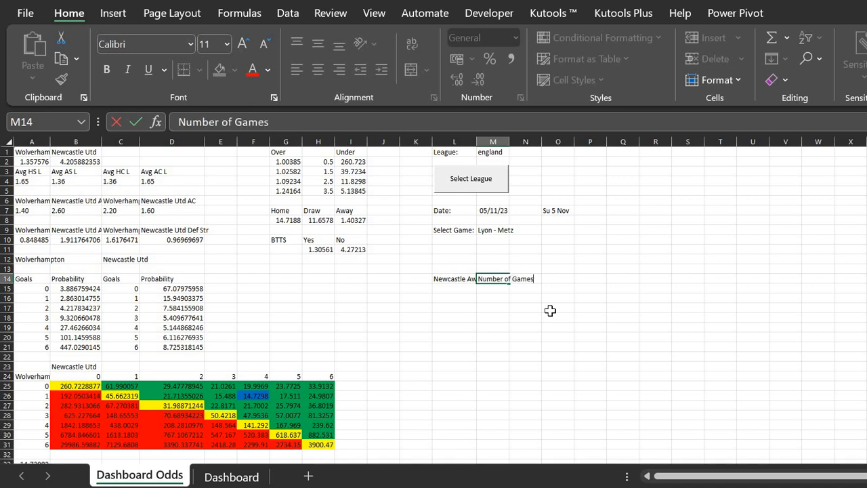
{"action": "type", "text": "es"}
{"action": "key", "text": "Return"}
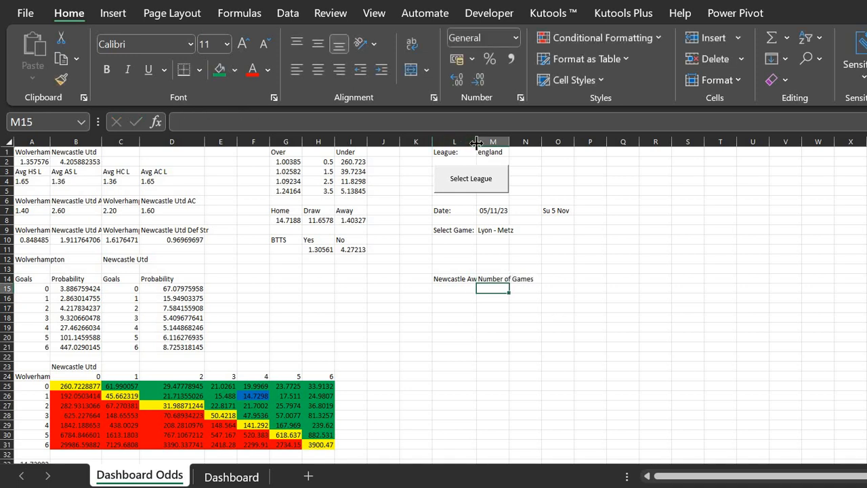
{"action": "key", "text": "Up"}
{"action": "key", "text": "Left"}
{"action": "key", "text": "shift+Right"}
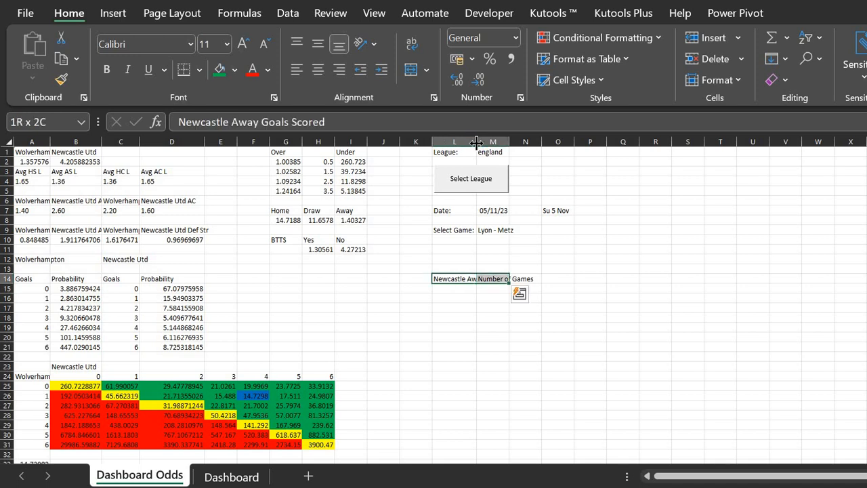
{"action": "key", "text": "shift+Right"}
{"action": "key", "text": "ctrl+x"}
{"action": "key", "text": "ctrl+v"}
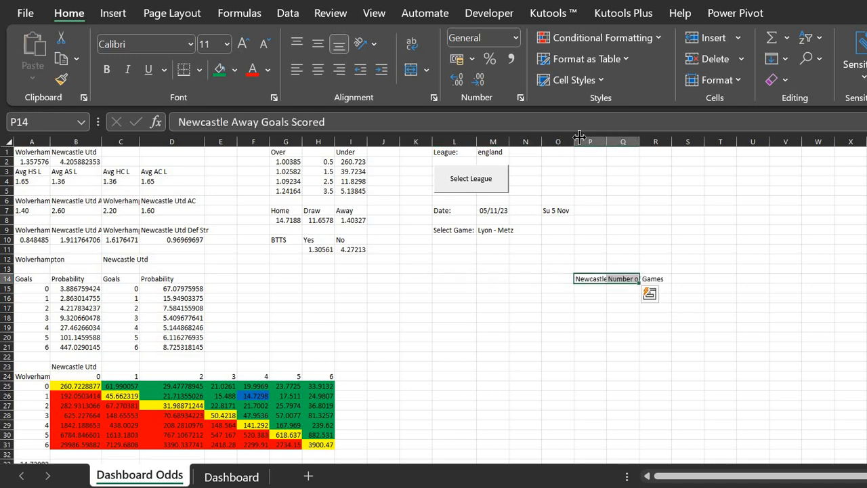
{"action": "left_click_drag", "start_coordinate": [603, 143], "coordinate": [704, 142]}
{"action": "double_click", "coordinate": [705, 142]}
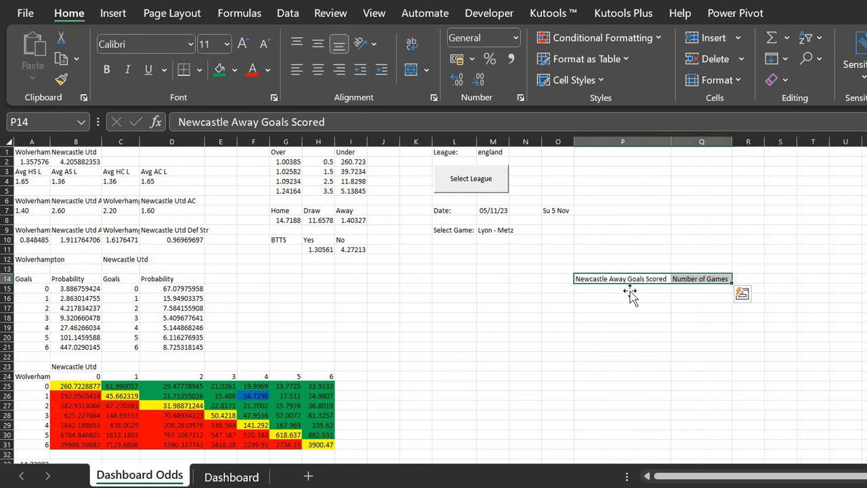
- List the goals scored 0 to 8 down column P beneath the heading
{"action": "left_click", "coordinate": [629, 289]}
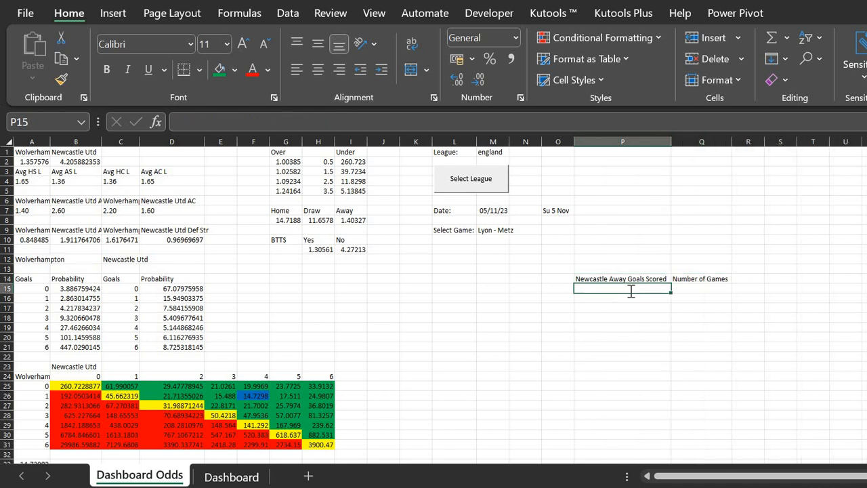
{"action": "type", "text": "0"}
{"action": "key", "text": "Return"}
{"action": "type", "text": "1"}
{"action": "key", "text": "Return"}
{"action": "type", "text": "2"}
{"action": "key", "text": "Return"}
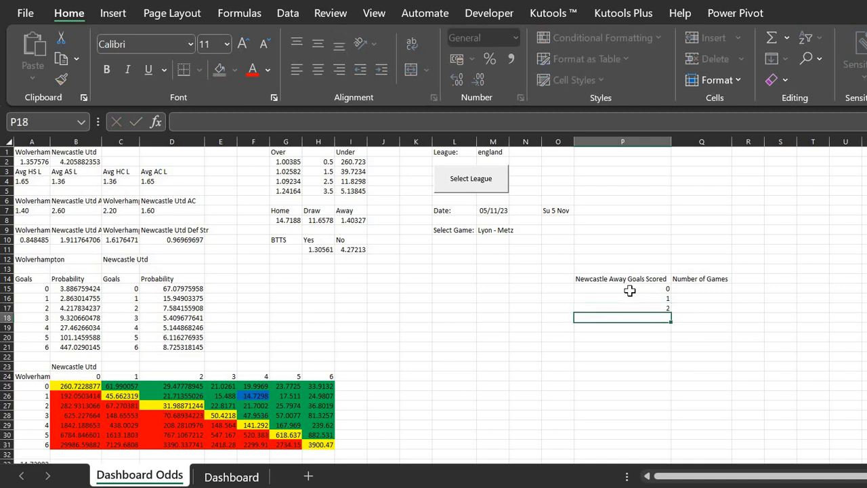
{"action": "type", "text": "3"}
{"action": "key", "text": "Return"}
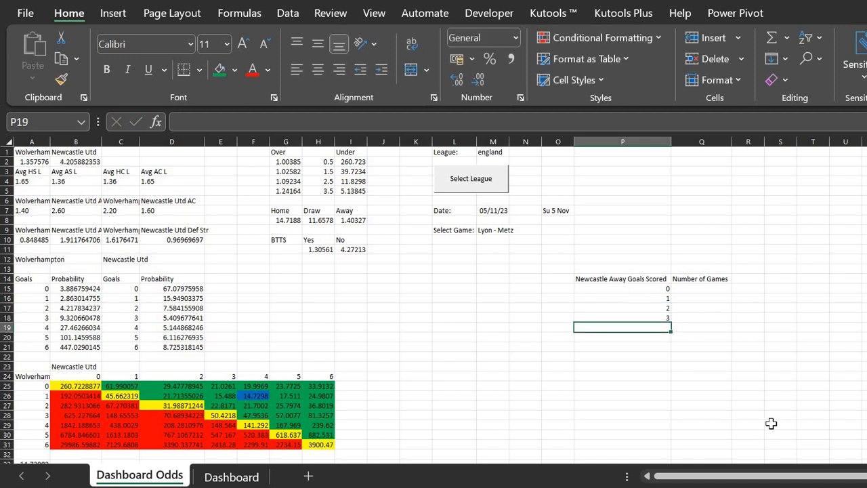
{"action": "type", "text": "4"}
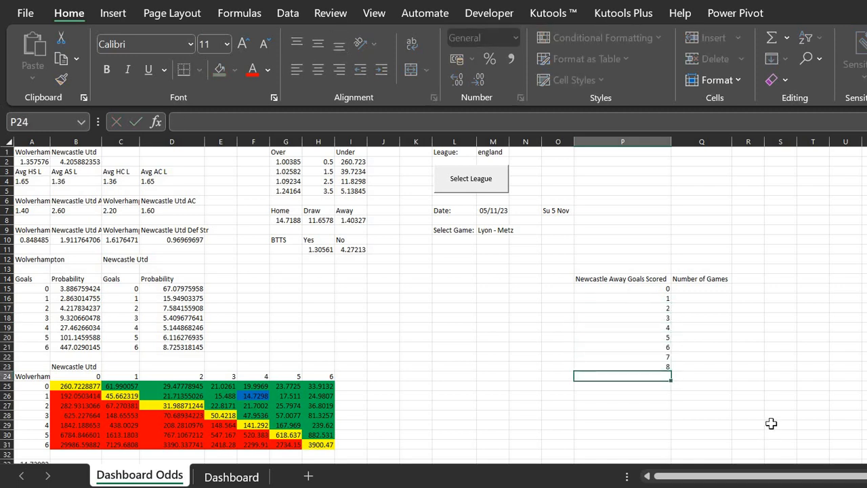
{"action": "type", "text": " 5 6 7 8"}
{"action": "key", "text": "Return"}
{"action": "key", "text": "Up"}
{"action": "key", "text": "Up"}
{"action": "key", "text": "Up"}
{"action": "key", "text": "Up"}
{"action": "key", "text": "Up"}
{"action": "key", "text": "Up"}
{"action": "key", "text": "Right"}
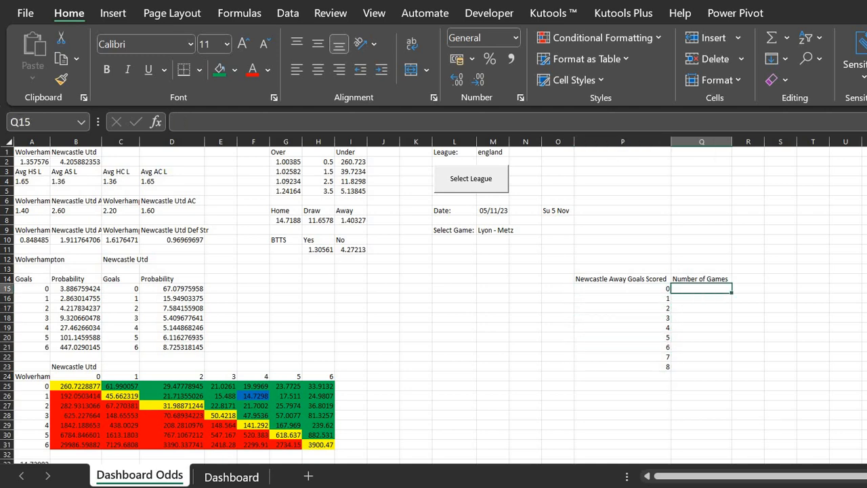
- Enter game counts 1,1,2,0,0,0,0,0,1 from soccerstats in column Q and select P14:Q23
{"action": "key", "text": "alt+Tab"}
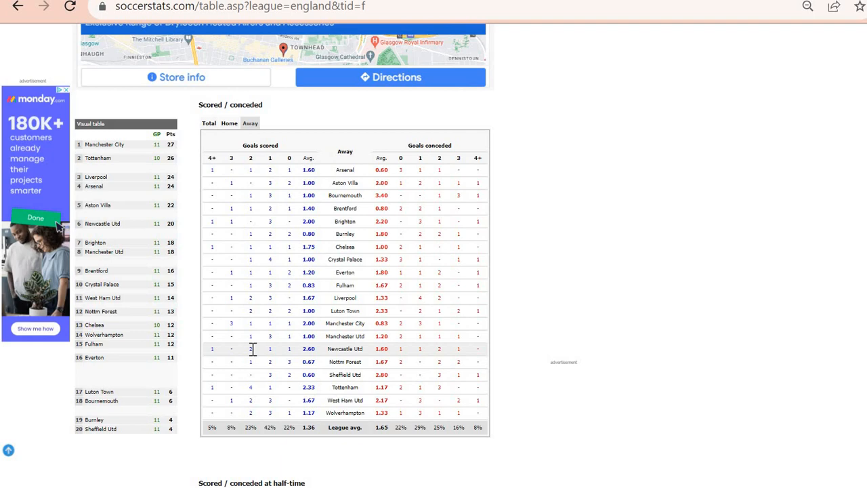
{"action": "key", "text": "alt+Tab"}
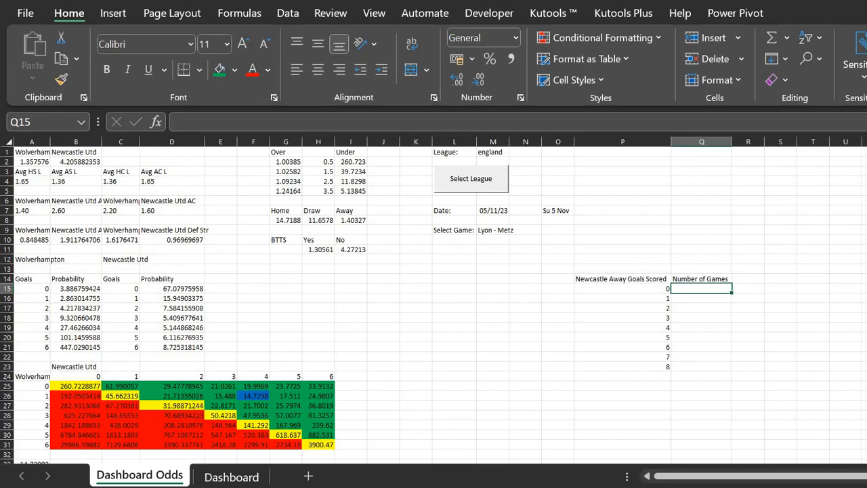
{"action": "type", "text": "1"}
{"action": "key", "text": "Return"}
{"action": "type", "text": "1"}
{"action": "key", "text": "Return"}
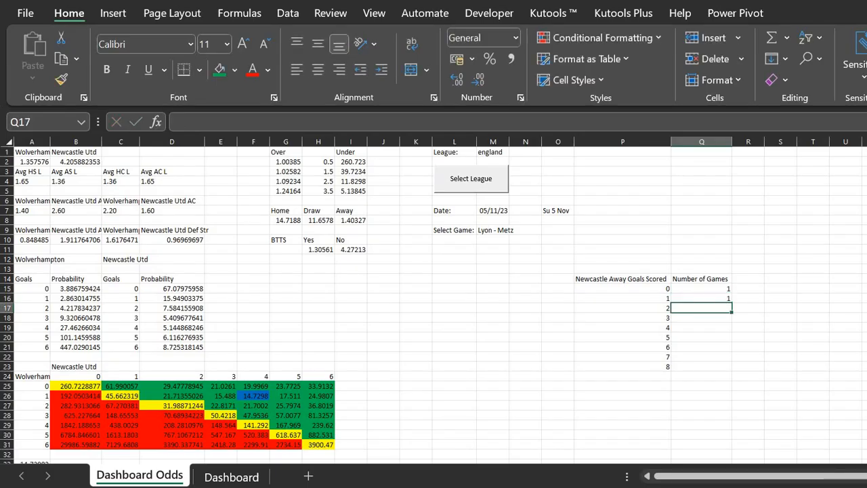
{"action": "type", "text": "2"}
{"action": "key", "text": "Return"}
{"action": "type", "text": "0"}
{"action": "key", "text": "Return"}
{"action": "type", "text": "0"}
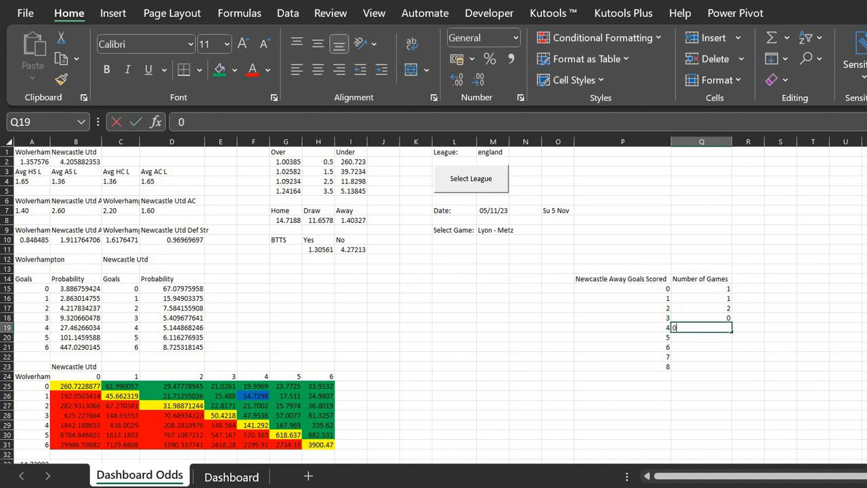
{"action": "key", "text": "Return"}
{"action": "type", "text": "0"}
{"action": "key", "text": "Return"}
{"action": "type", "text": "0"}
{"action": "key", "text": "Return"}
{"action": "type", "text": "1"}
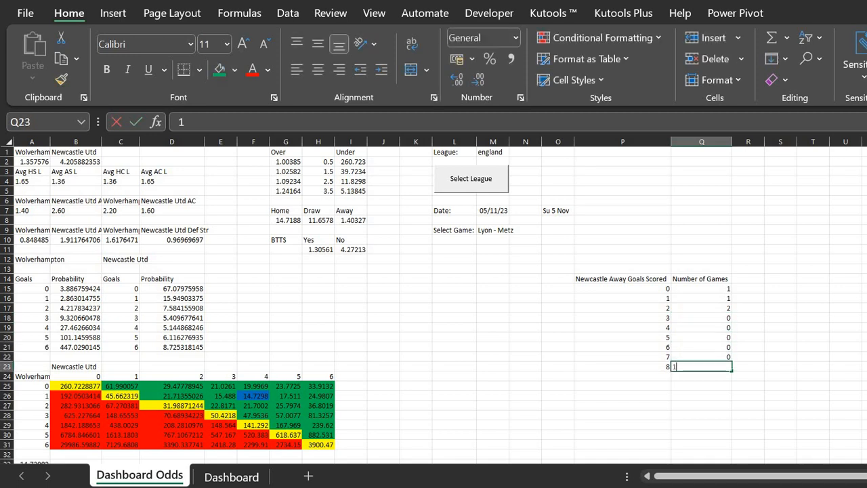
{"action": "key", "text": "Return"}
{"action": "key", "text": "Up"}
{"action": "key", "text": "Up"}
{"action": "key", "text": "Up"}
{"action": "key", "text": "Up"}
{"action": "key", "text": "Up"}
{"action": "key", "text": "Up"}
{"action": "key", "text": "Left"}
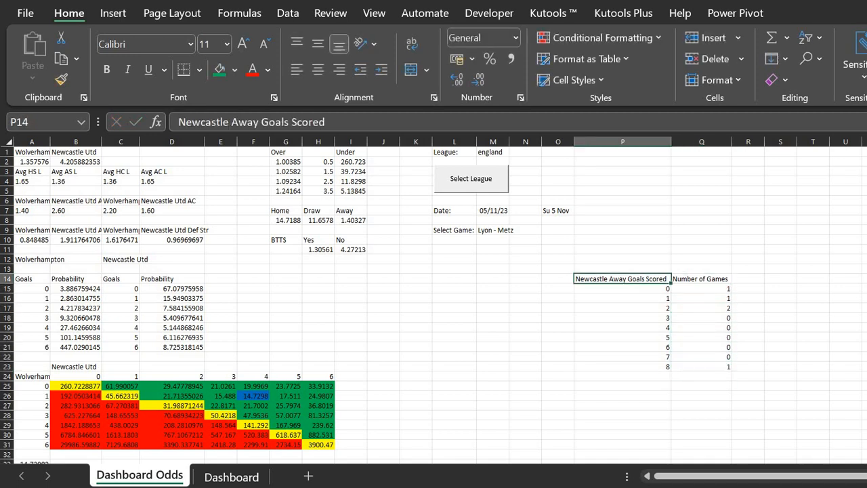
{"action": "key", "text": "shift+Right"}
{"action": "key", "text": "shift+Down"}
{"action": "key", "text": "shift+Down"}
{"action": "key", "text": "shift+Down"}
{"action": "key", "text": "shift+Down"}
{"action": "key", "text": "shift+Down"}
{"action": "key", "text": "shift+Down"}
{"action": "key", "text": "shift+Down"}
{"action": "key", "text": "shift+Down"}
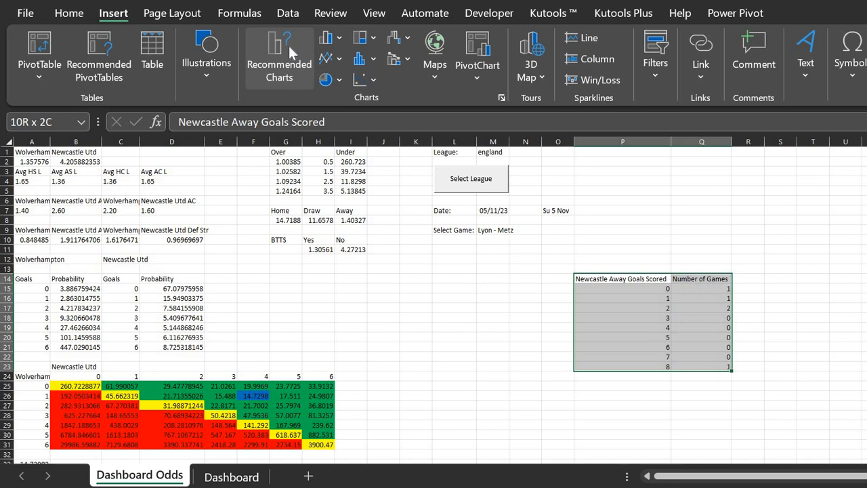
- Preview a clustered column chart of the goals table, cancel it, and clear P14:Q23
{"action": "left_click", "coordinate": [289, 46]}
{"action": "left_click", "coordinate": [388, 176]}
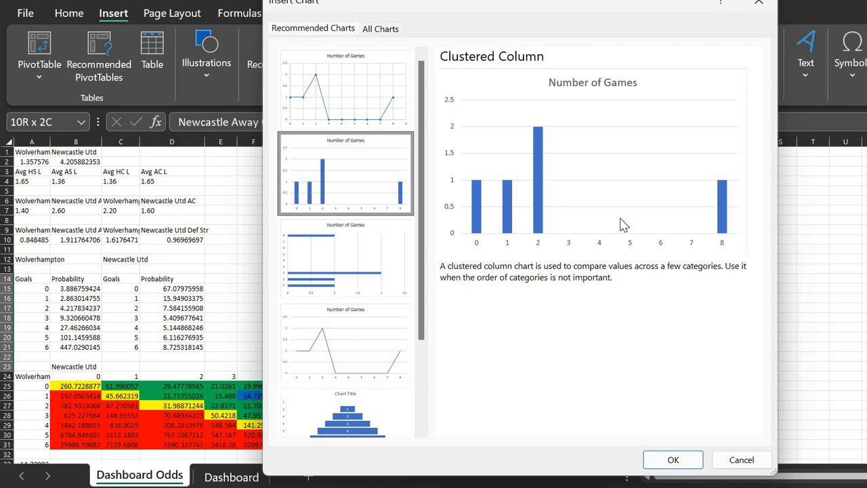
{"action": "left_click", "coordinate": [741, 459]}
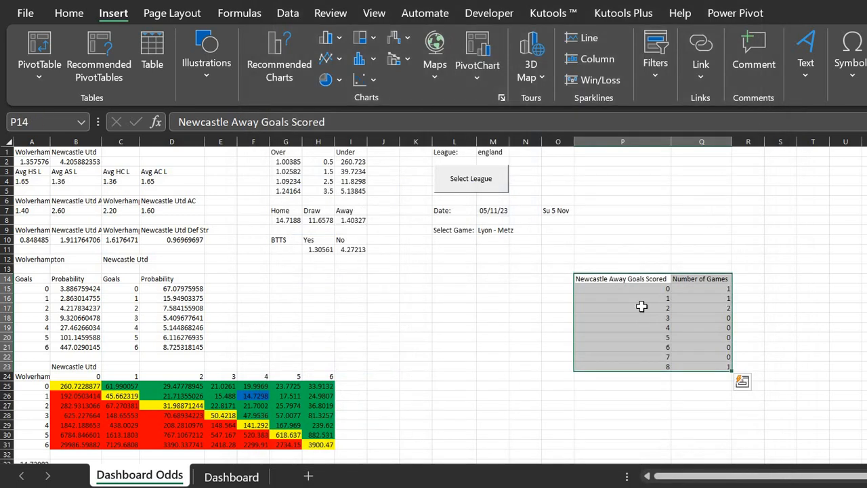
{"action": "key", "text": "Delete"}
{"action": "key", "text": "Left"}
{"action": "key", "text": "Left"}
{"action": "key", "text": "Left"}
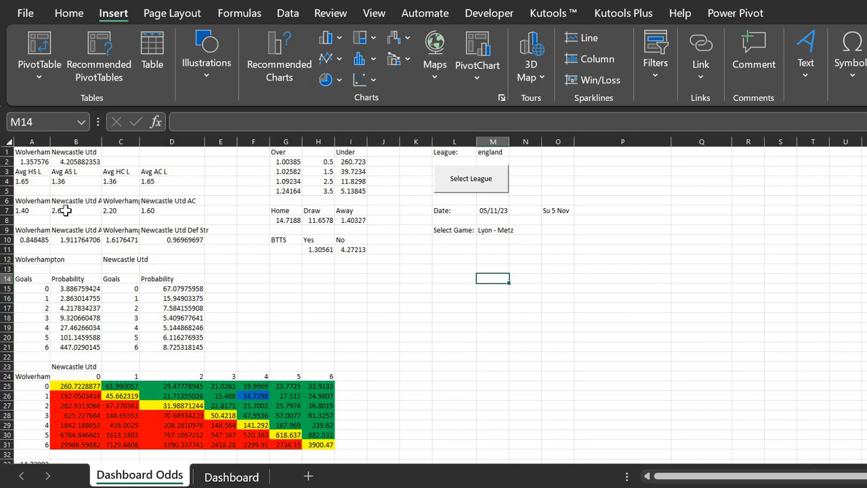
{"action": "left_click", "coordinate": [66, 210]}
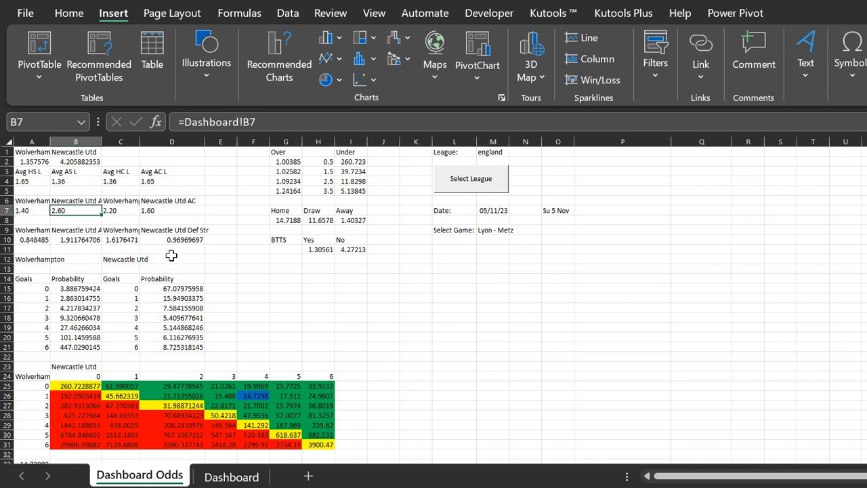
{"action": "left_click", "coordinate": [231, 476]}
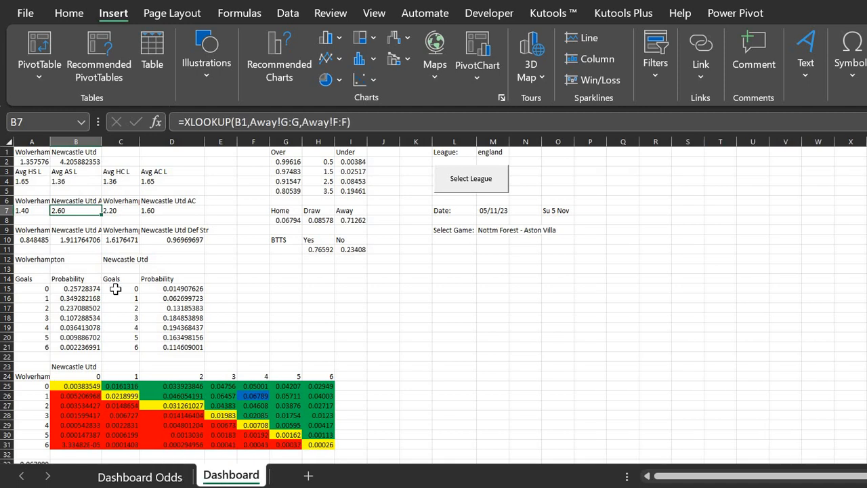
{"action": "left_click", "coordinate": [78, 220]}
{"action": "left_click", "coordinate": [69, 208]}
{"action": "left_click", "coordinate": [67, 162]}
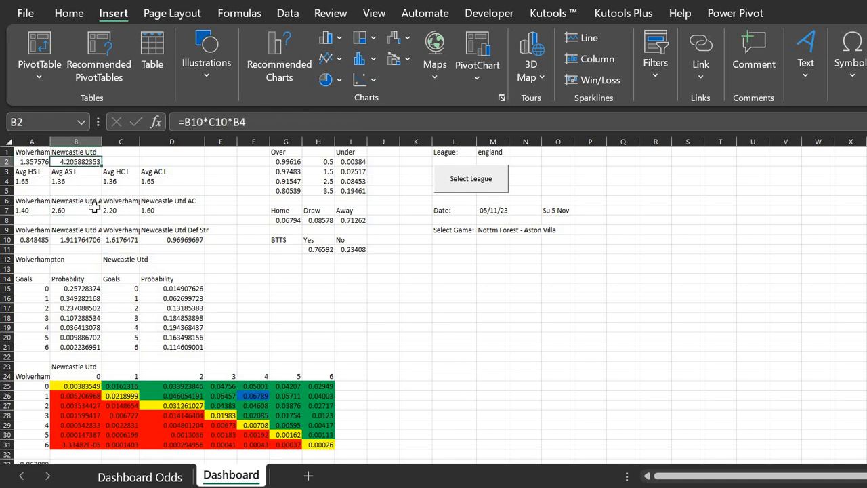
{"action": "left_click", "coordinate": [75, 210]}
{"action": "left_click", "coordinate": [69, 161]}
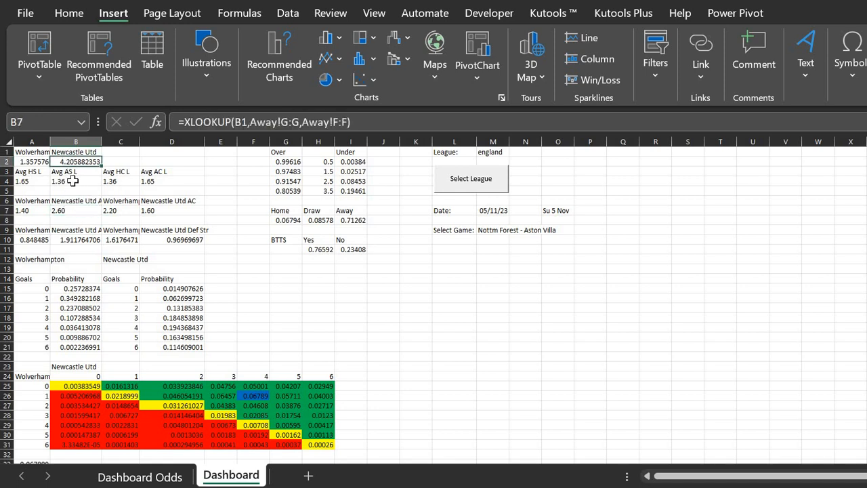
{"action": "left_click", "coordinate": [75, 212]}
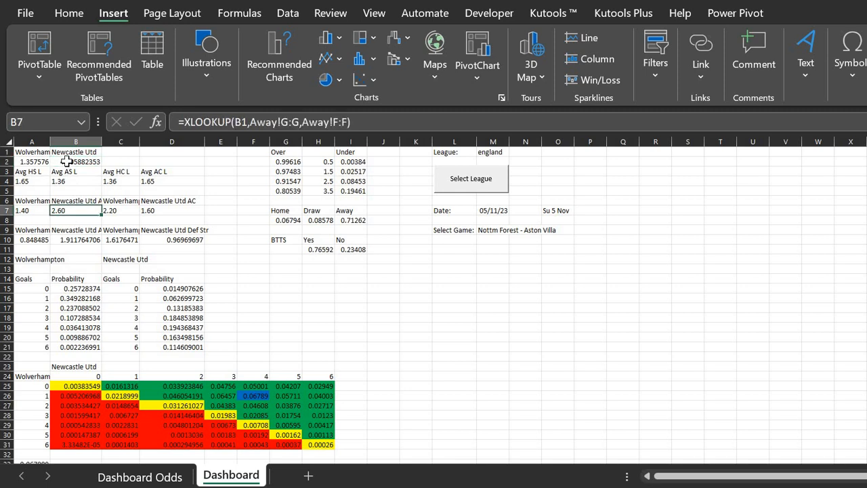
{"action": "left_click", "coordinate": [68, 162]}
{"action": "left_click", "coordinate": [73, 212]}
{"action": "type", "text": "1.25"}
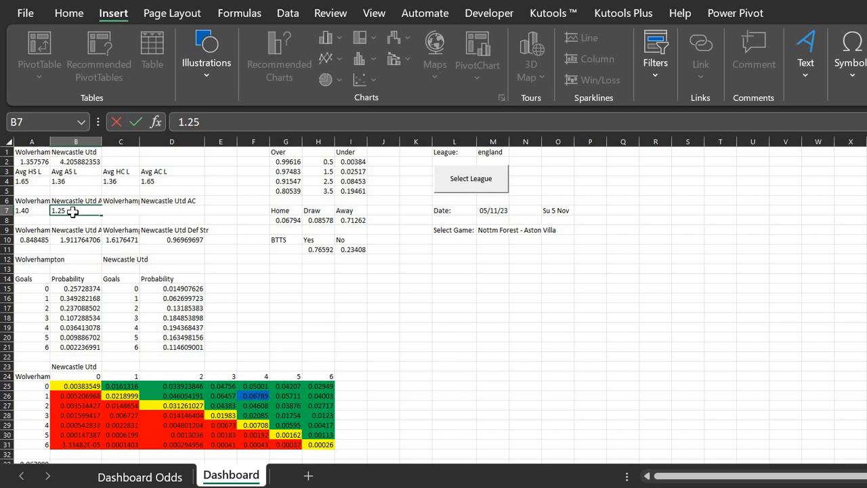
{"action": "key", "text": "Return"}
{"action": "left_click", "coordinate": [72, 210]}
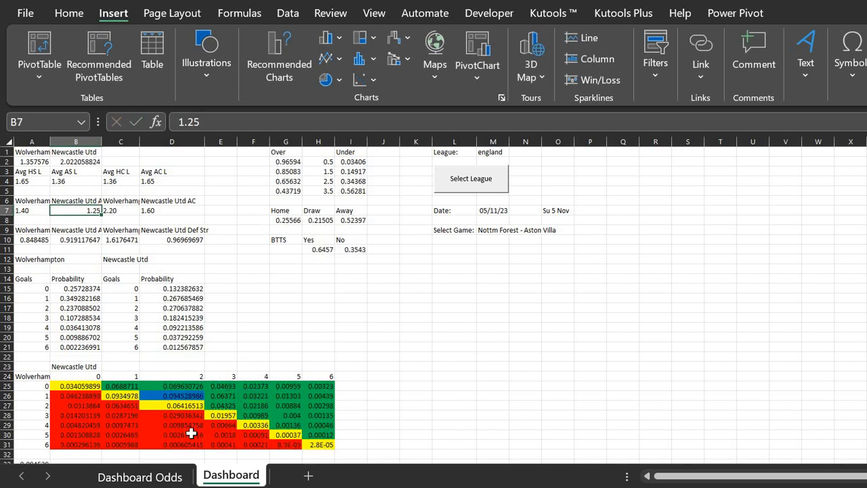
{"action": "left_click", "coordinate": [140, 476]}
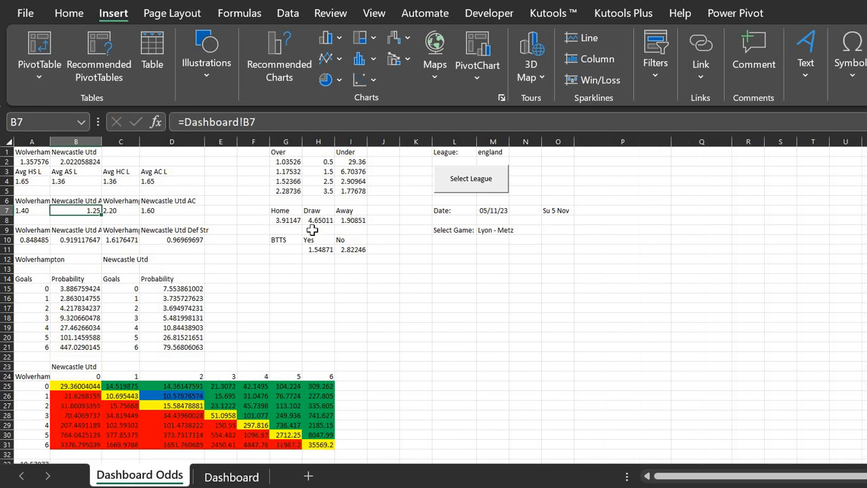
{"action": "left_click", "coordinate": [230, 476]}
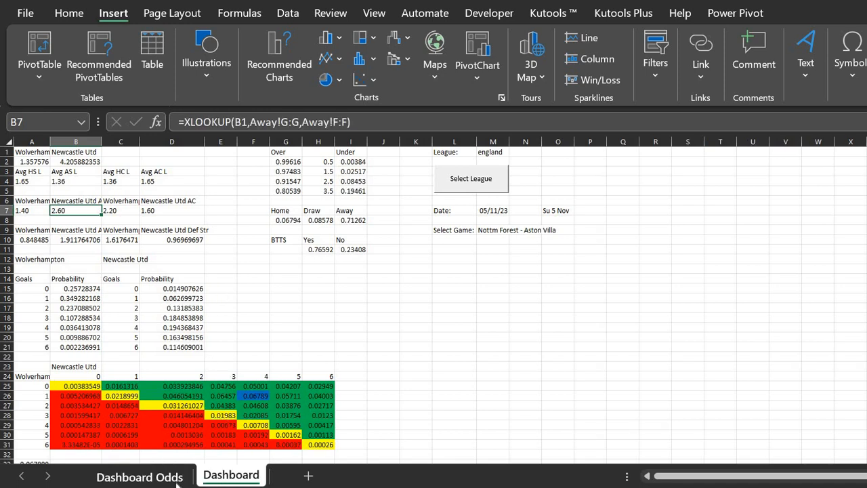
{"action": "left_click", "coordinate": [140, 476]}
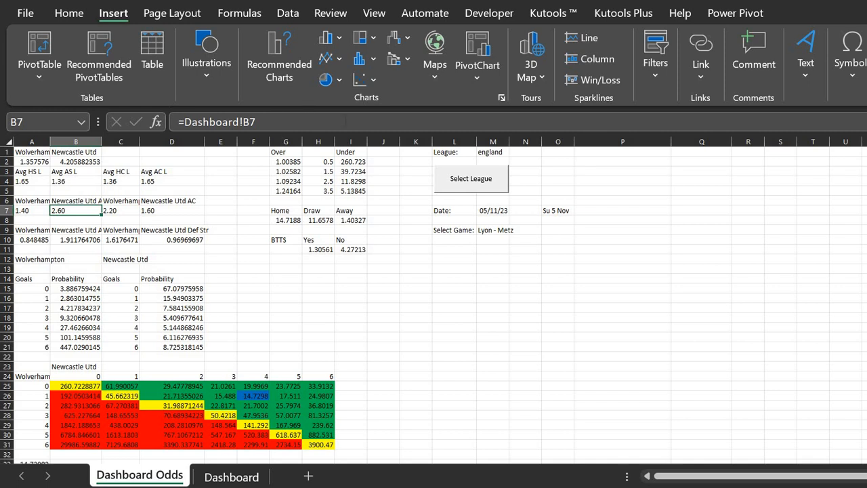
{"action": "left_click", "coordinate": [231, 476]}
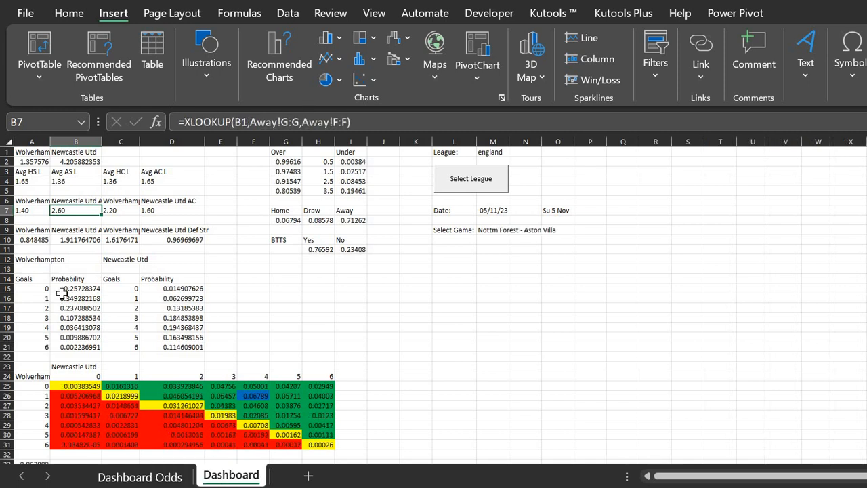
{"action": "left_click", "coordinate": [76, 298]}
{"action": "key", "text": "Up"}
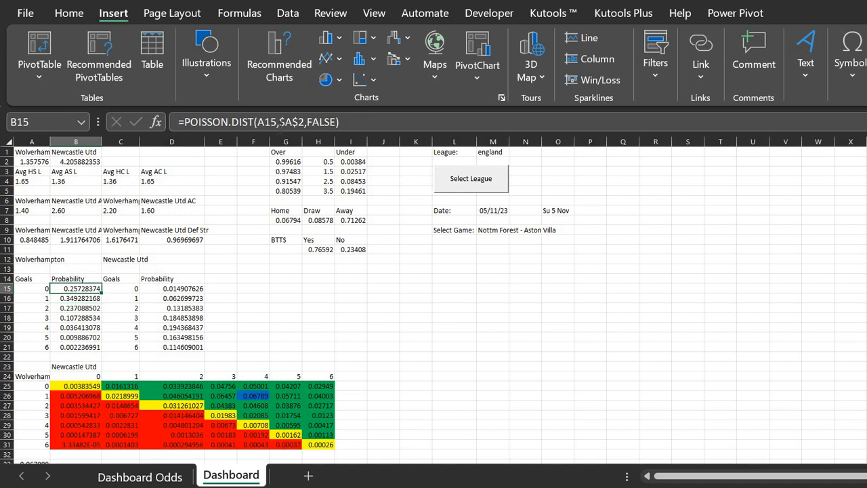
{"action": "left_click", "coordinate": [288, 122]}
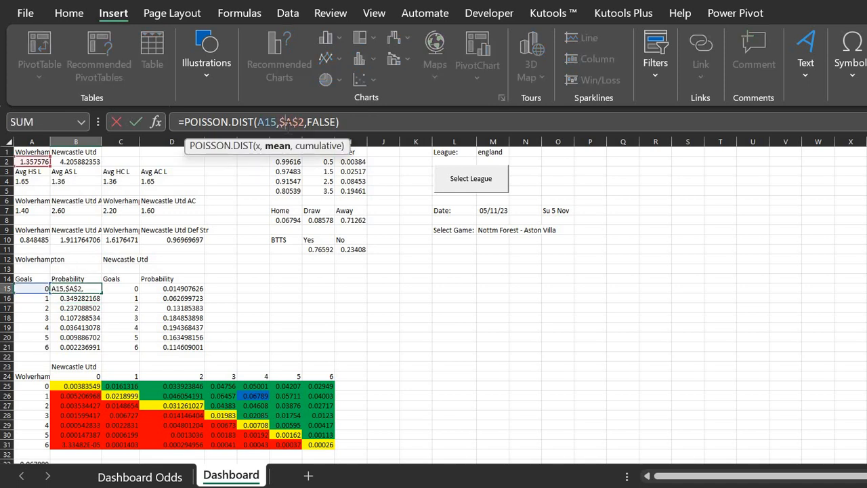
{"action": "key", "text": "ctrl+Return"}
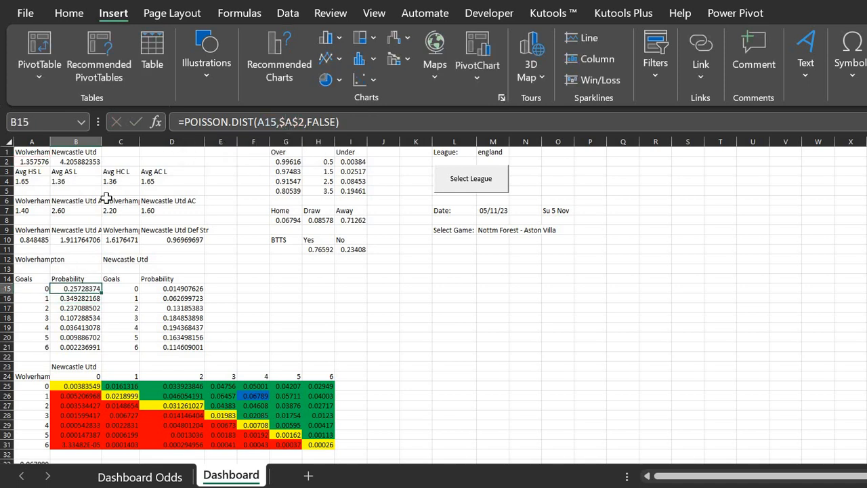
{"action": "left_click", "coordinate": [76, 210]}
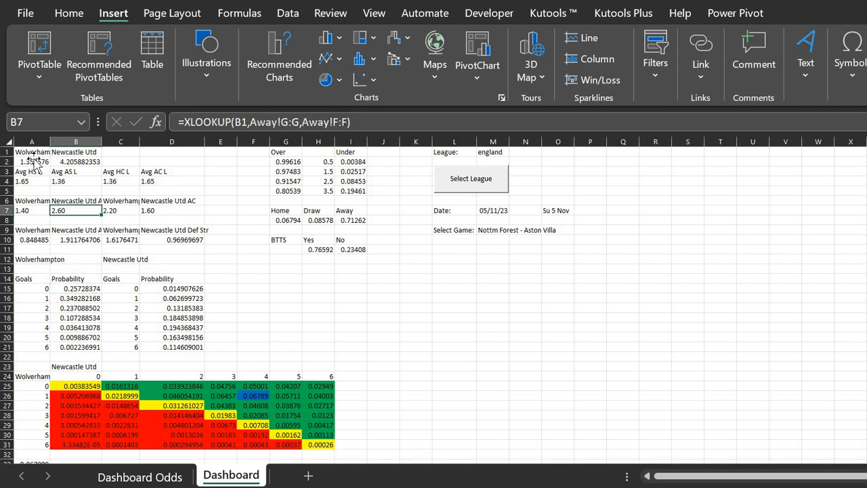
{"action": "left_click", "coordinate": [31, 161]}
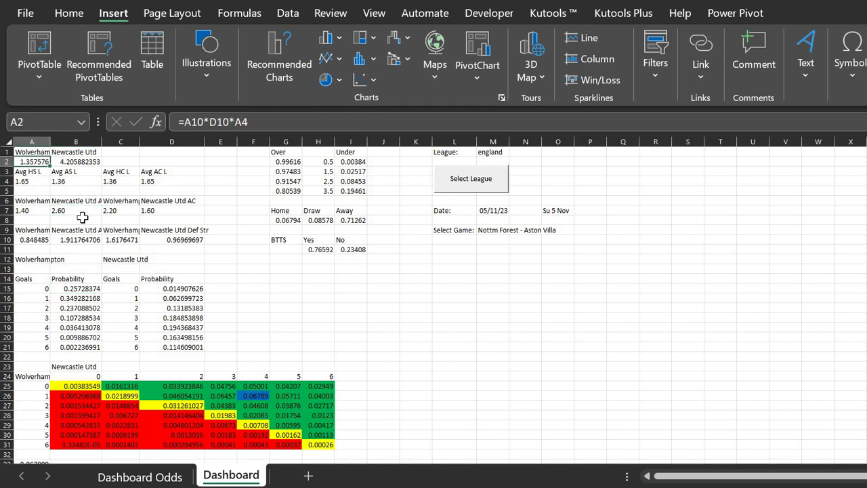
{"action": "left_click", "coordinate": [45, 241]}
{"action": "left_click", "coordinate": [63, 210]}
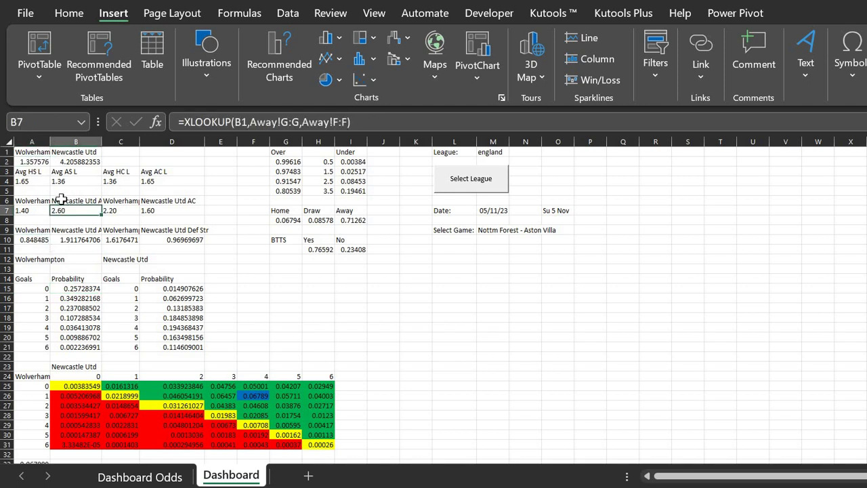
{"action": "left_click", "coordinate": [80, 161]}
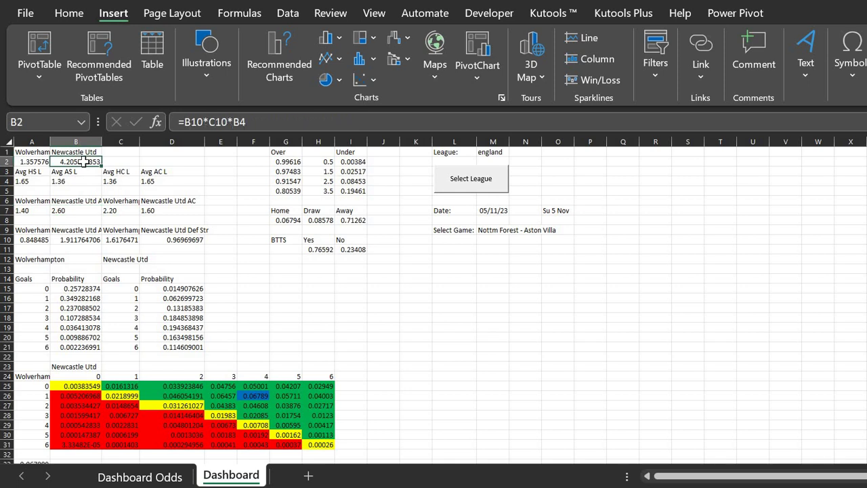
{"action": "left_click", "coordinate": [75, 210]}
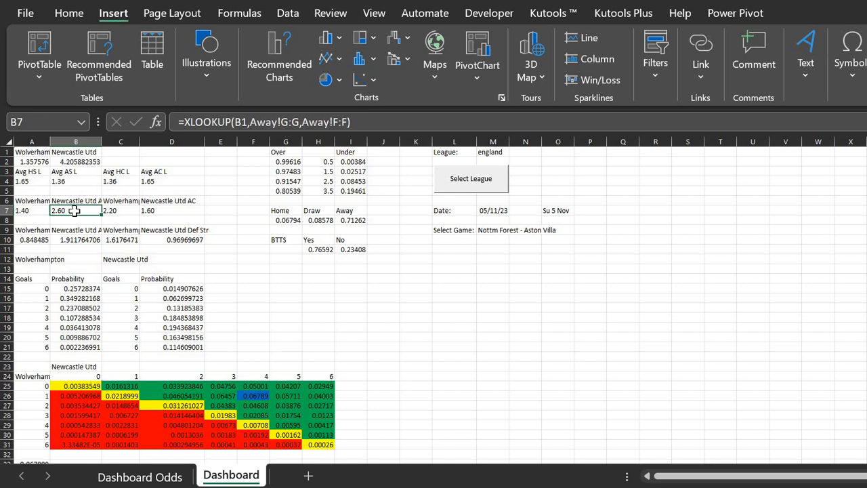
{"action": "left_click", "coordinate": [98, 289]}
{"action": "left_click", "coordinate": [162, 289]}
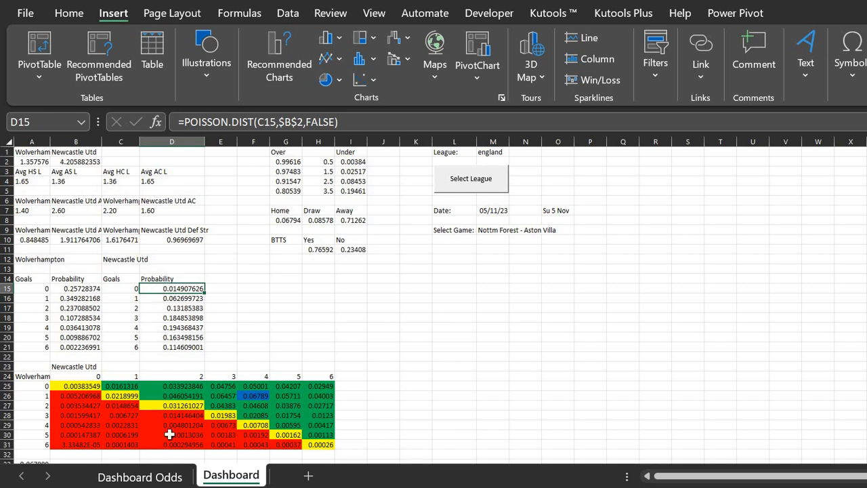
{"action": "left_click", "coordinate": [139, 477]}
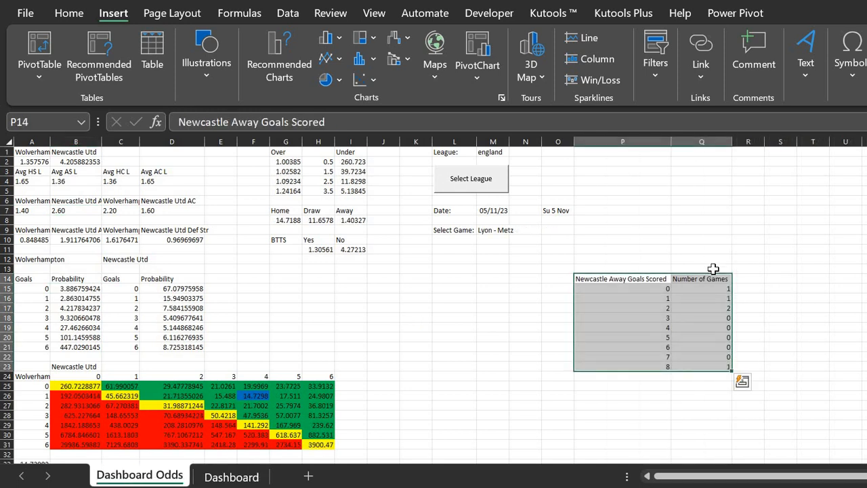
{"action": "left_click", "coordinate": [737, 297]}
{"action": "key", "text": "Right"}
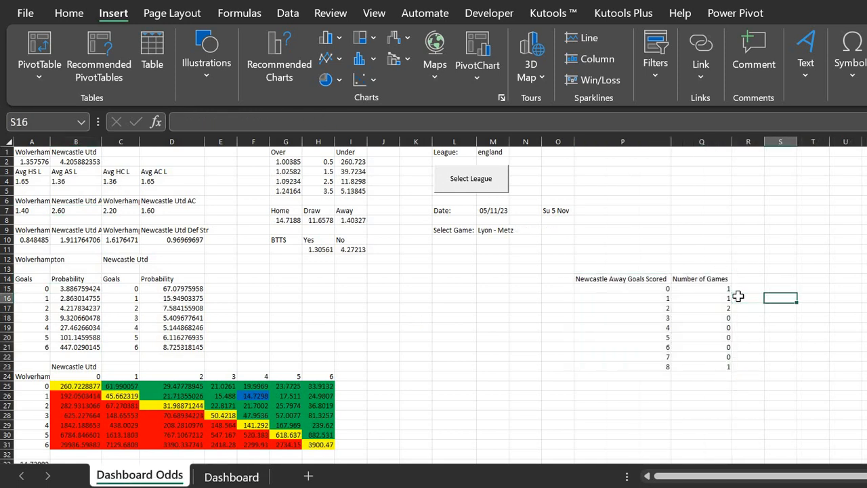
{"action": "key", "text": "Down"}
{"action": "key", "text": "Down"}
{"action": "key", "text": "Down"}
{"action": "key", "text": "Left"}
{"action": "key", "text": "Left"}
{"action": "key", "text": "Left"}
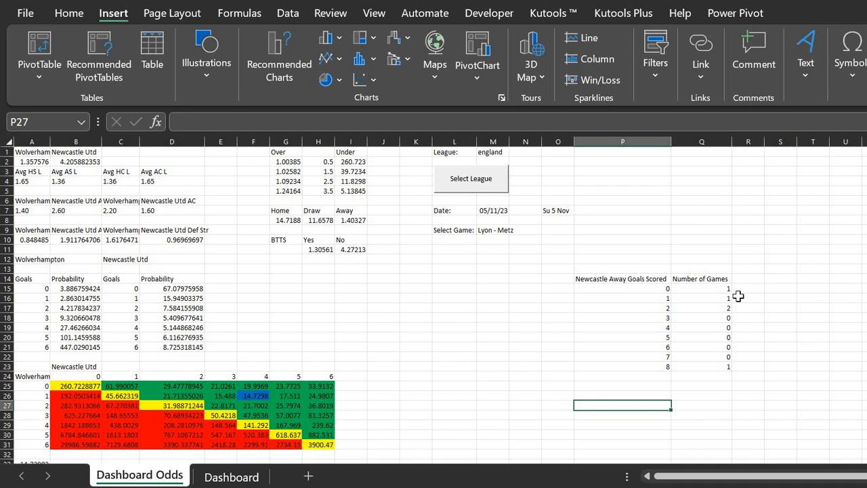
{"action": "key", "text": "Left"}
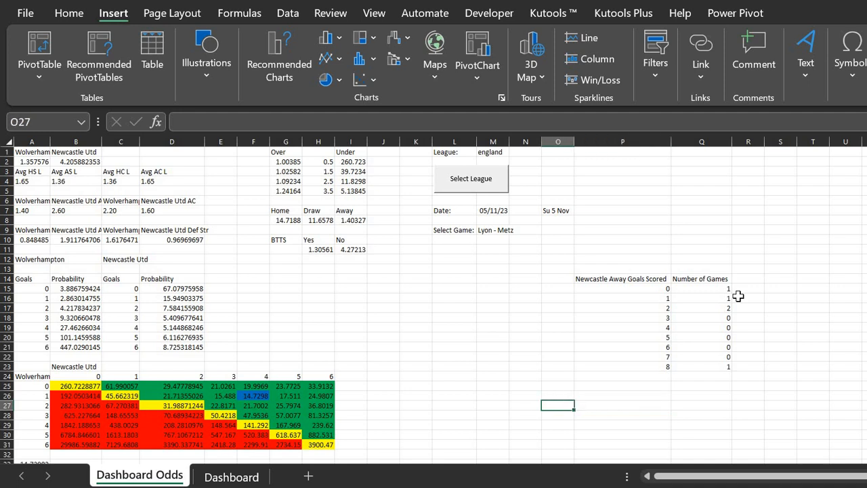
{"action": "key", "text": "Right"}
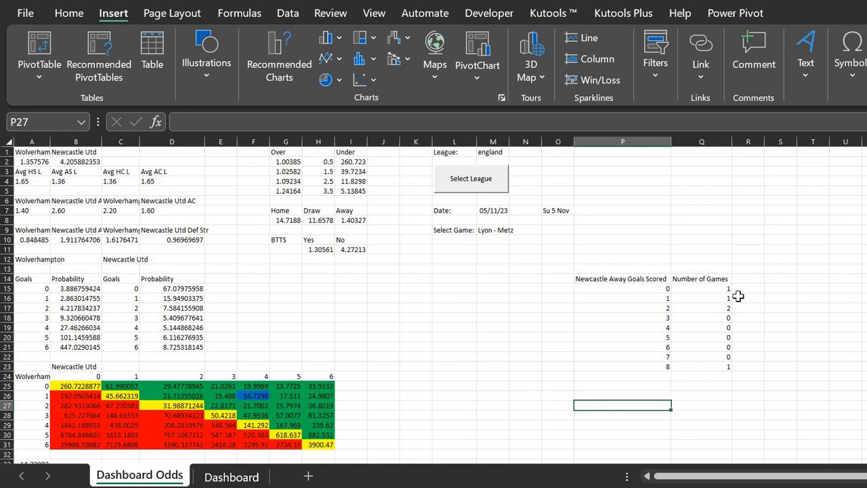
{"action": "type", "text": "0"}
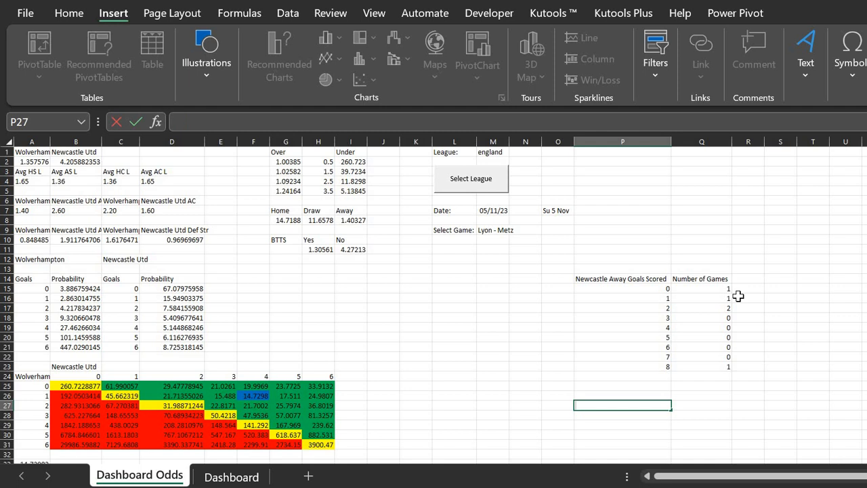
{"action": "key", "text": "Return"}
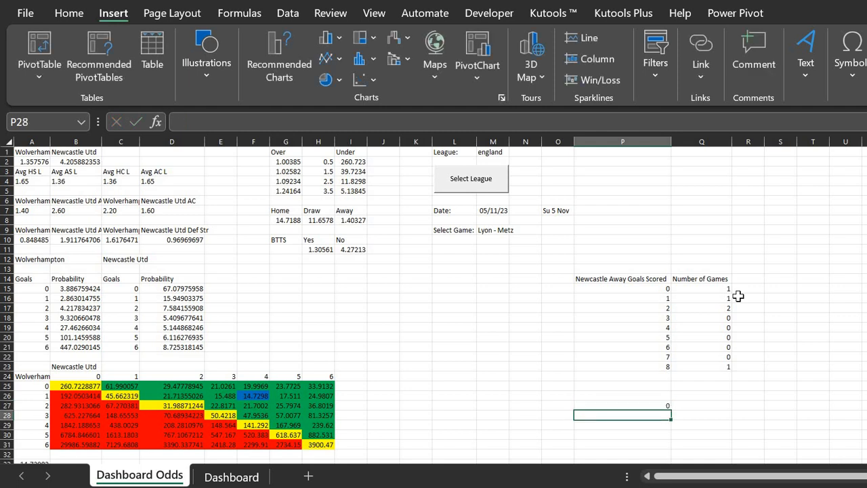
{"action": "type", "text": "1"}
{"action": "key", "text": "Return"}
{"action": "type", "text": "2"}
{"action": "key", "text": "Return"}
{"action": "type", "text": "2"}
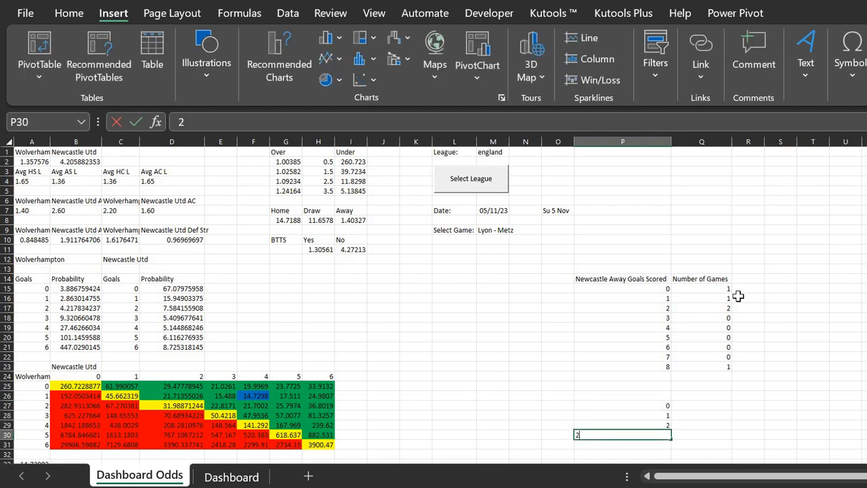
{"action": "key", "text": "Return"}
{"action": "type", "text": "8"}
{"action": "key", "text": "Return"}
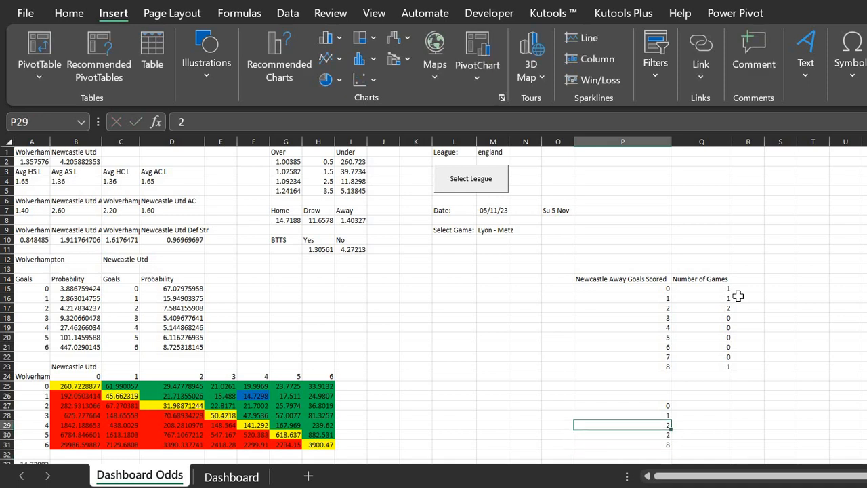
{"action": "key", "text": "Up"}
{"action": "key", "text": "Up"}
{"action": "key", "text": "Up"}
{"action": "key", "text": "Up"}
{"action": "key", "text": "Up"}
{"action": "key", "text": "shift+Down"}
{"action": "key", "text": "shift+Down"}
{"action": "key", "text": "shift+Down"}
{"action": "key", "text": "shift+Down"}
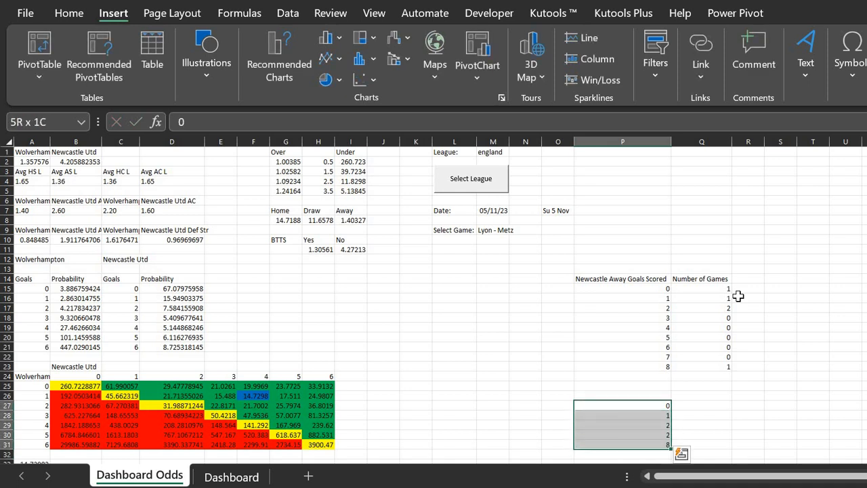
{"action": "key", "text": "Up"}
{"action": "key", "text": "Down"}
{"action": "key", "text": "Down"}
{"action": "key", "text": "Right"}
{"action": "key", "text": "Left"}
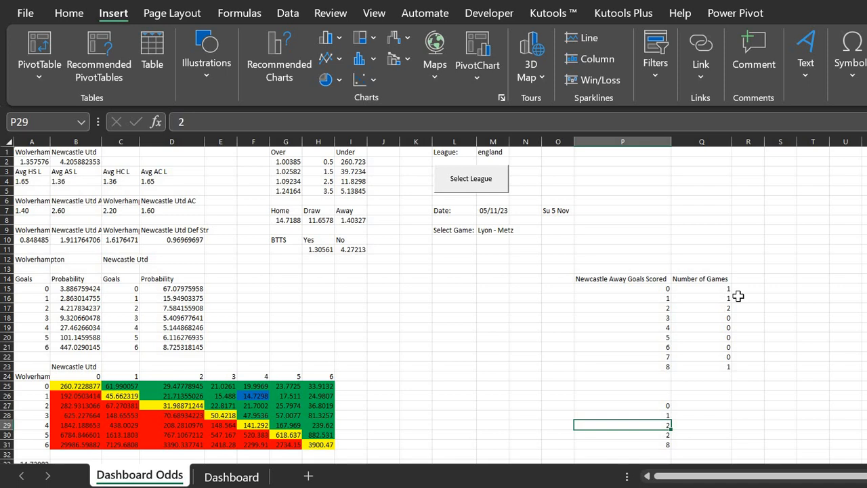
{"action": "key", "text": "Right"}
{"action": "key", "text": "Left"}
{"action": "key", "text": "Right"}
{"action": "key", "text": "Left"}
{"action": "key", "text": "Up"}
{"action": "key", "text": "Up"}
{"action": "key", "text": "shift+Down"}
{"action": "key", "text": "shift+Down"}
{"action": "key", "text": "shift+Down"}
{"action": "key", "text": "shift+Down"}
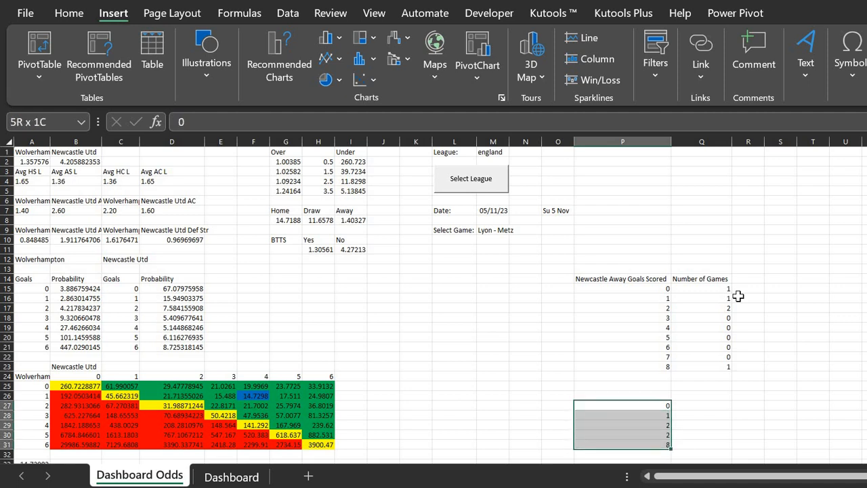
{"action": "key", "text": "Delete"}
{"action": "key", "text": "Up"}
{"action": "key", "text": "Down"}
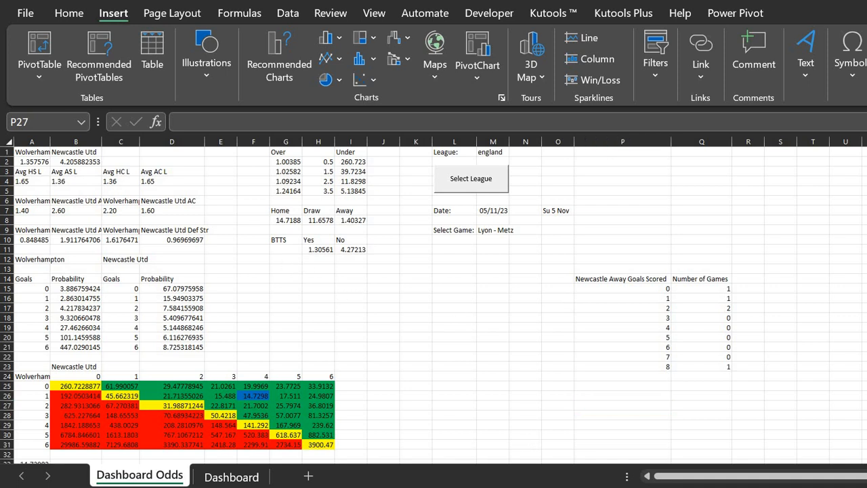
- From OddsPortal's Premier League results, open the Wolves vs Newcastle match odds page
{"action": "key", "text": "alt+Tab"}
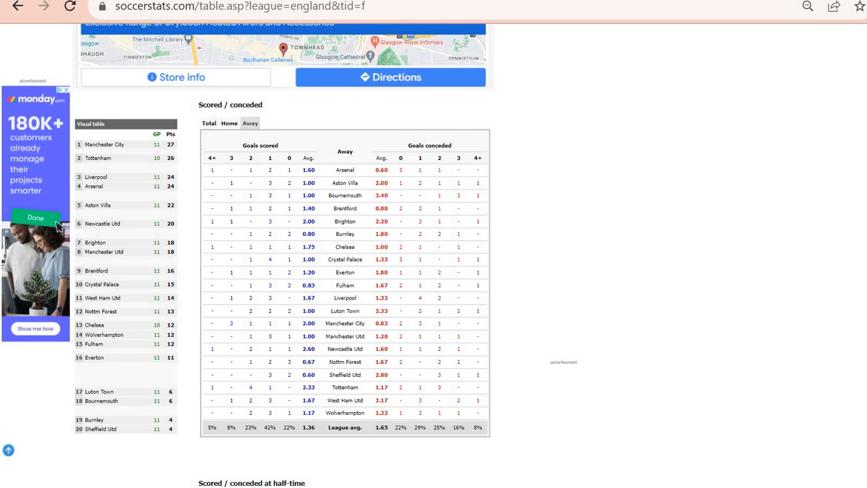
{"action": "key", "text": "ctrl+Tab"}
{"action": "left_click", "coordinate": [411, 185]}
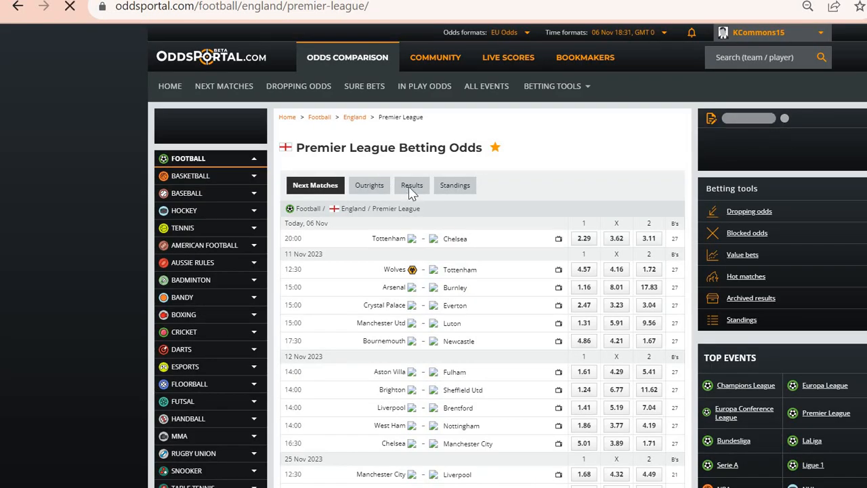
{"action": "scroll", "coordinate": [401, 277], "scroll_direction": "down", "scroll_amount": 2}
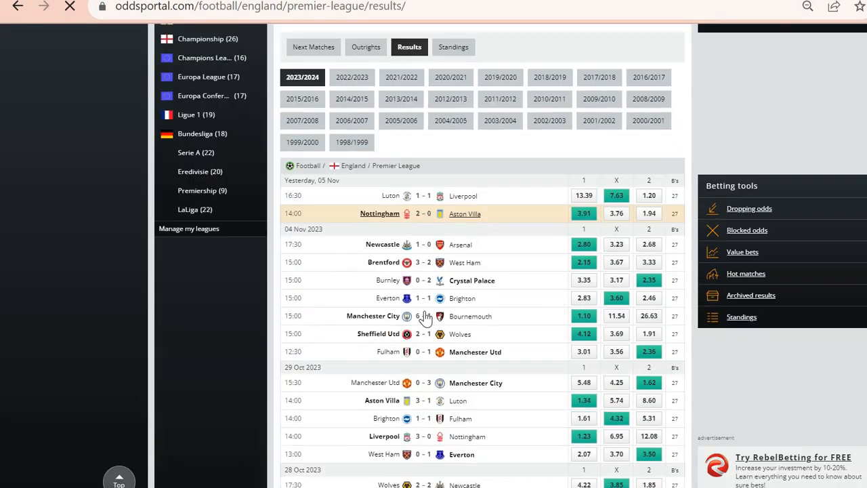
{"action": "scroll", "coordinate": [430, 381], "scroll_direction": "down", "scroll_amount": 1}
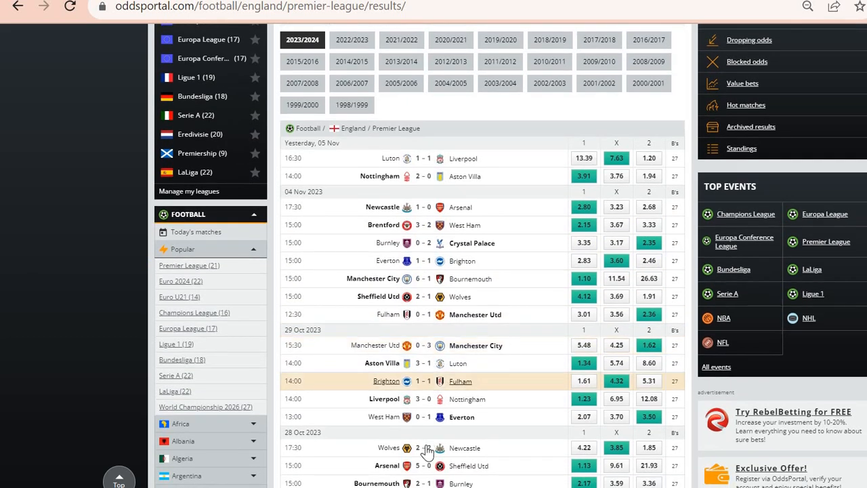
{"action": "right_click", "coordinate": [446, 346]}
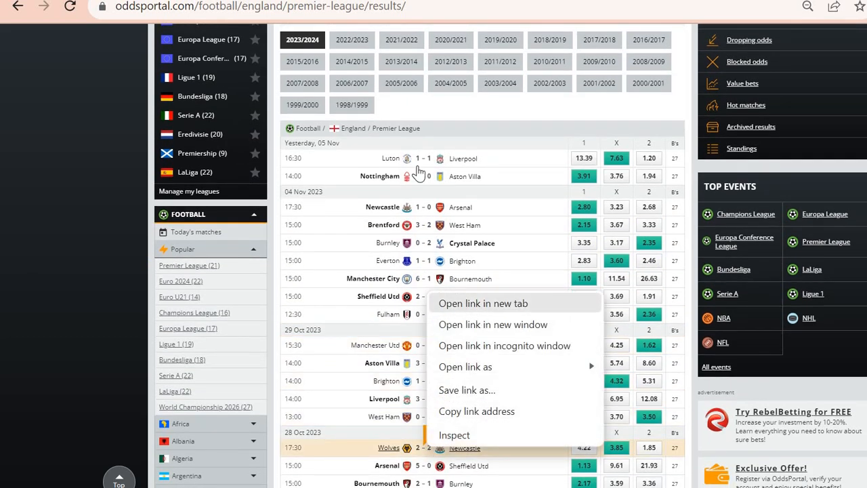
{"action": "key", "text": "Escape"}
{"action": "left_click", "coordinate": [413, 222]}
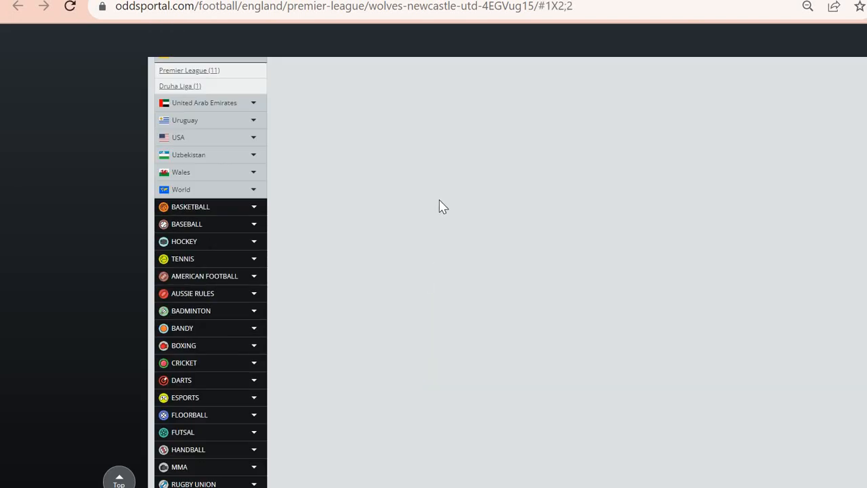
{"action": "scroll", "coordinate": [441, 204], "scroll_direction": "up", "scroll_amount": 5}
{"action": "scroll", "coordinate": [441, 205], "scroll_direction": "up", "scroll_amount": 5}
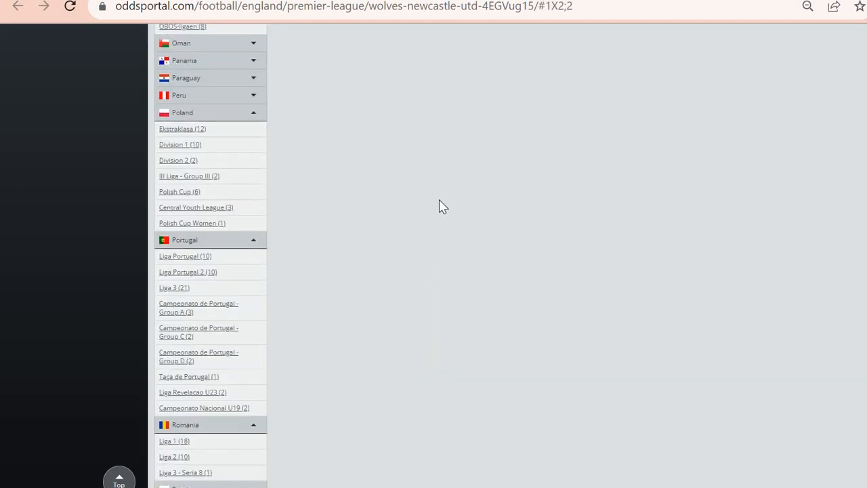
{"action": "scroll", "coordinate": [440, 205], "scroll_direction": "up", "scroll_amount": 5}
{"action": "scroll", "coordinate": [440, 205], "scroll_direction": "up", "scroll_amount": 5}
{"action": "scroll", "coordinate": [440, 205], "scroll_direction": "up", "scroll_amount": 5}
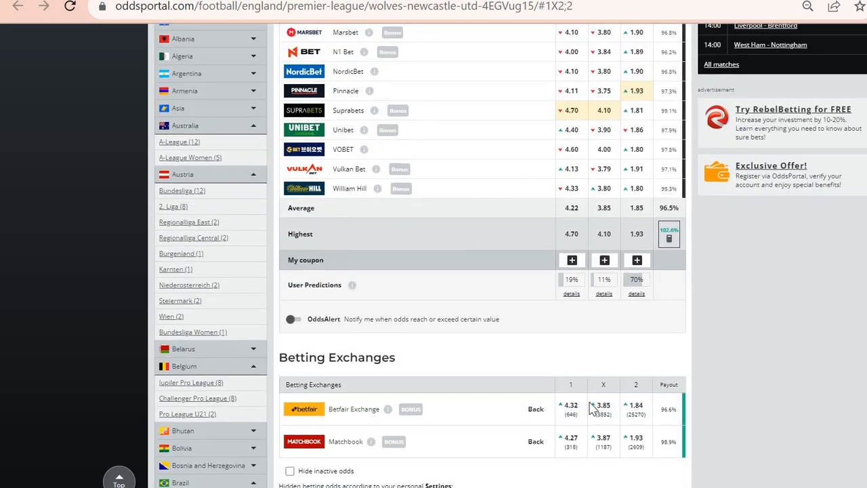
{"action": "scroll", "coordinate": [441, 204], "scroll_direction": "up", "scroll_amount": 5}
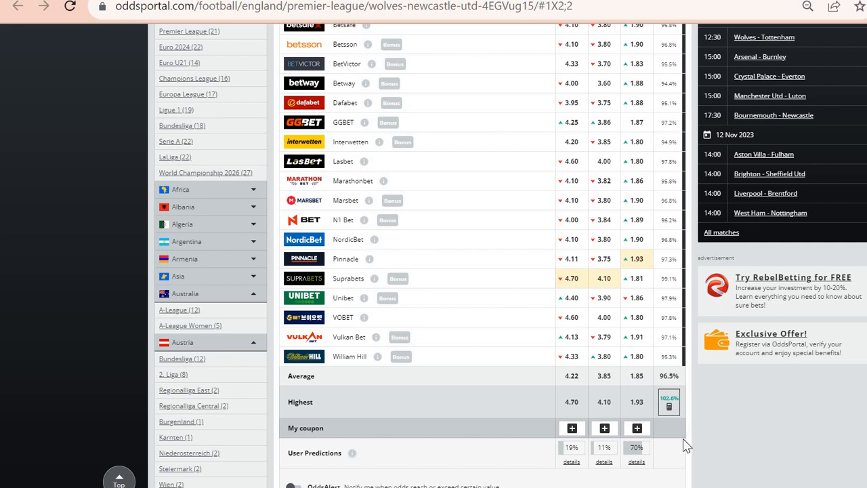
- Enter market odds 4.22, 3.85 and 1.85 for home, draw and away in G13:I13
{"action": "left_click", "coordinate": [765, 474]}
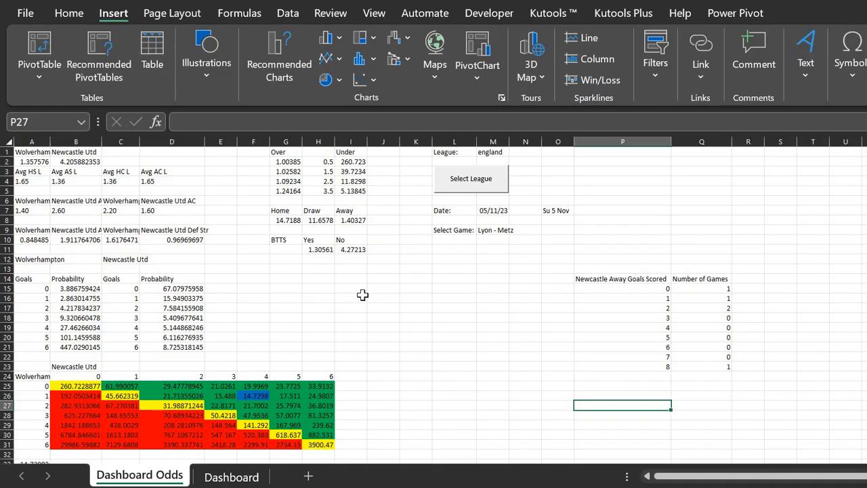
{"action": "left_click", "coordinate": [294, 268]}
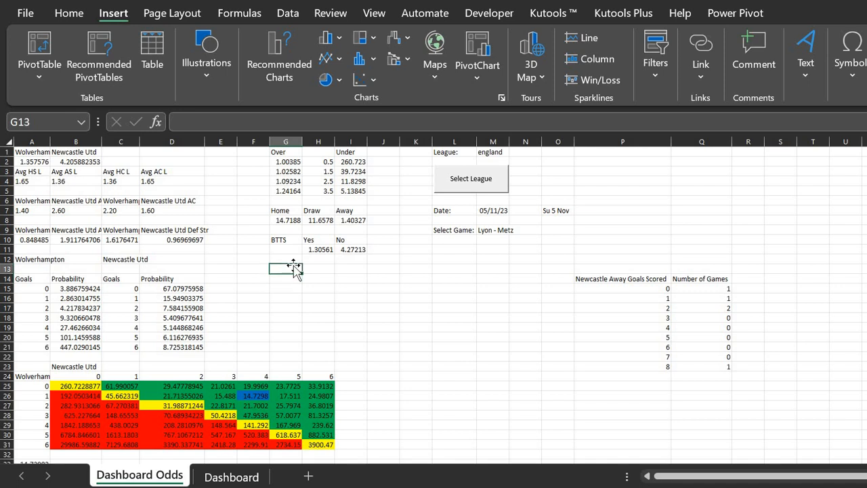
{"action": "key", "text": "alt+Tab"}
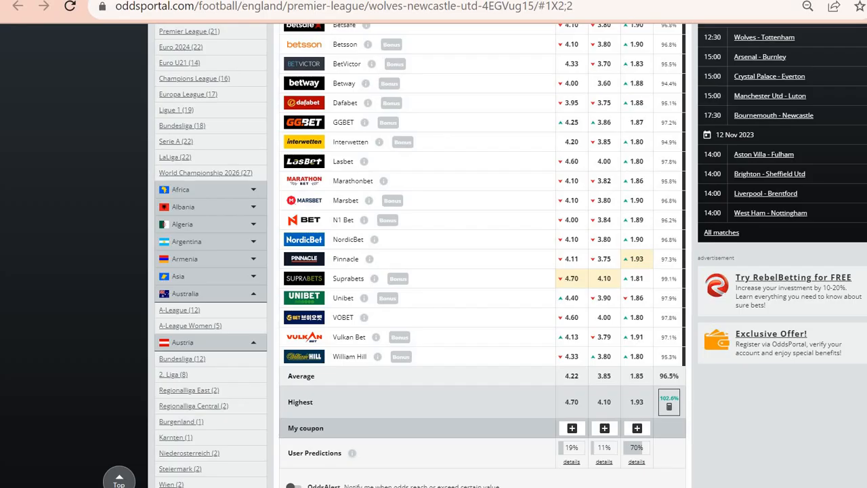
{"action": "key", "text": "alt+Tab"}
{"action": "type", "text": "4.22"}
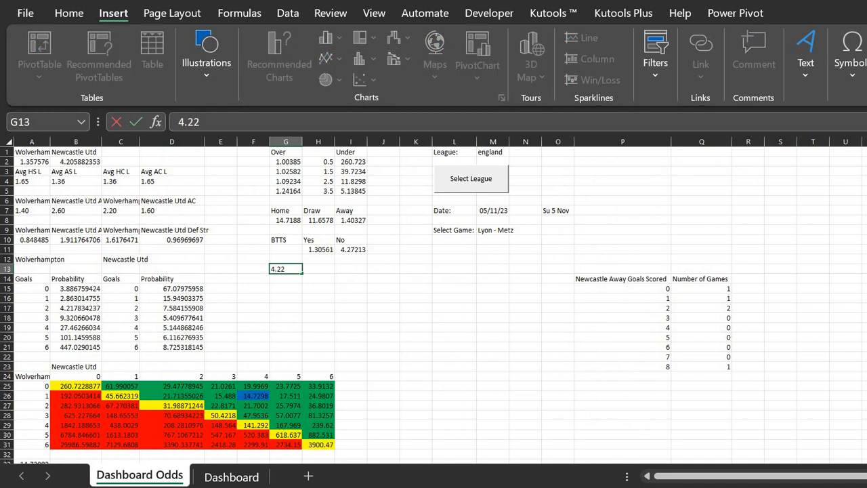
{"action": "key", "text": "Tab"}
{"action": "key", "text": "alt+Tab"}
{"action": "key", "text": "alt+Tab"}
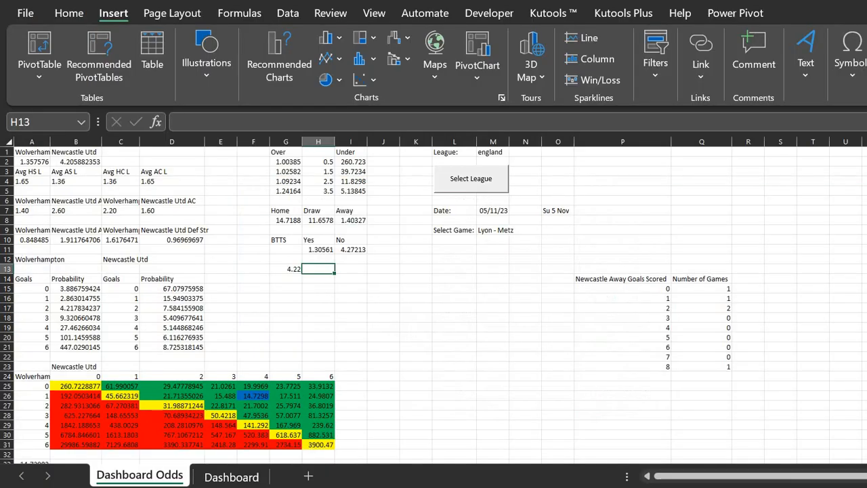
{"action": "type", "text": "3.85"}
{"action": "key", "text": "Tab"}
{"action": "type", "text": "1."}
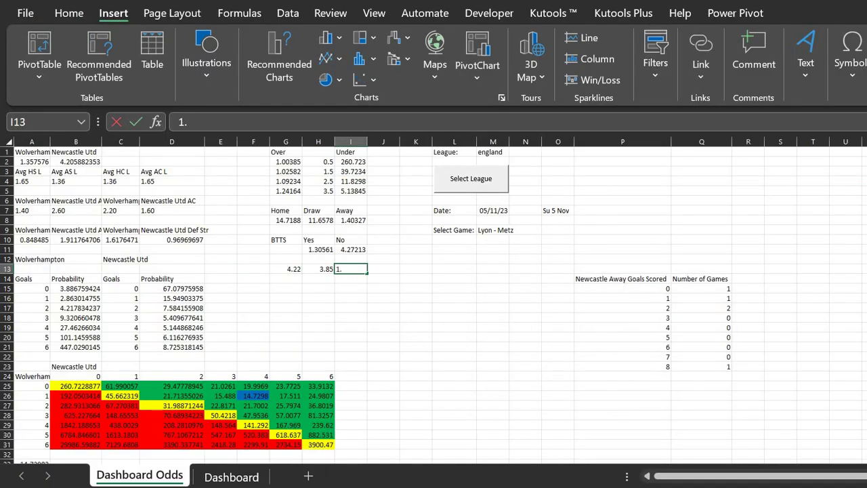
{"action": "type", "text": "85"}
{"action": "key", "text": "alt+Tab"}
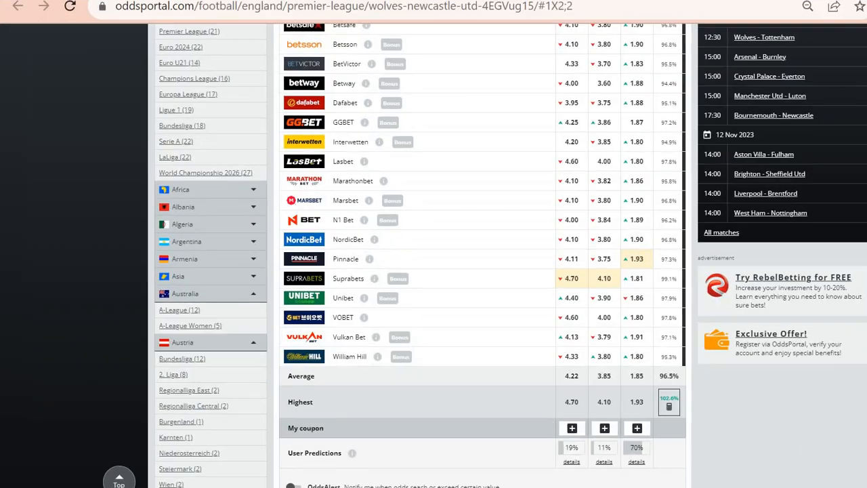
{"action": "key", "text": "alt+Tab"}
{"action": "key", "text": "Return"}
{"action": "key", "text": "Down"}
{"action": "key", "text": "Left"}
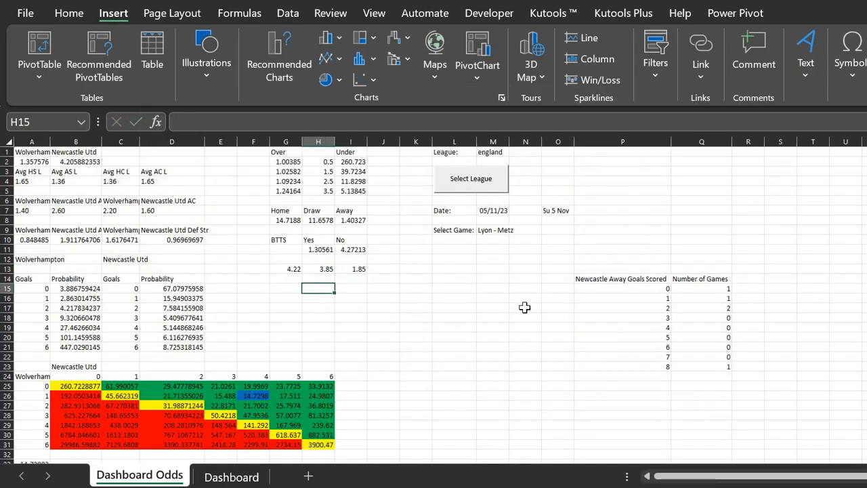
{"action": "key", "text": "Left"}
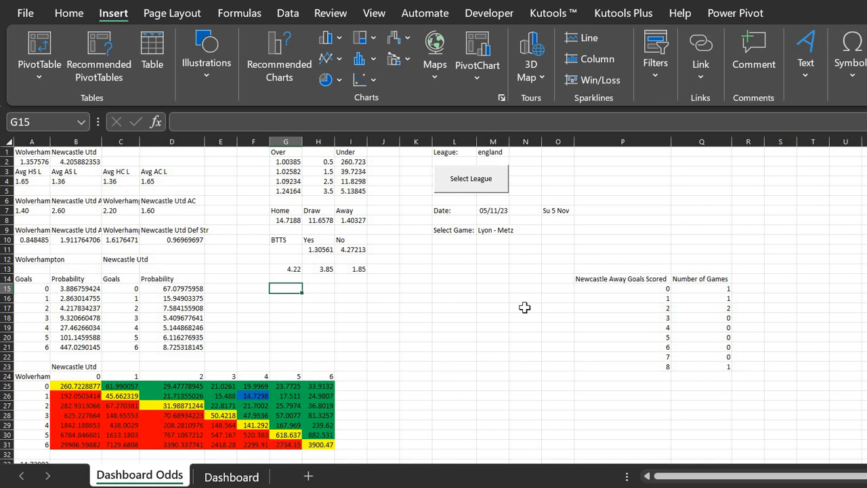
- Set Newcastle's value in Dashboard cell B7 to 1.25
{"action": "left_click", "coordinate": [230, 477]}
{"action": "left_click", "coordinate": [78, 210]}
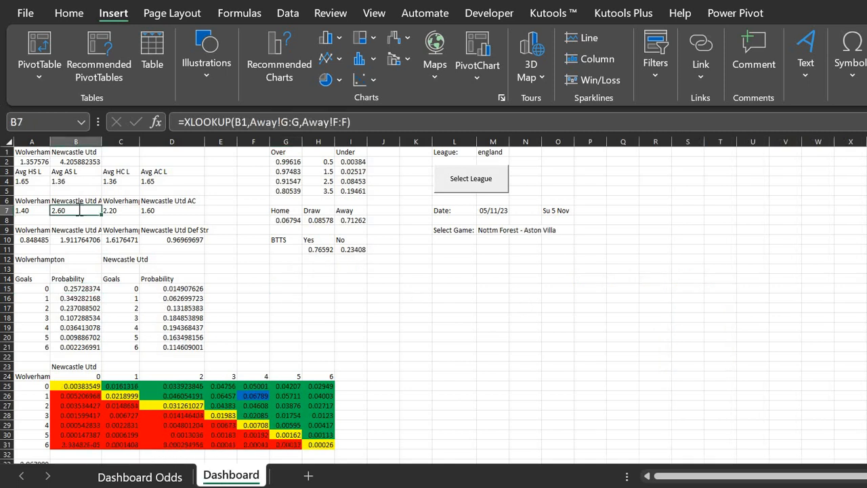
{"action": "type", "text": "1.25"}
{"action": "key", "text": "Return"}
{"action": "left_click", "coordinate": [77, 210]}
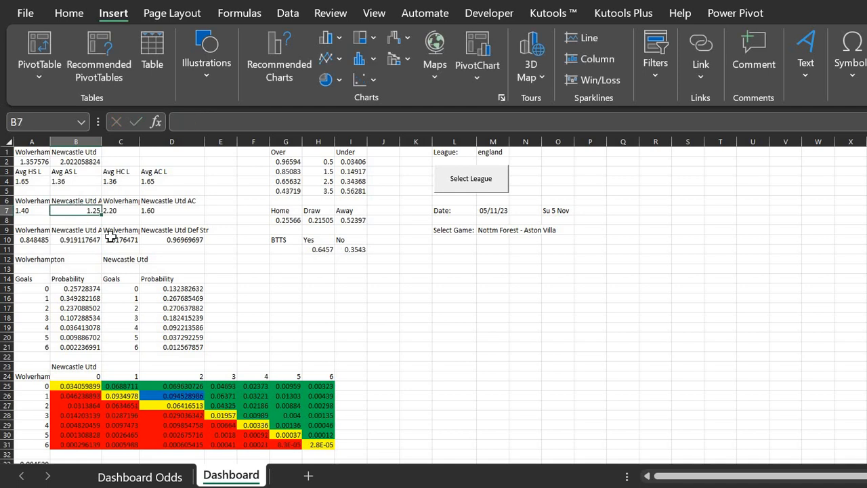
{"action": "key", "text": "ctrl+Page_Up"}
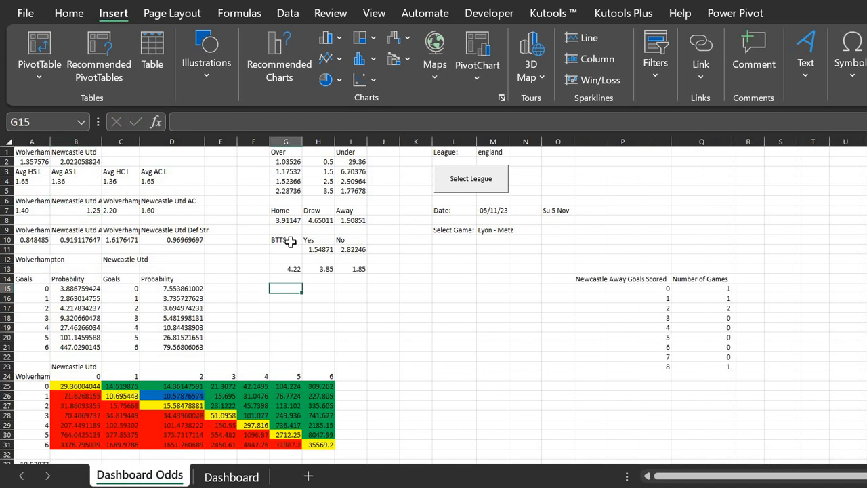
- Paste the predicted Home/Draw/Away odds from G8:I8 into G15:I15 as values
{"action": "left_click", "coordinate": [287, 221]}
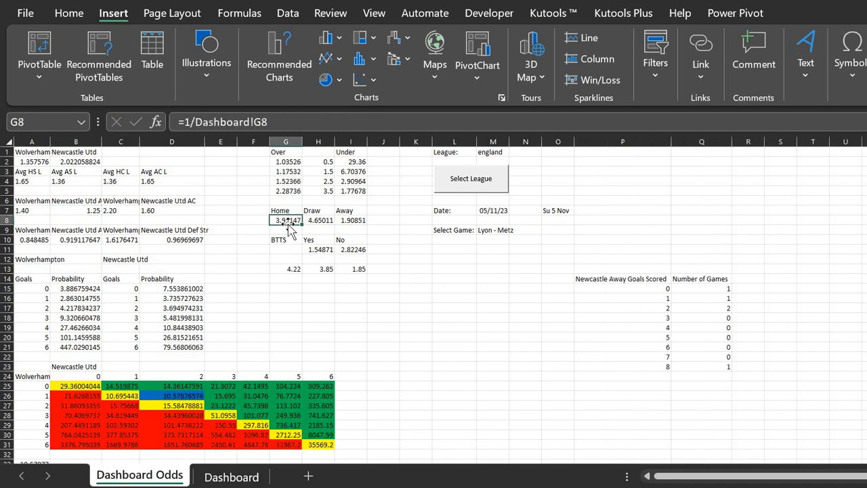
{"action": "key", "text": "shift+Right"}
{"action": "key", "text": "shift+Right"}
{"action": "key", "text": "ctrl+c"}
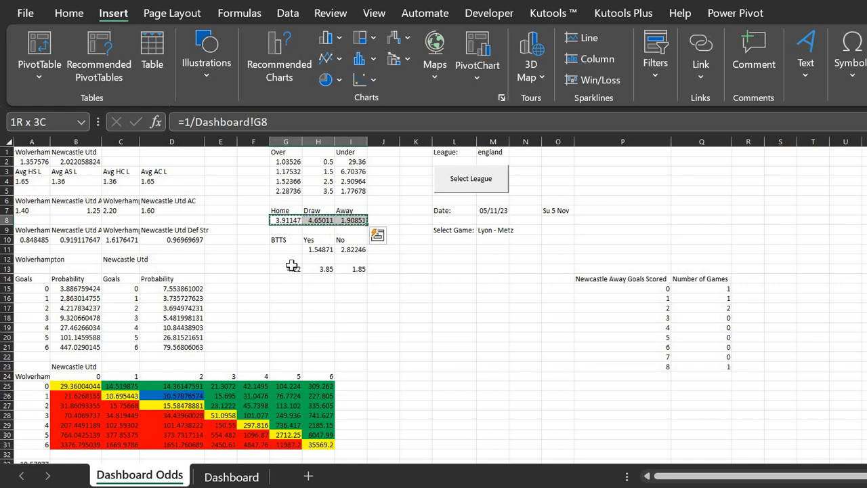
{"action": "key", "text": "Down"}
{"action": "key", "text": "Down"}
{"action": "key", "text": "Down"}
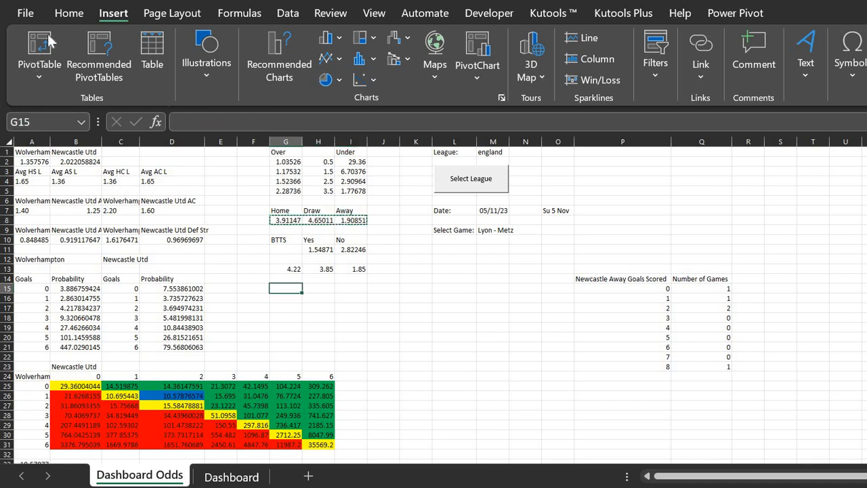
{"action": "left_click", "coordinate": [62, 15]}
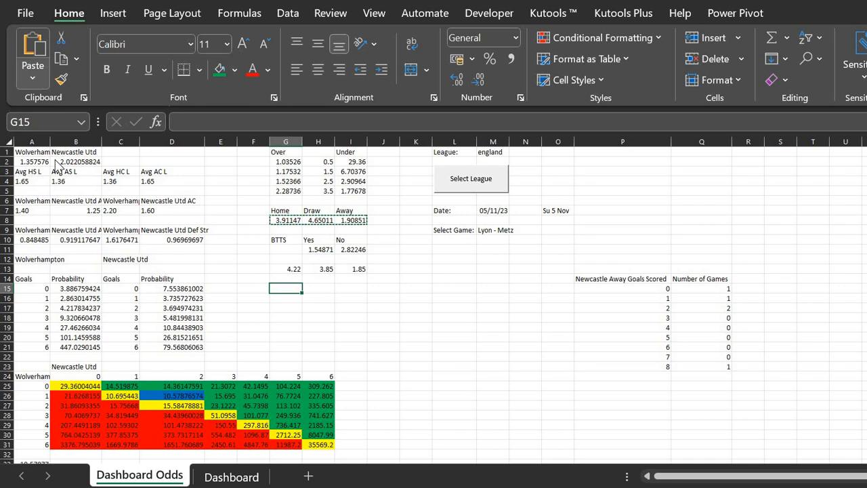
{"action": "left_click", "coordinate": [33, 77]}
{"action": "left_click", "coordinate": [30, 197]}
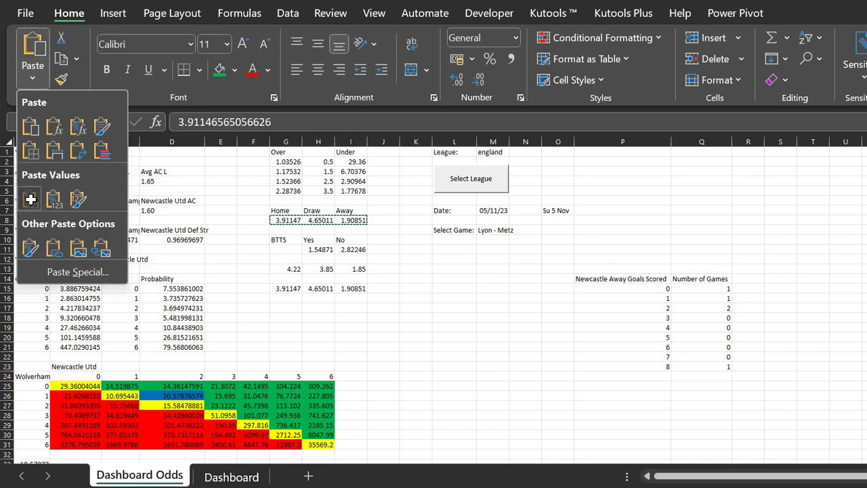
{"action": "left_click", "coordinate": [231, 476]}
- Replace B7 with D7's XLOOKUP returning Away!F:F, giving Newcastle 2.60
{"action": "left_click", "coordinate": [57, 211]}
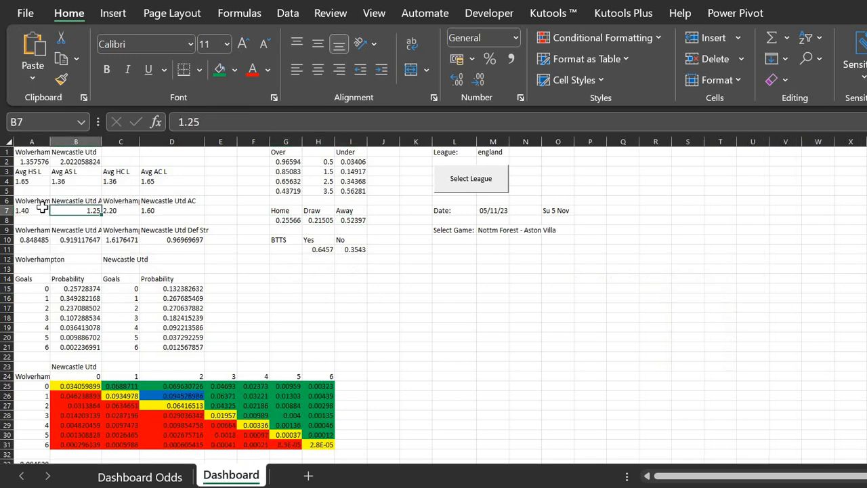
{"action": "left_click", "coordinate": [41, 210]}
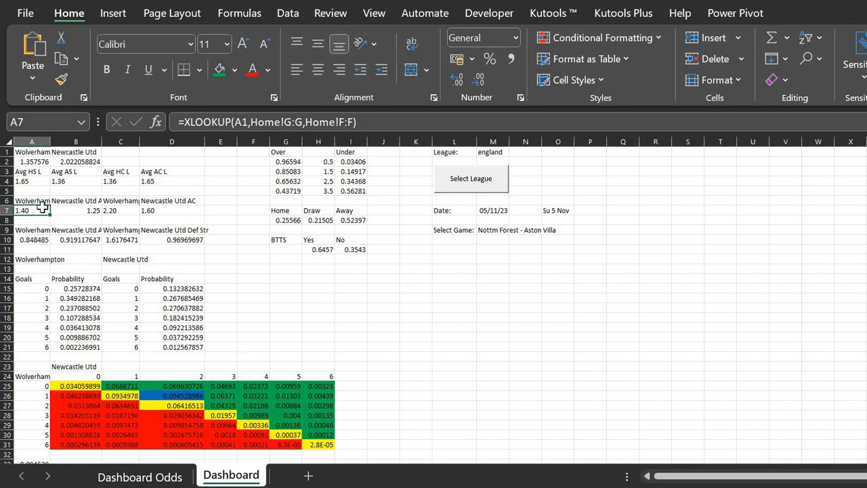
{"action": "key", "text": "Right"}
{"action": "key", "text": "Right"}
{"action": "key", "text": "Right"}
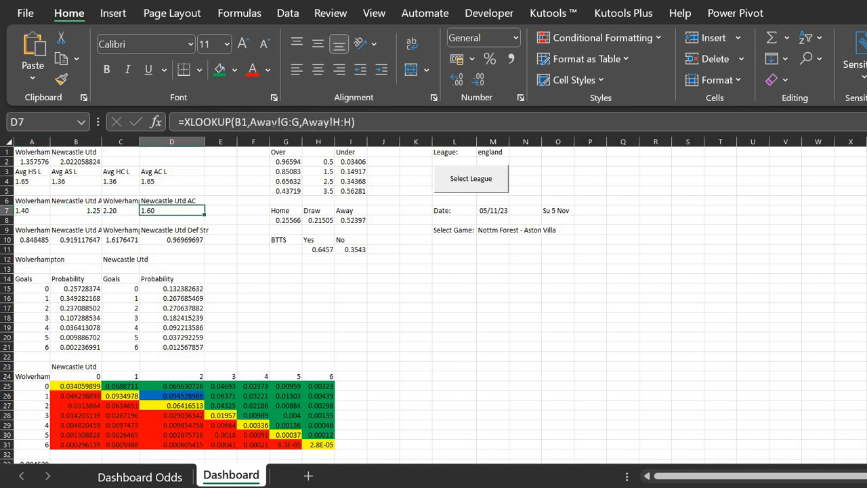
{"action": "key", "text": "F2"}
{"action": "key", "text": "ctrl+a"}
{"action": "key", "text": "ctrl+c"}
{"action": "key", "text": "Escape"}
{"action": "left_click", "coordinate": [75, 220]}
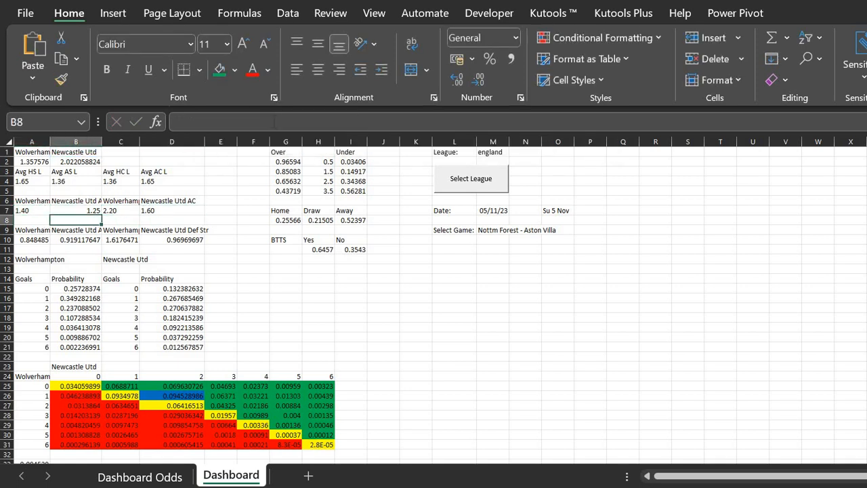
{"action": "key", "text": "Up"}
{"action": "key", "text": "F2"}
{"action": "key", "text": "ctrl+a"}
{"action": "key", "text": "ctrl+v"}
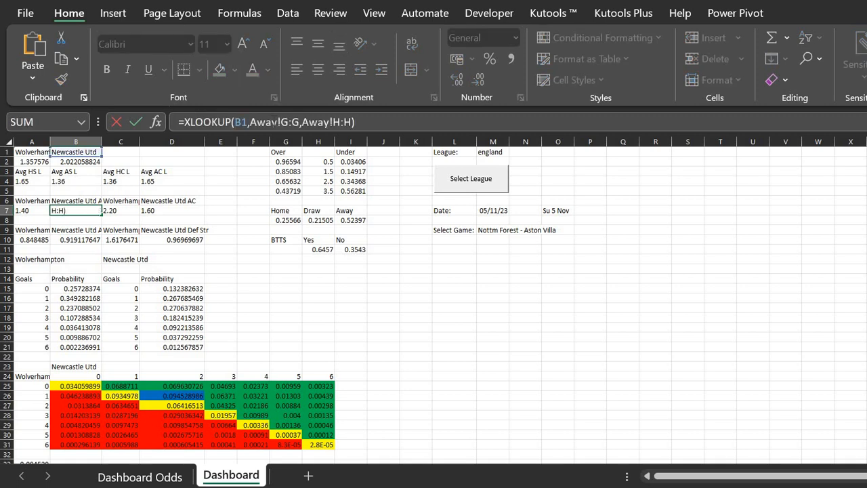
{"action": "key", "text": "BackSpace"}
{"action": "key", "text": "BackSpace"}
{"action": "key", "text": "BackSpace"}
{"action": "type", "text": "F"}
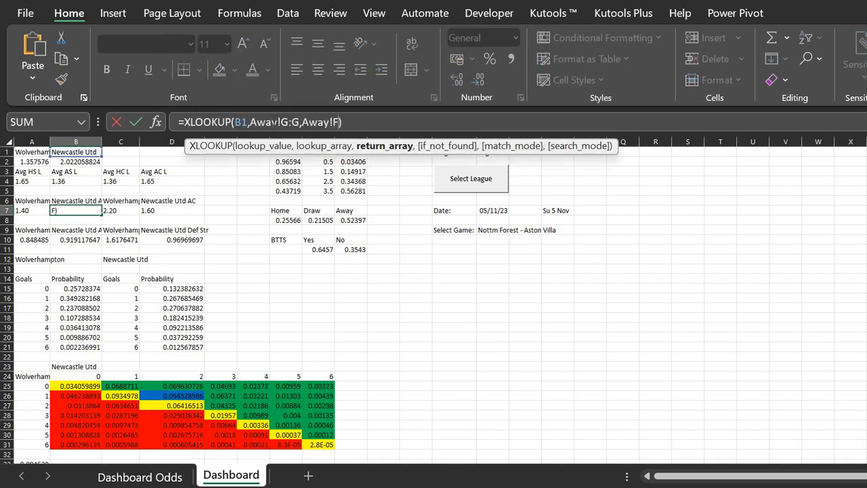
{"action": "type", "text": ":F"}
{"action": "key", "text": "Return"}
{"action": "key", "text": "Up"}
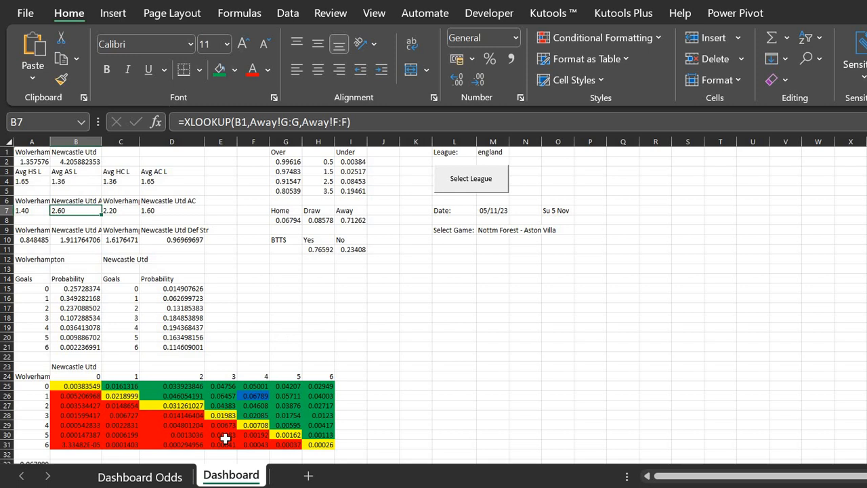
- Paste the recalculated predicted odds from G8:I8 into G17:I17 as values
{"action": "left_click", "coordinate": [139, 477]}
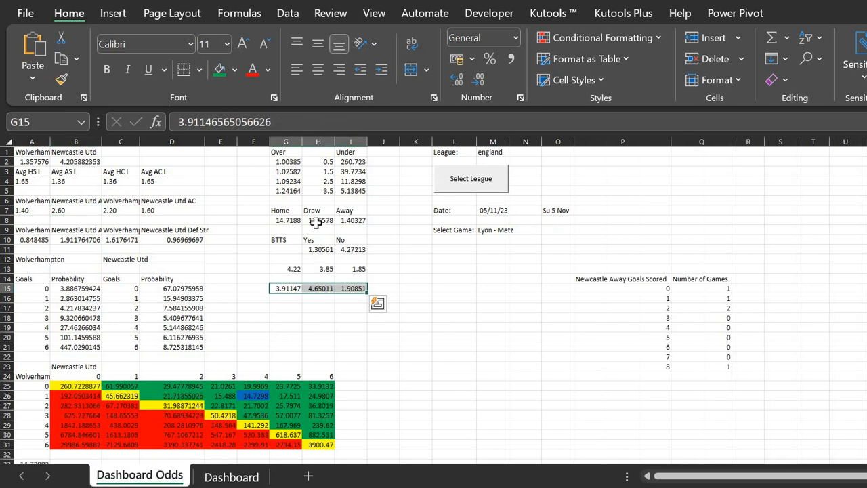
{"action": "left_click", "coordinate": [407, 286]}
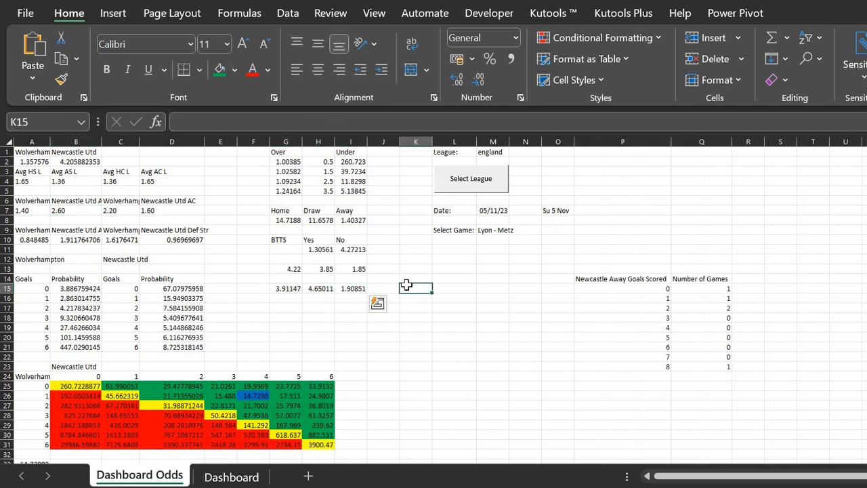
{"action": "key", "text": "Left"}
{"action": "key", "text": "Left"}
{"action": "key", "text": "Right"}
{"action": "key", "text": "Right"}
{"action": "key", "text": "Down"}
{"action": "key", "text": "Down"}
{"action": "key", "text": "Left"}
{"action": "key", "text": "Up"}
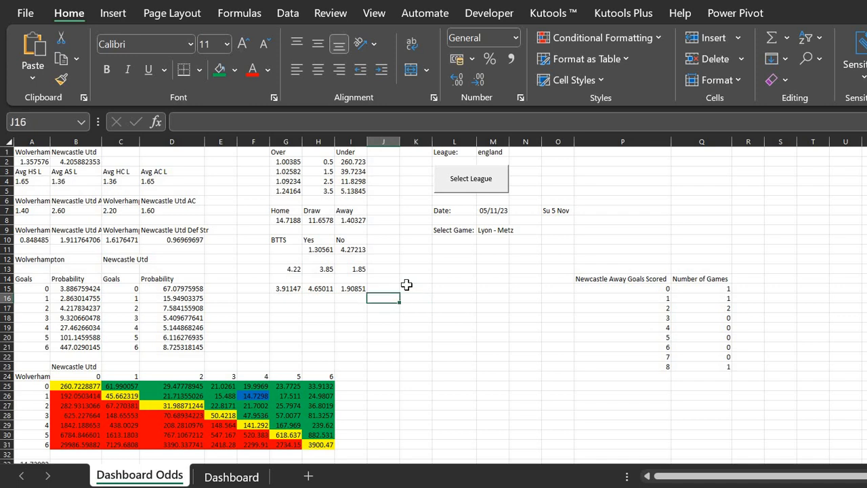
{"action": "key", "text": "Up"}
{"action": "key", "text": "Up"}
{"action": "key", "text": "Up"}
{"action": "key", "text": "Up"}
{"action": "key", "text": "Up"}
{"action": "key", "text": "Up"}
{"action": "key", "text": "Up"}
{"action": "key", "text": "Up"}
{"action": "key", "text": "Left"}
{"action": "key", "text": "Left"}
{"action": "key", "text": "Left"}
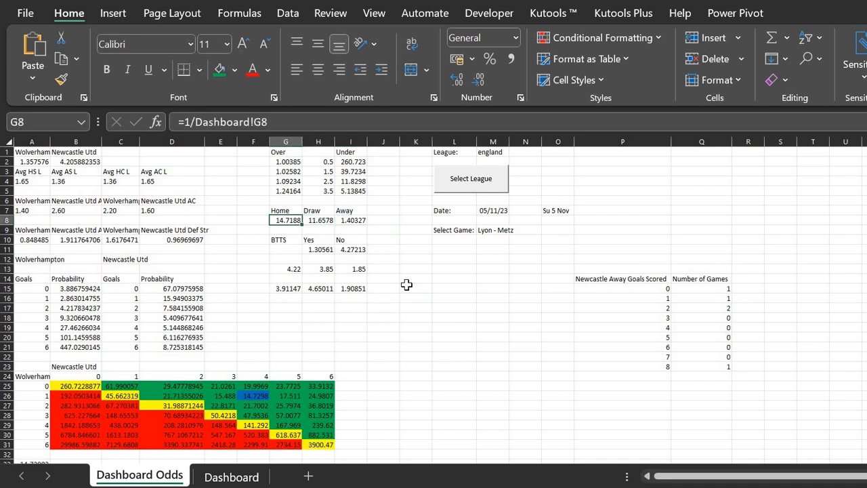
{"action": "key", "text": "shift+Right"}
{"action": "key", "text": "shift+Right"}
{"action": "key", "text": "ctrl+c"}
{"action": "key", "text": "Down"}
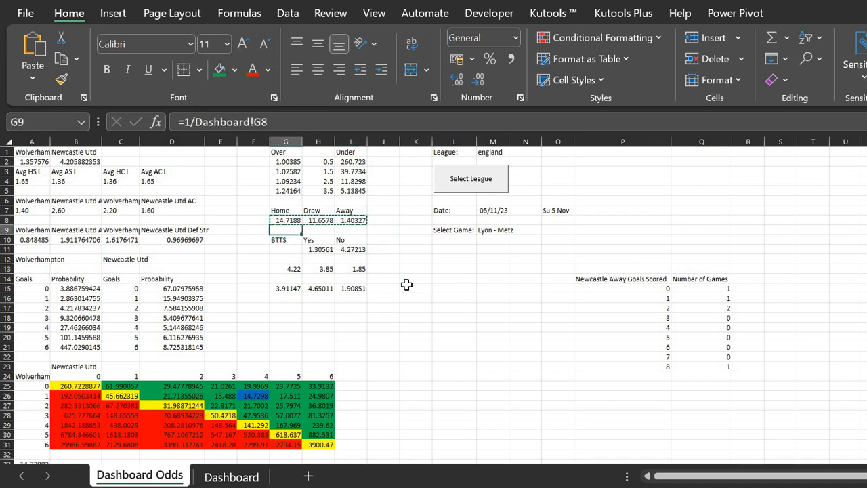
{"action": "key", "text": "Down"}
{"action": "key", "text": "Down"}
{"action": "key", "text": "Down"}
{"action": "key", "text": "Down"}
{"action": "key", "text": "Down"}
{"action": "key", "text": "Down"}
{"action": "key", "text": "Down"}
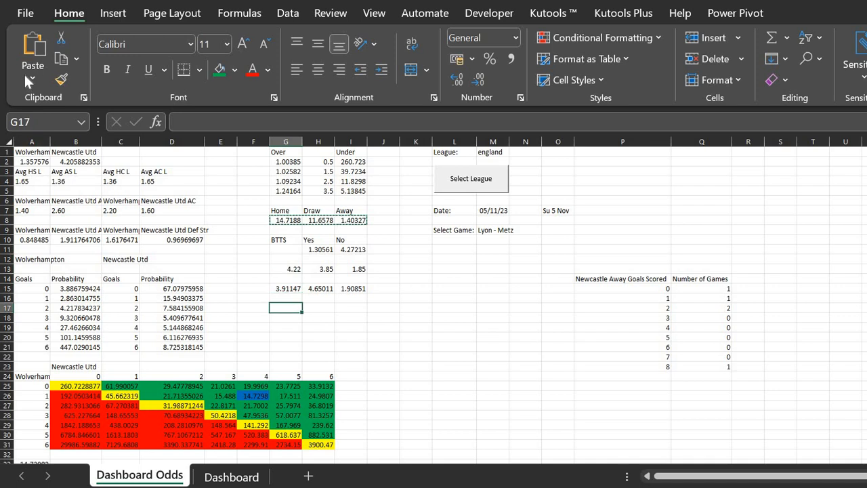
{"action": "left_click", "coordinate": [32, 76]}
{"action": "left_click", "coordinate": [82, 197]}
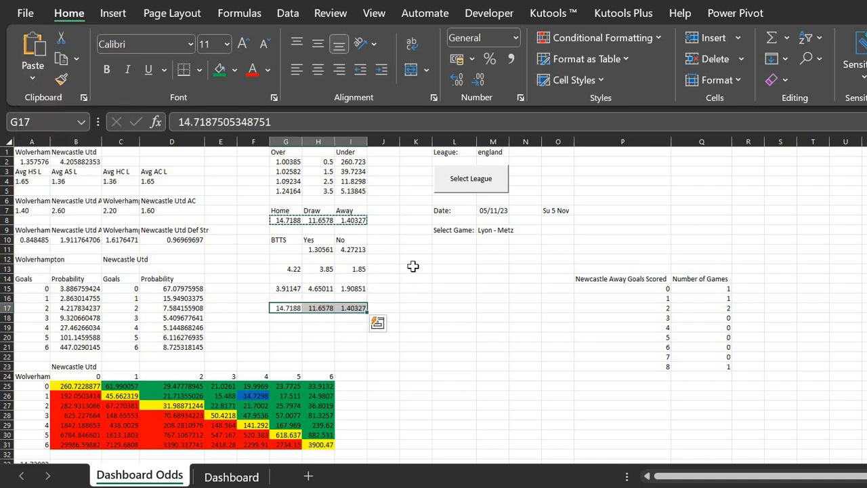
{"action": "left_click", "coordinate": [413, 267]}
{"action": "type", "text": "A"}
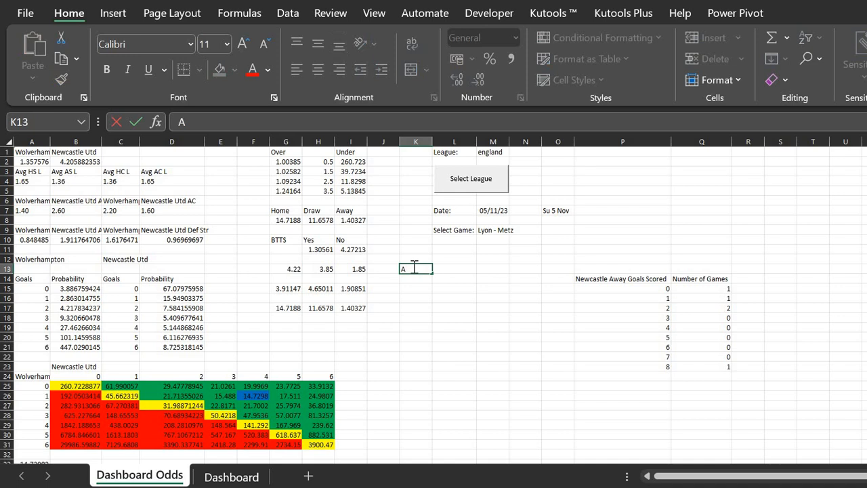
{"action": "type", "text": "dds"}
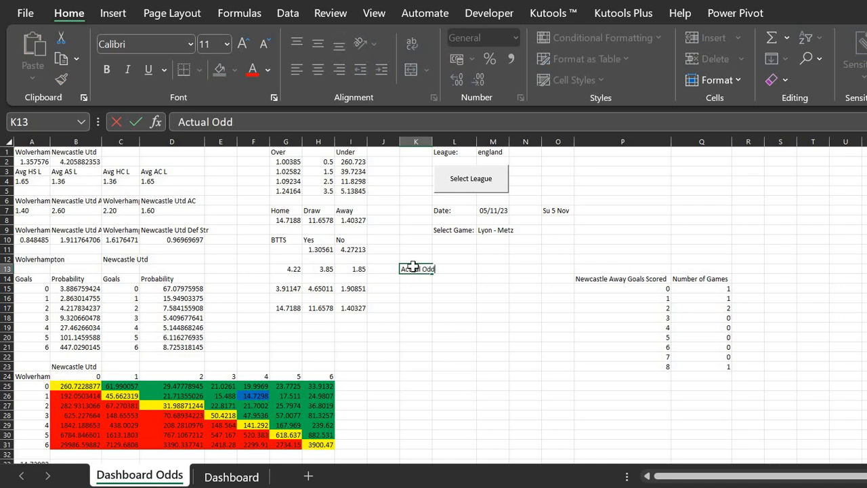
- Label K13 'Actual Odds' and K15 'Predicted Odds (Not including 8-0)'
{"action": "key", "text": "Return"}
{"action": "key", "text": "Return"}
{"action": "type", "text": "Predicted Odds (Not inclus"}
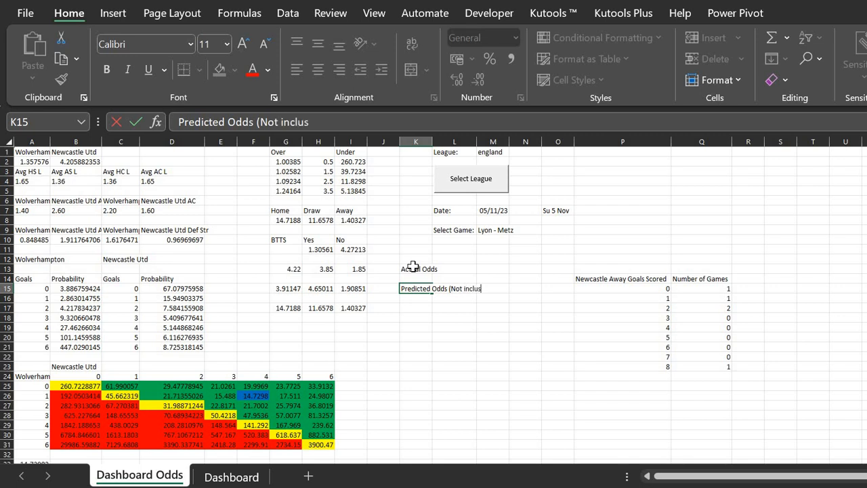
{"action": "type", "text": "ng"}
{"action": "type", "text": "ng"}
{"action": "key", "text": "Return"}
{"action": "key", "text": "Return"}
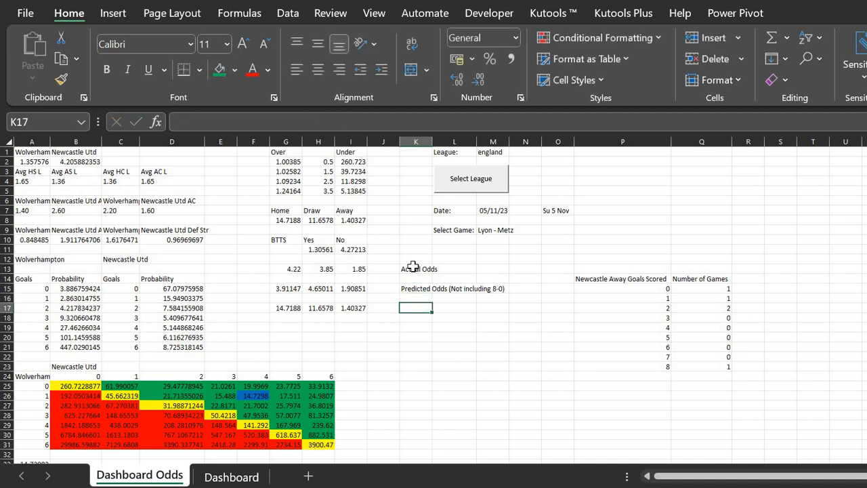
{"action": "type", "text": "Pre"}
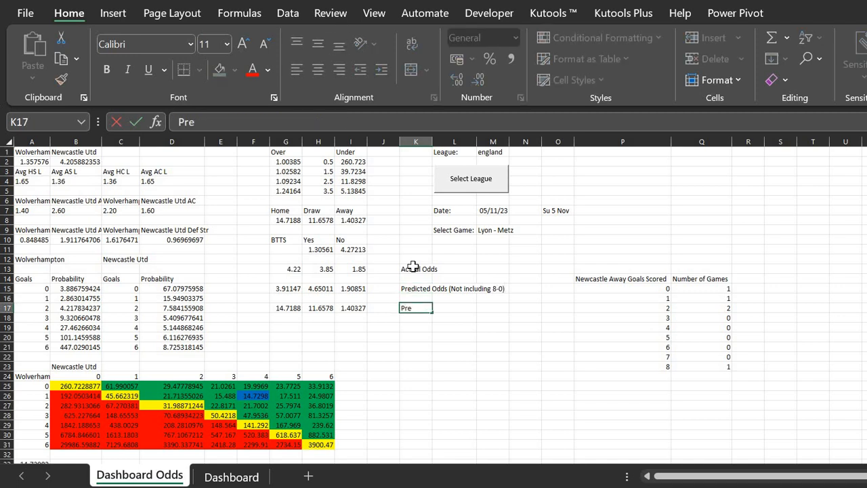
{"action": "key", "text": "Escape"}
{"action": "key", "text": "Up"}
{"action": "key", "text": "Up"}
- Copy the K15 label to K17 and edit it to 'Predicted Odds (Including 8-0)'
{"action": "key", "text": "ctrl+c"}
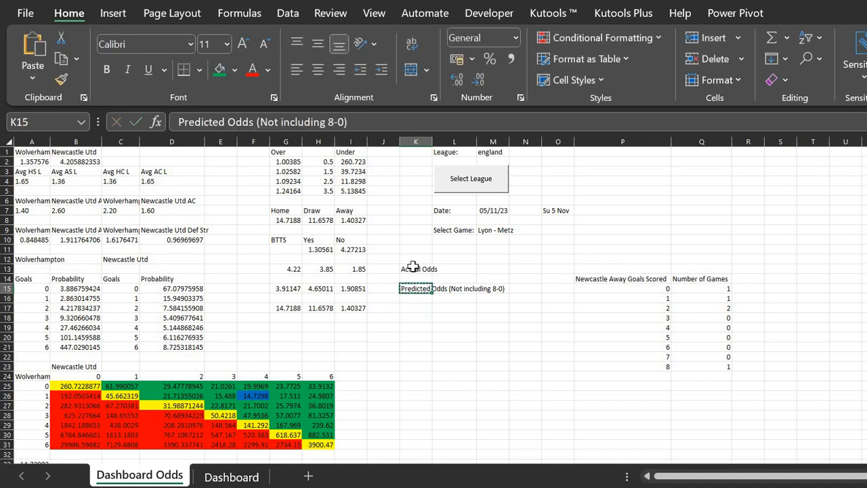
{"action": "key", "text": "Down"}
{"action": "key", "text": "Down"}
{"action": "key", "text": "ctrl+v"}
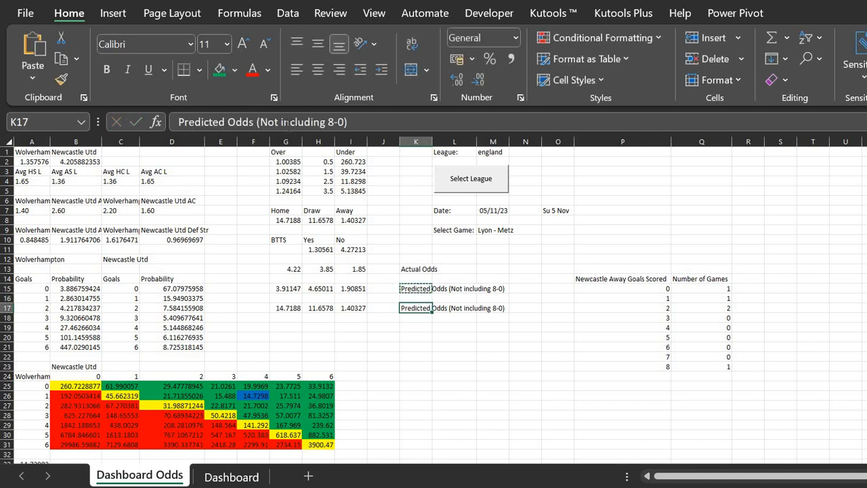
{"action": "key", "text": "F2"}
{"action": "key", "text": "BackSpace"}
{"action": "key", "text": "BackSpace"}
{"action": "key", "text": "BackSpace"}
{"action": "key", "text": "BackSpace"}
{"action": "key", "text": "BackSpace"}
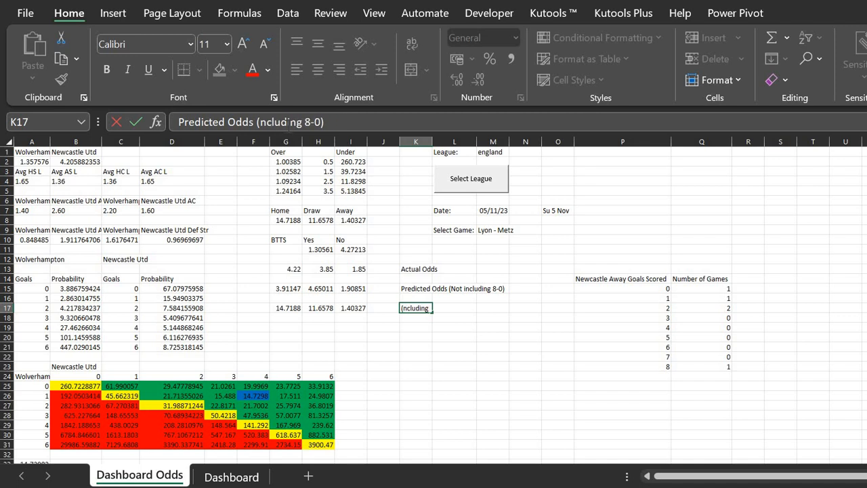
{"action": "type", "text": "I"}
{"action": "key", "text": "Return"}
{"action": "key", "text": "Up"}
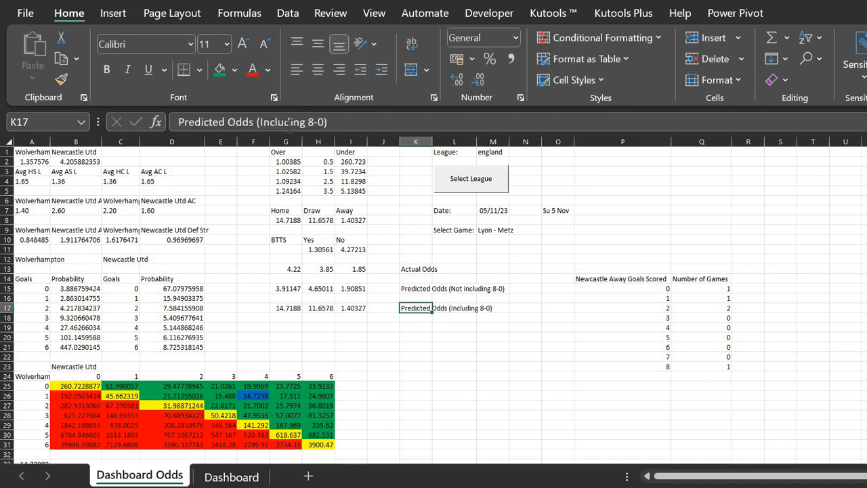
{"action": "key", "text": "Up"}
{"action": "key", "text": "Up"}
{"action": "key", "text": "Up"}
{"action": "key", "text": "Up"}
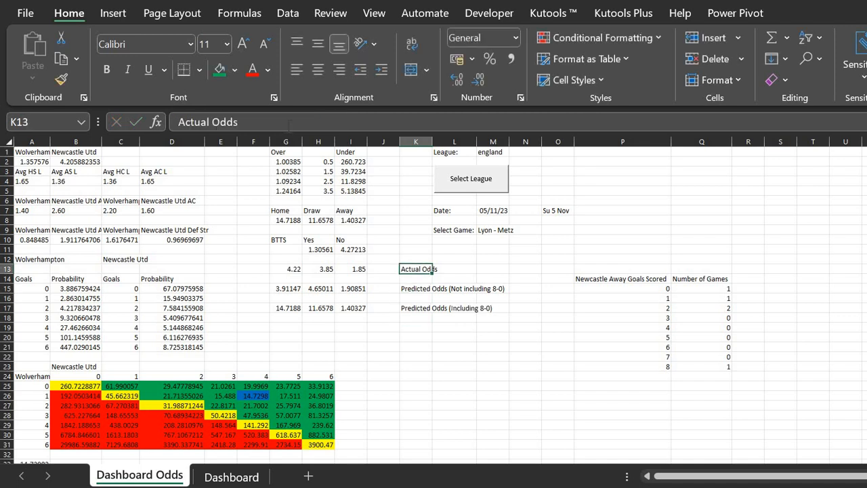
{"action": "key", "text": "Left"}
{"action": "key", "text": "Left"}
{"action": "key", "text": "Left"}
{"action": "key", "text": "Left"}
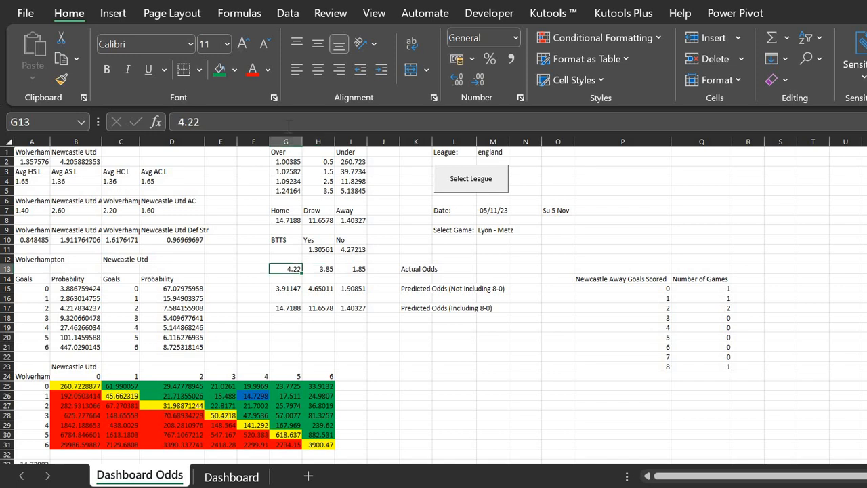
{"action": "key", "text": "Down"}
{"action": "key", "text": "Down"}
{"action": "key", "text": "Down"}
{"action": "key", "text": "Down"}
{"action": "key", "text": "Up"}
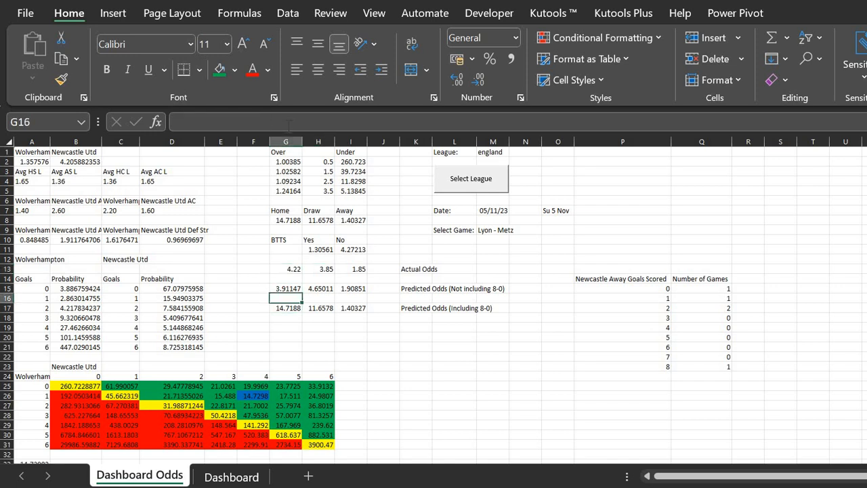
{"action": "key", "text": "Up"}
{"action": "key", "text": "Up"}
{"action": "key", "text": "Up"}
{"action": "key", "text": "Right"}
{"action": "key", "text": "Right"}
{"action": "key", "text": "Down"}
{"action": "key", "text": "Down"}
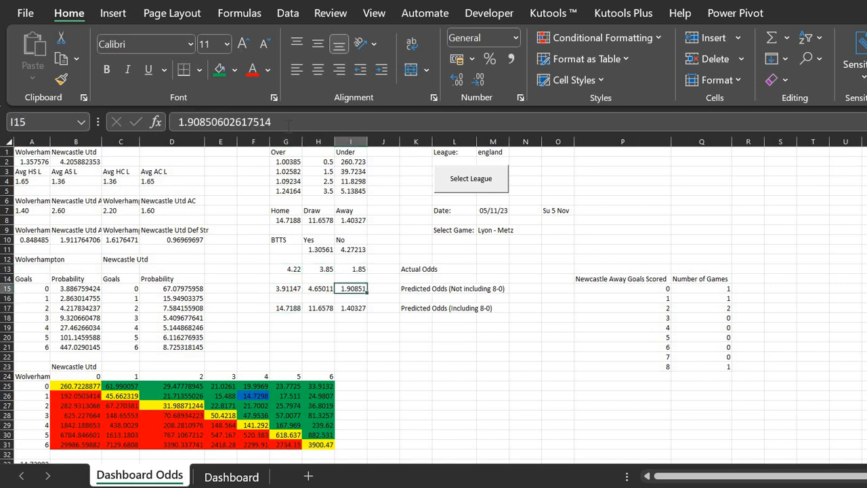
{"action": "key", "text": "Left"}
{"action": "key", "text": "Left"}
{"action": "key", "text": "Right"}
{"action": "key", "text": "Right"}
{"action": "key", "text": "Right"}
{"action": "key", "text": "Right"}
{"action": "key", "text": "Right"}
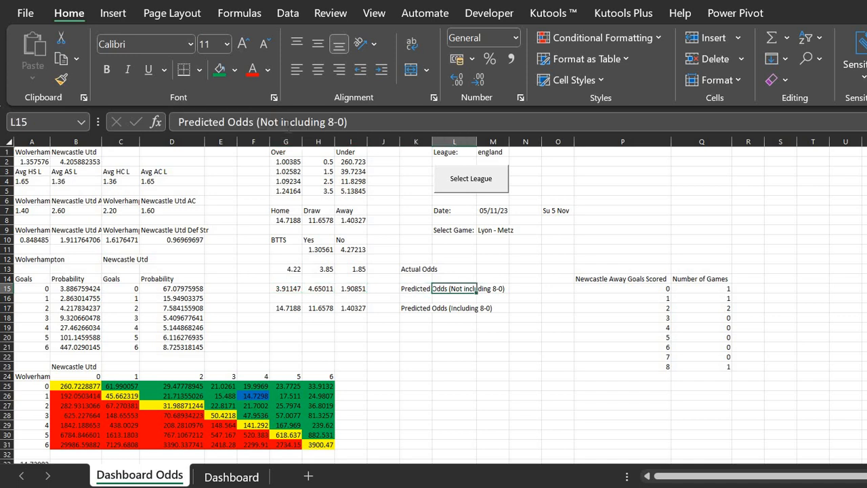
{"action": "key", "text": "Left"}
{"action": "key", "text": "Left"}
{"action": "key", "text": "Left"}
{"action": "key", "text": "Left"}
{"action": "key", "text": "Left"}
{"action": "key", "text": "Right"}
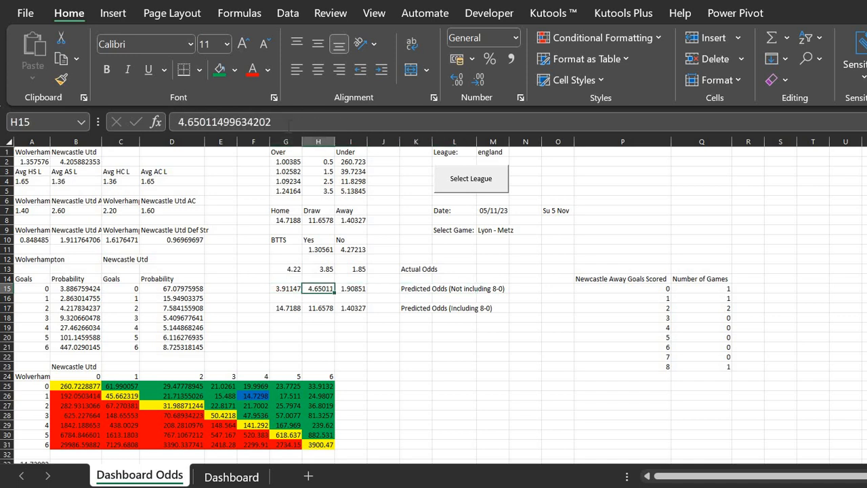
{"action": "key", "text": "Right"}
{"action": "key", "text": "Right"}
{"action": "key", "text": "Left"}
{"action": "key", "text": "Left"}
{"action": "key", "text": "Left"}
{"action": "key", "text": "Down"}
{"action": "key", "text": "Down"}
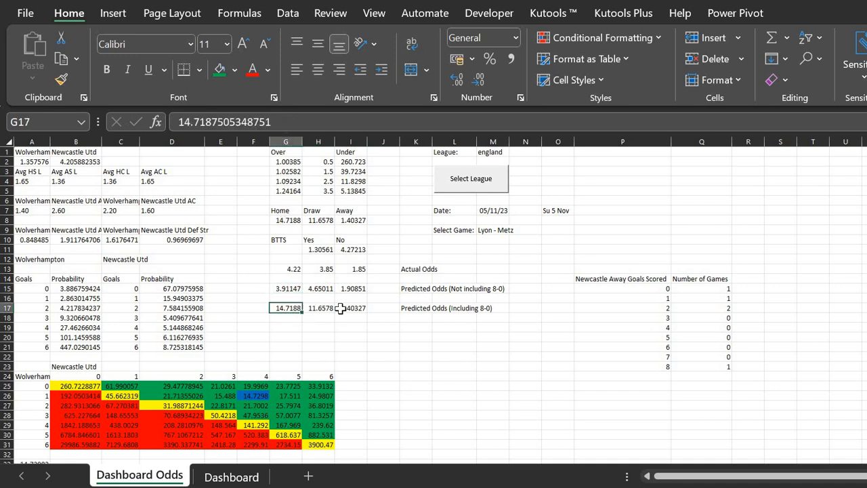
{"action": "left_click_drag", "start_coordinate": [286, 308], "coordinate": [352, 308]}
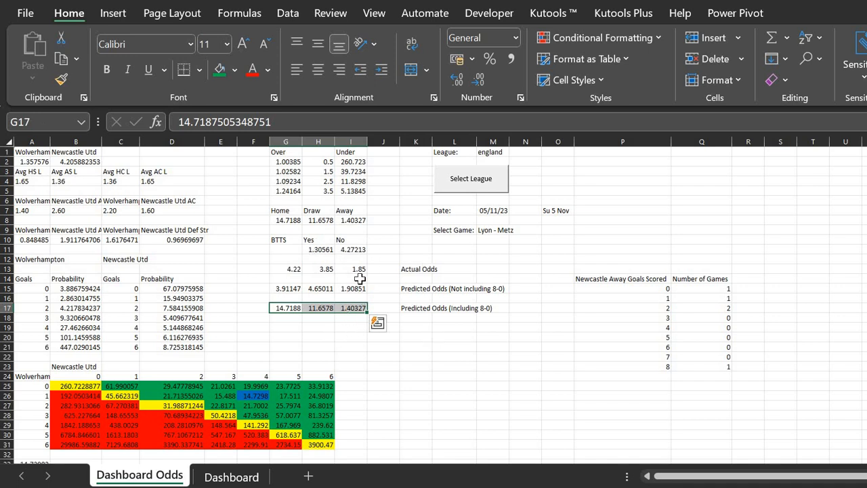
{"action": "left_click", "coordinate": [358, 269]}
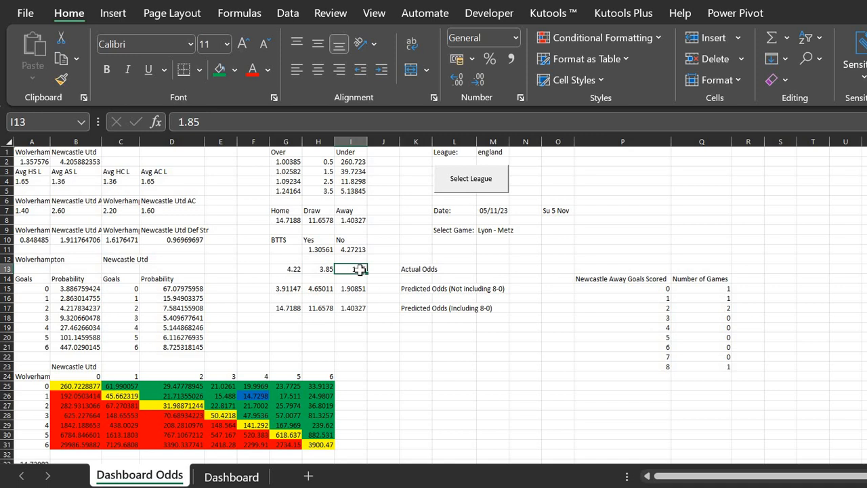
{"action": "left_click", "coordinate": [360, 317]}
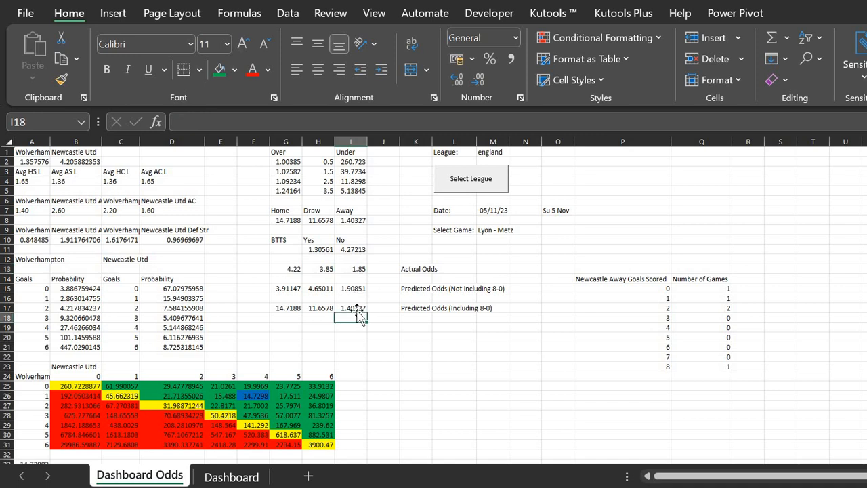
{"action": "left_click", "coordinate": [352, 308]}
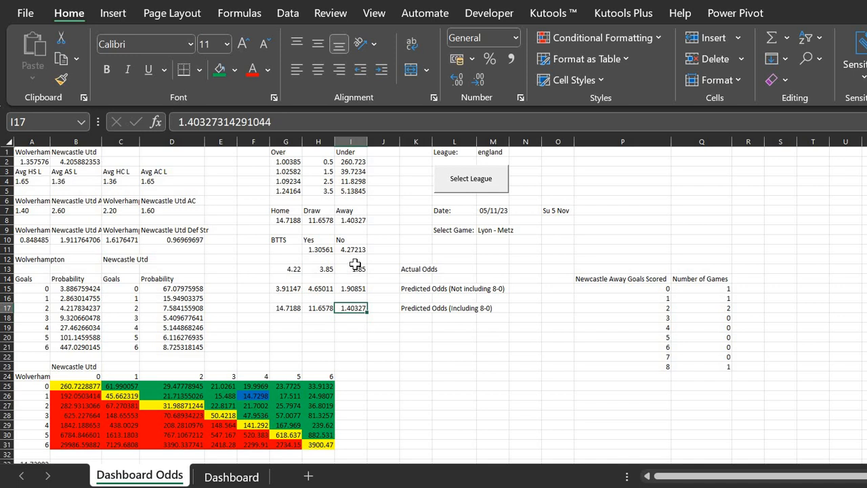
{"action": "left_click", "coordinate": [356, 269]}
{"action": "left_click", "coordinate": [355, 317]}
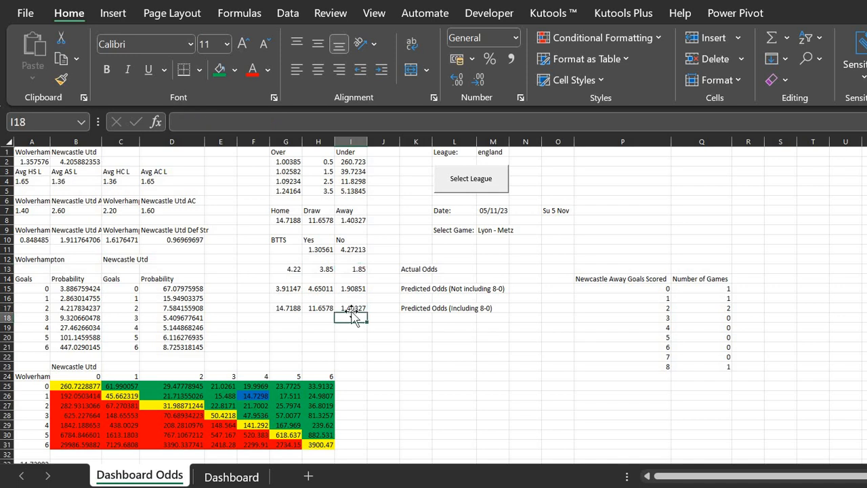
{"action": "left_click", "coordinate": [352, 309]}
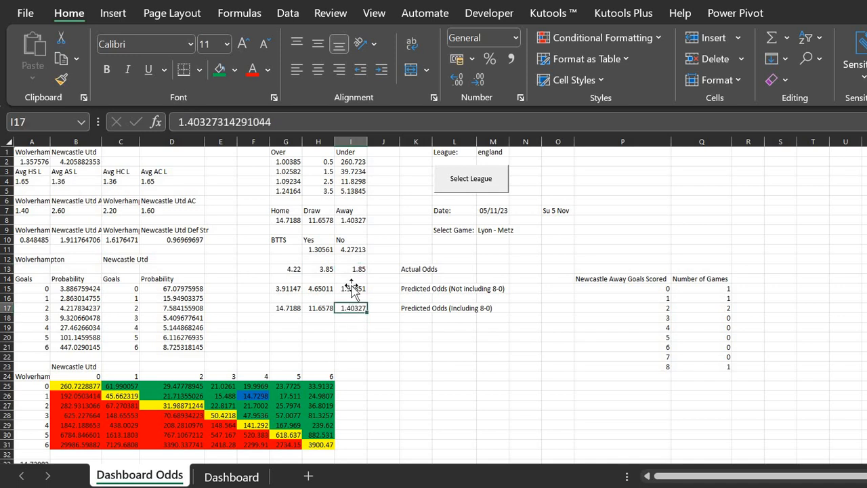
{"action": "left_click", "coordinate": [352, 288]}
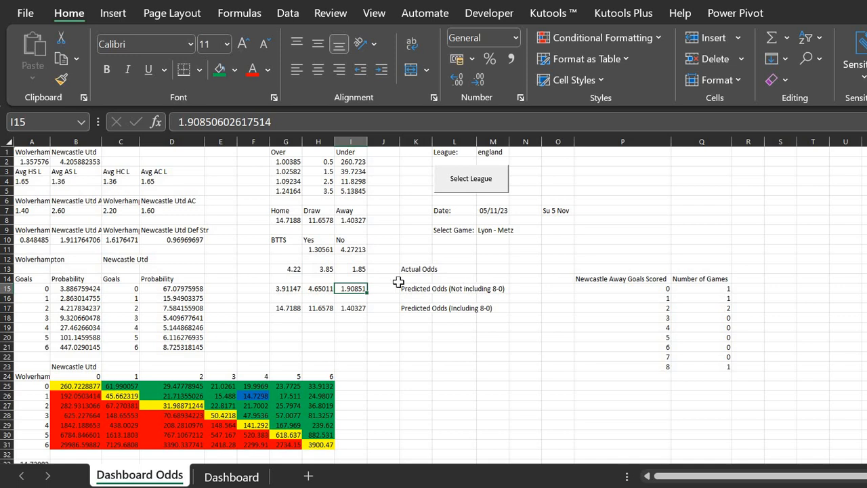
{"action": "left_click", "coordinate": [362, 269]}
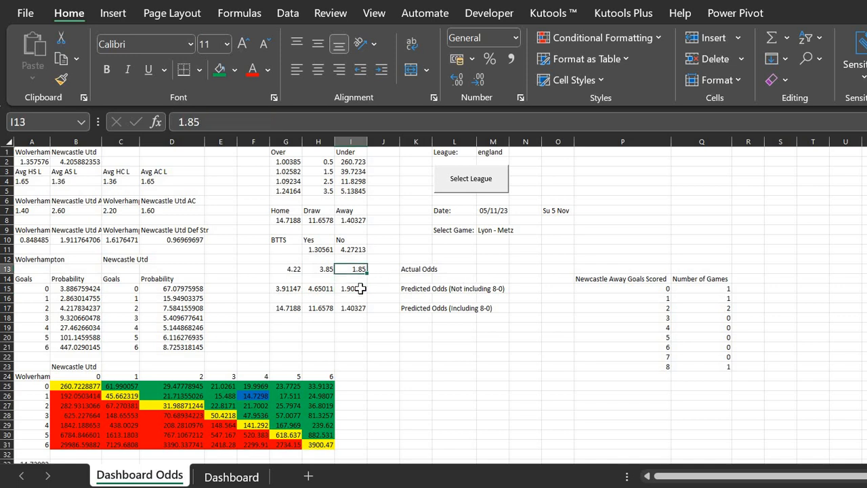
{"action": "left_click", "coordinate": [361, 289]}
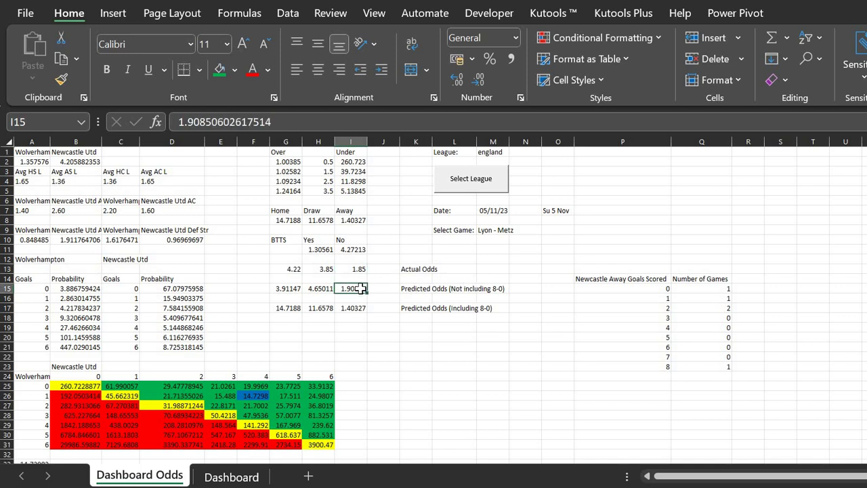
{"action": "left_click", "coordinate": [321, 289]}
{"action": "left_click", "coordinate": [322, 269]}
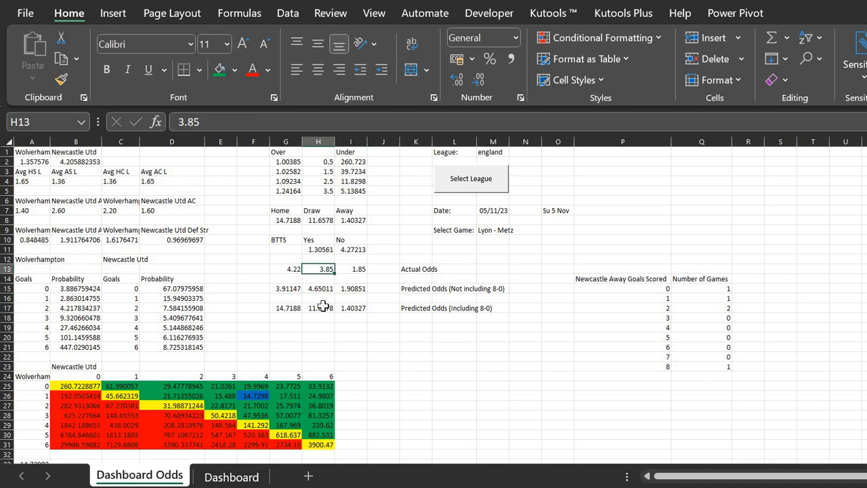
{"action": "left_click", "coordinate": [324, 307]}
{"action": "left_click", "coordinate": [325, 290]}
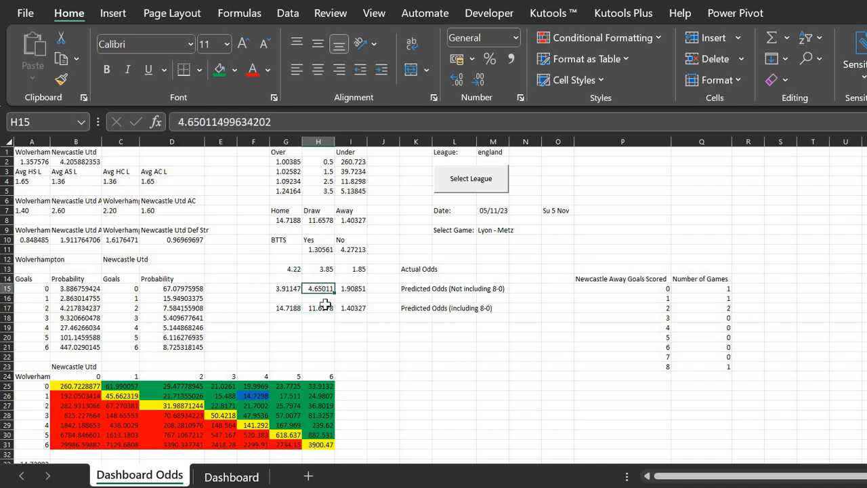
{"action": "left_click", "coordinate": [326, 307]}
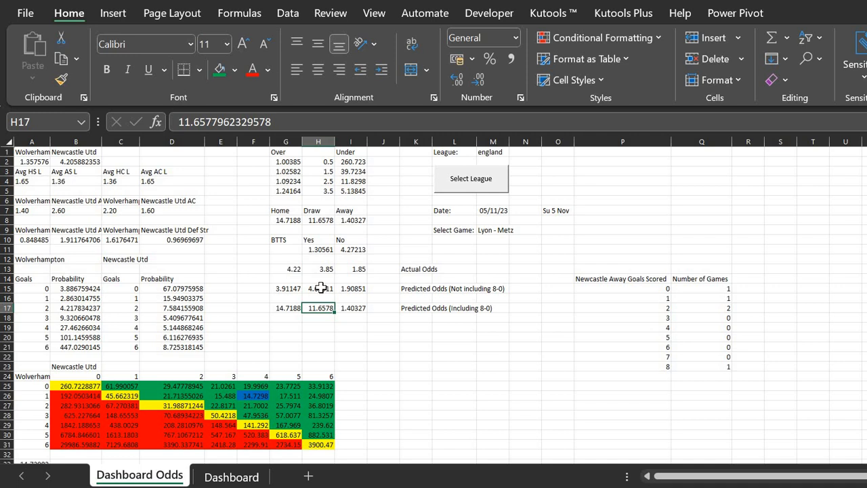
{"action": "left_click", "coordinate": [321, 288]}
{"action": "left_click", "coordinate": [288, 290]}
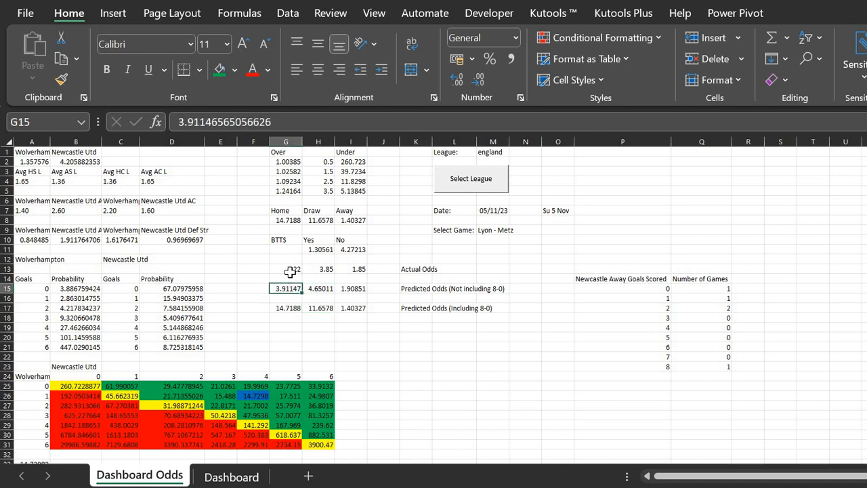
{"action": "left_click", "coordinate": [358, 268]}
{"action": "type", "text": "1.85"}
{"action": "left_click", "coordinate": [357, 280]}
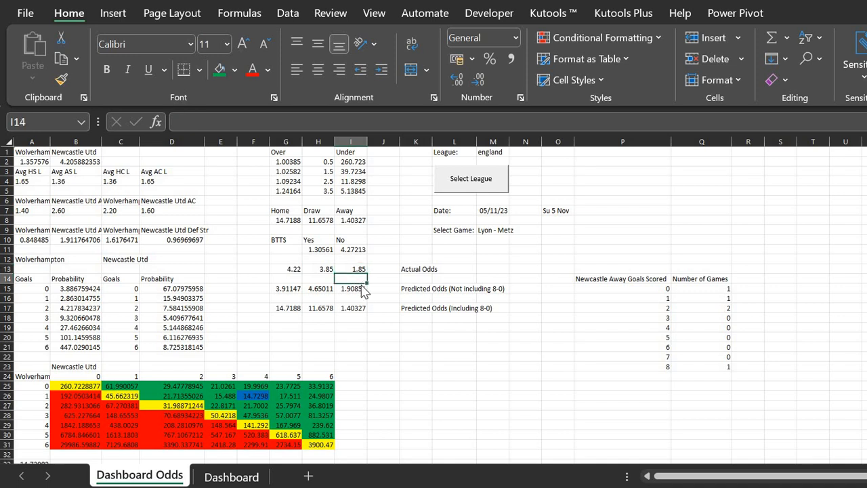
{"action": "left_click", "coordinate": [353, 288]}
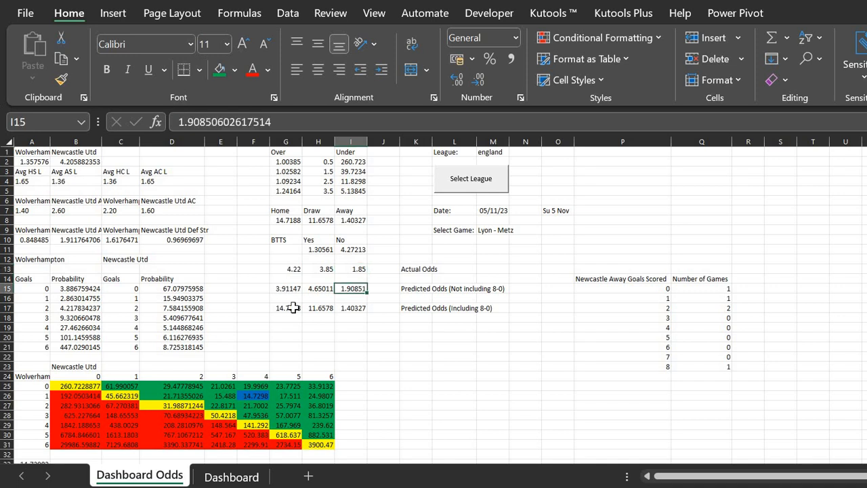
{"action": "left_click", "coordinate": [285, 317]}
{"action": "type", "text": "="}
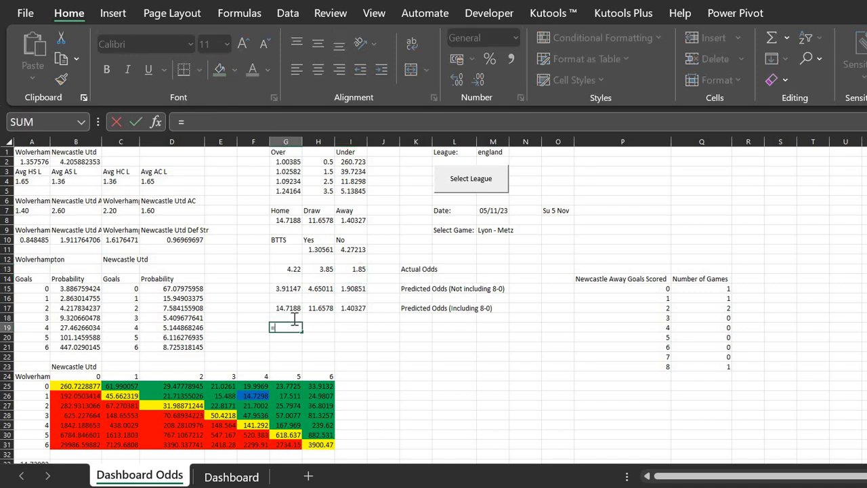
{"action": "left_click", "coordinate": [286, 308]}
{"action": "type", "text": "/"}
{"action": "left_click", "coordinate": [286, 289]}
{"action": "key", "text": "Return"}
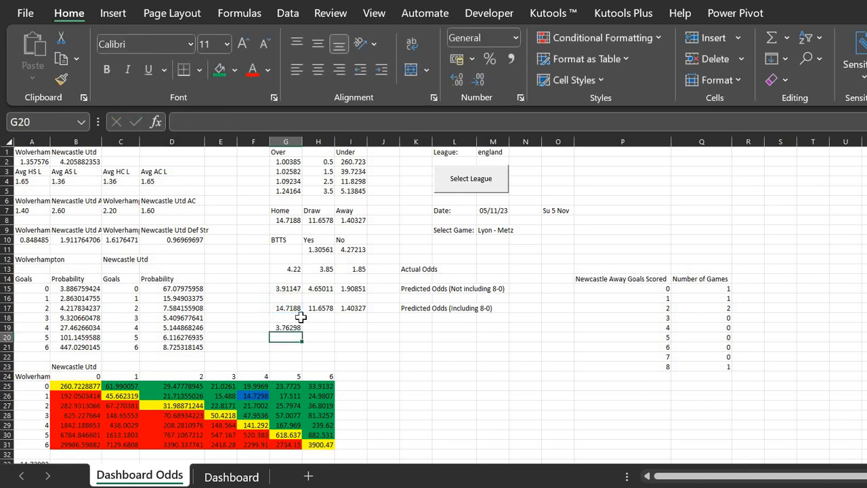
{"action": "left_click", "coordinate": [286, 327]}
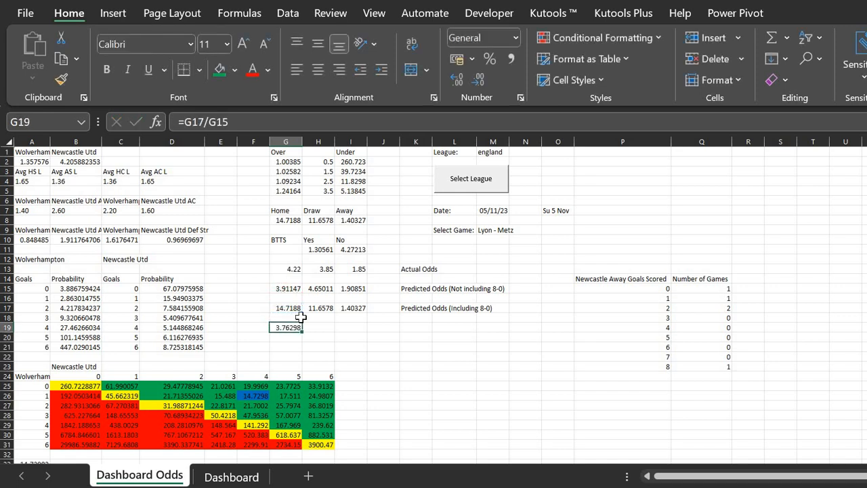
{"action": "key", "text": "Delete"}
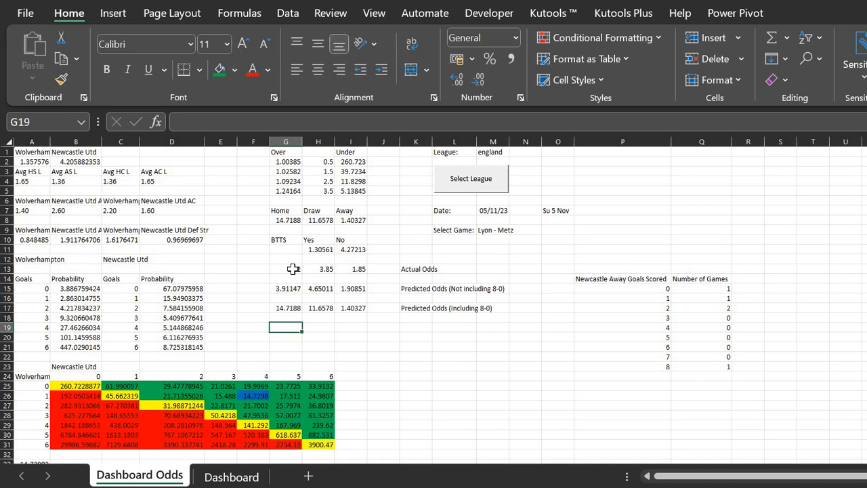
{"action": "left_click", "coordinate": [292, 269]}
- Clear the odds comparison block G13:K17 and the away goals table P14:Q23
{"action": "left_click_drag", "start_coordinate": [293, 269], "coordinate": [407, 306]}
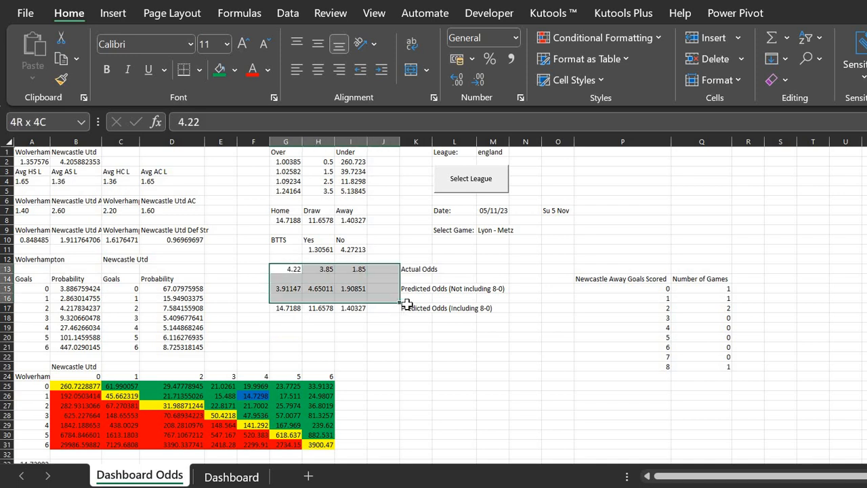
{"action": "key", "text": "Delete"}
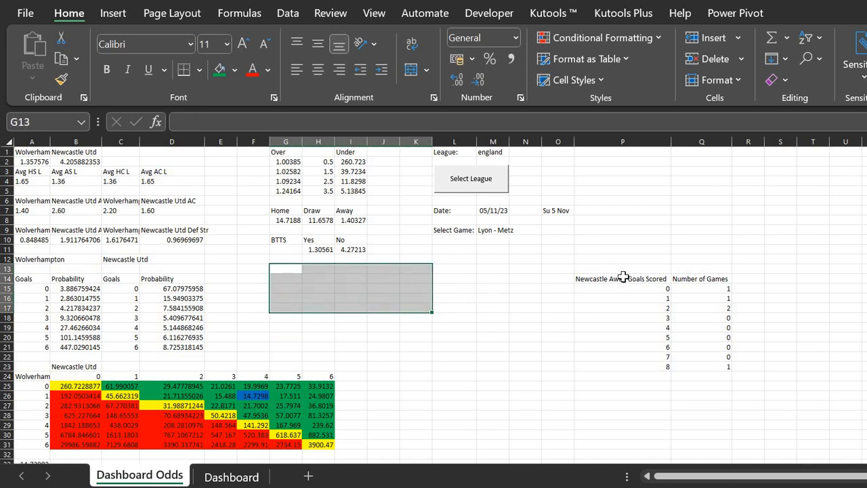
{"action": "left_click_drag", "start_coordinate": [623, 278], "coordinate": [701, 366]}
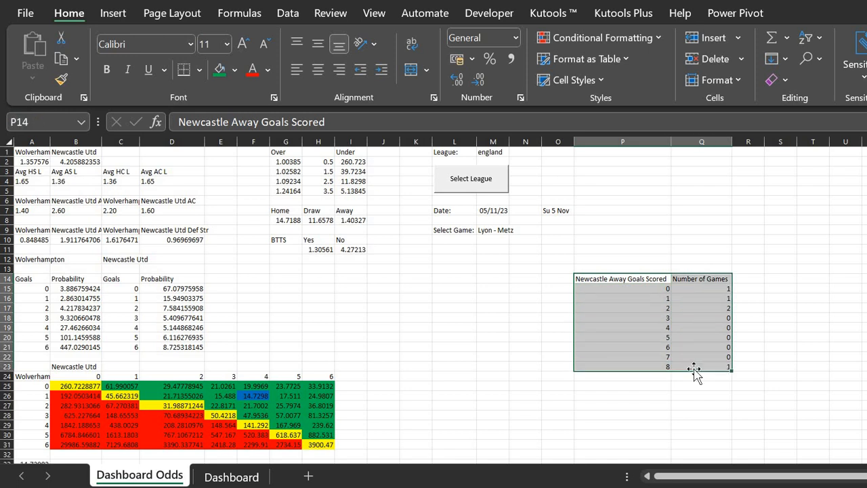
{"action": "key", "text": "Delete"}
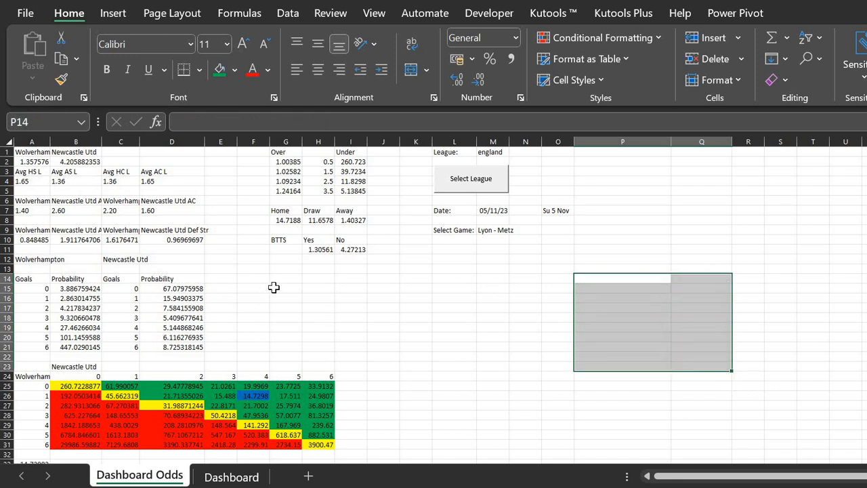
{"action": "left_click", "coordinate": [287, 280]}
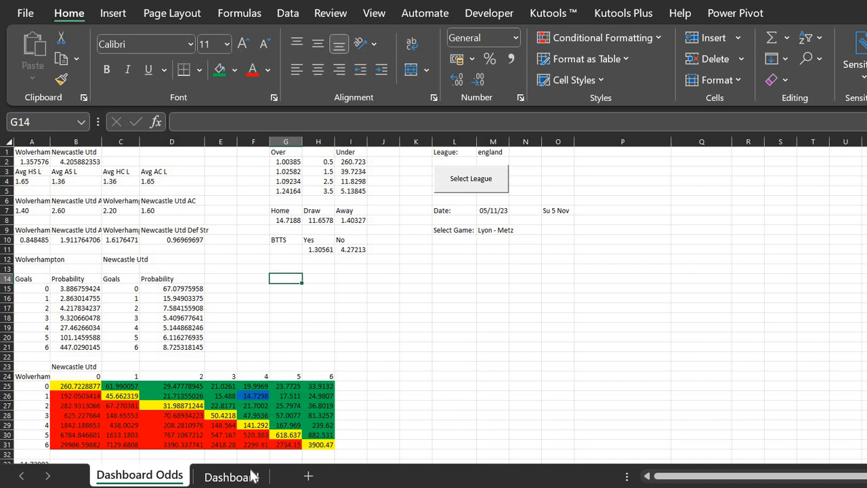
{"action": "left_click", "coordinate": [230, 477]}
{"action": "left_click", "coordinate": [141, 476]}
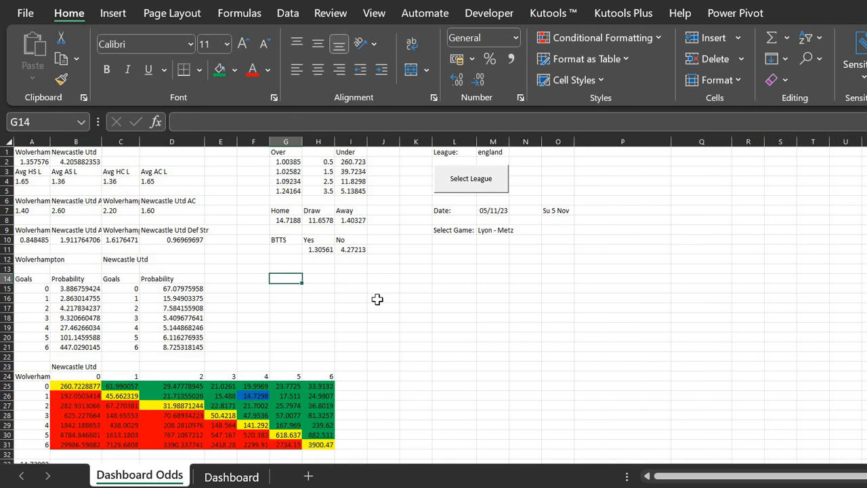